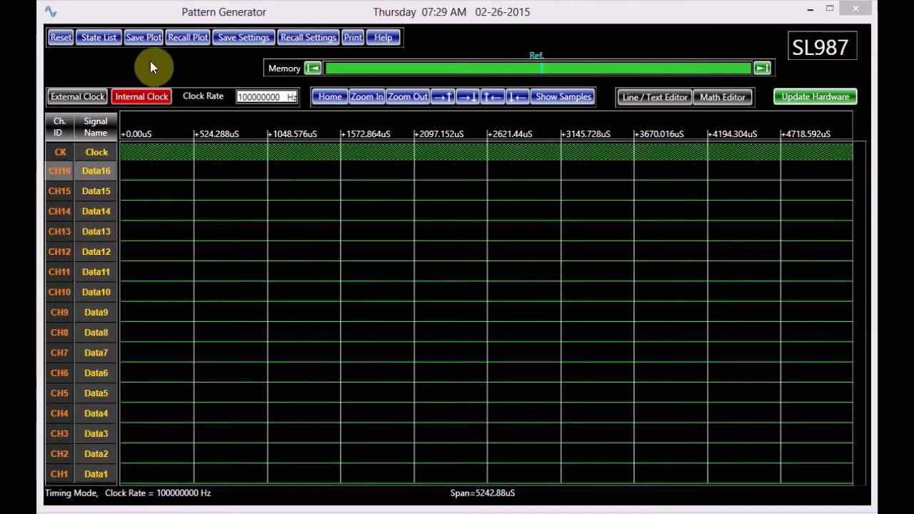
- Recall the first saved PatternGenerator plot file
click(303, 37)
click(622, 271)
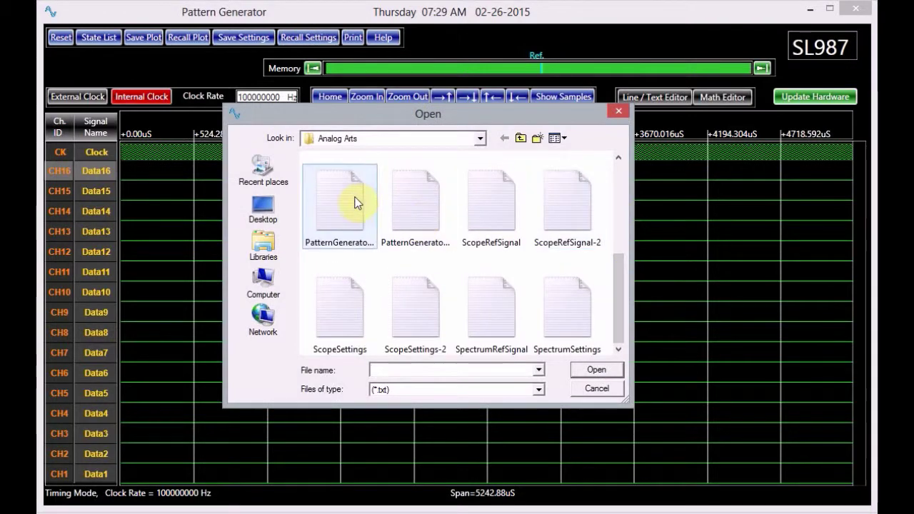
double_click(351, 197)
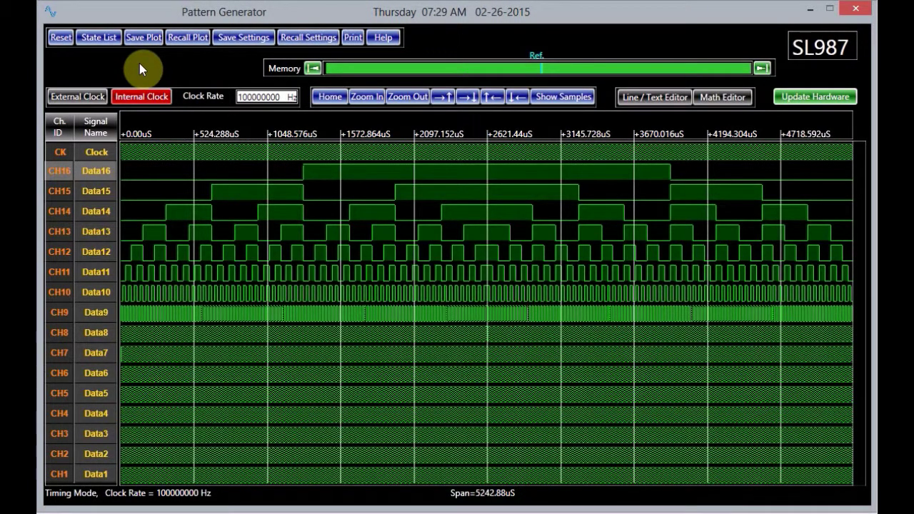
- Rename channel CH15 from Data15 to SignalABC
click(86, 190)
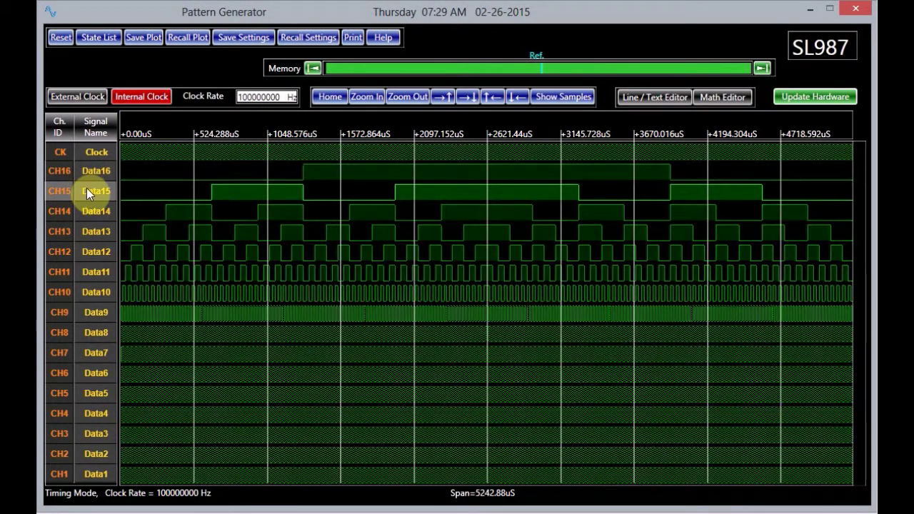
right_click(87, 189)
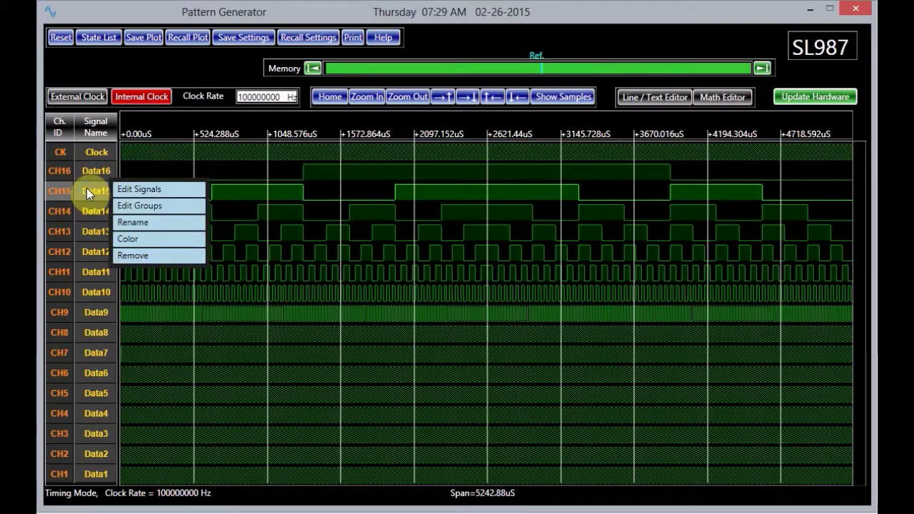
click(118, 223)
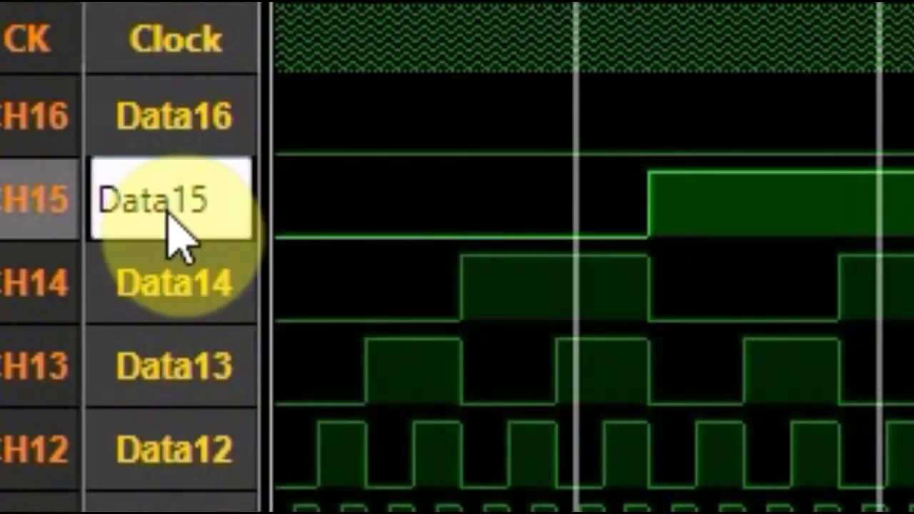
drag(191, 217, 74, 220)
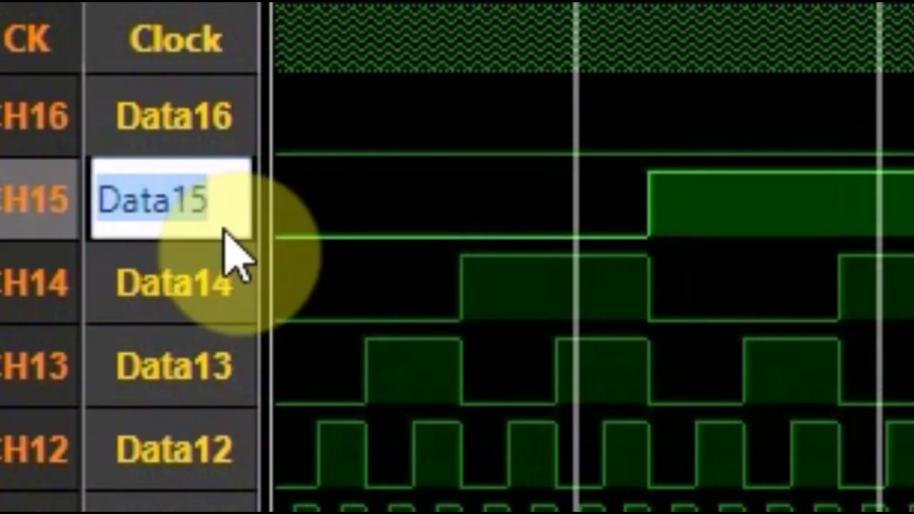
text(Si)
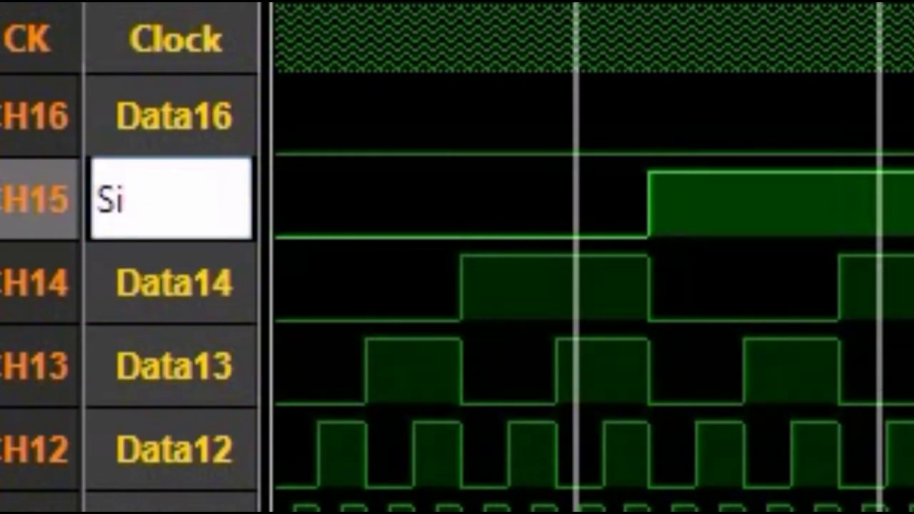
text(gnalABC)
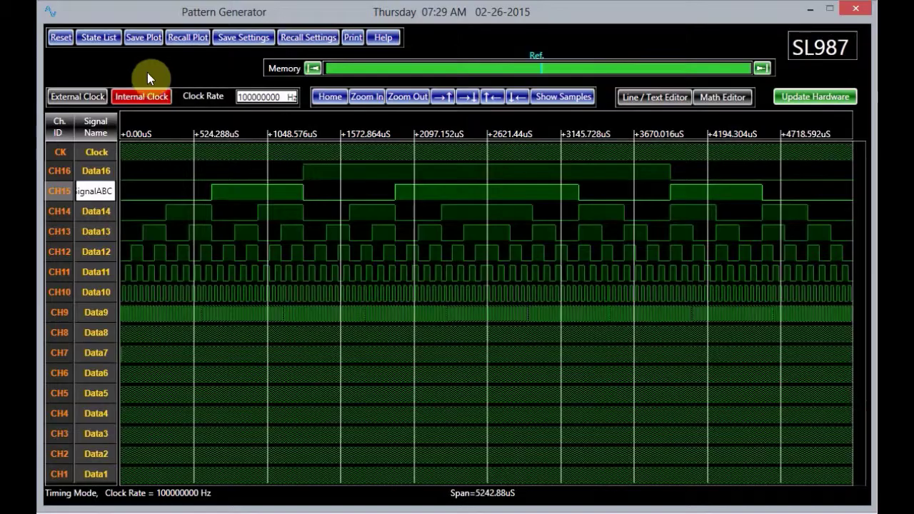
key(Return)
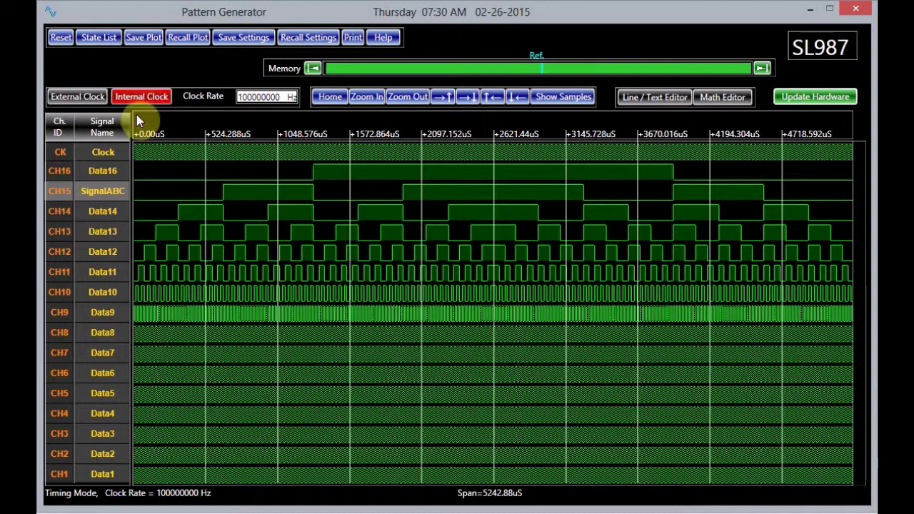
- Change the SignalABC waveform colour to red
right_click(97, 191)
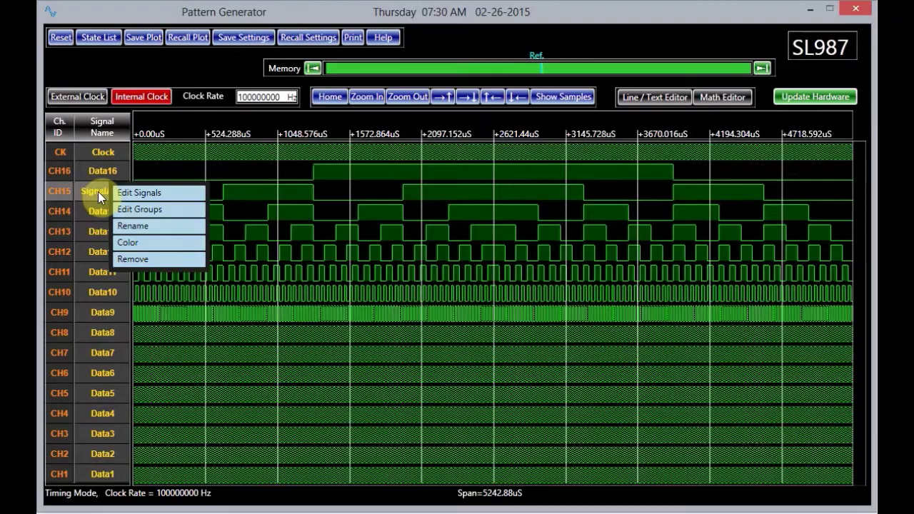
click(128, 243)
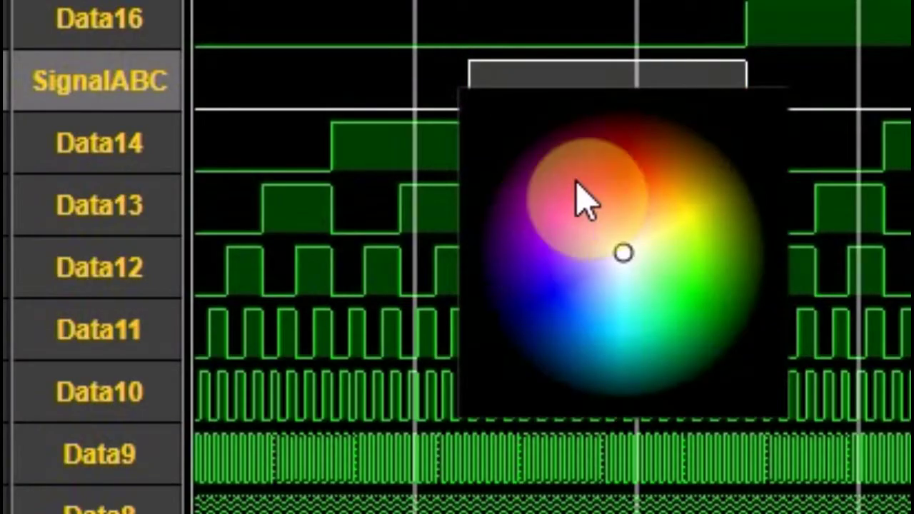
click(618, 171)
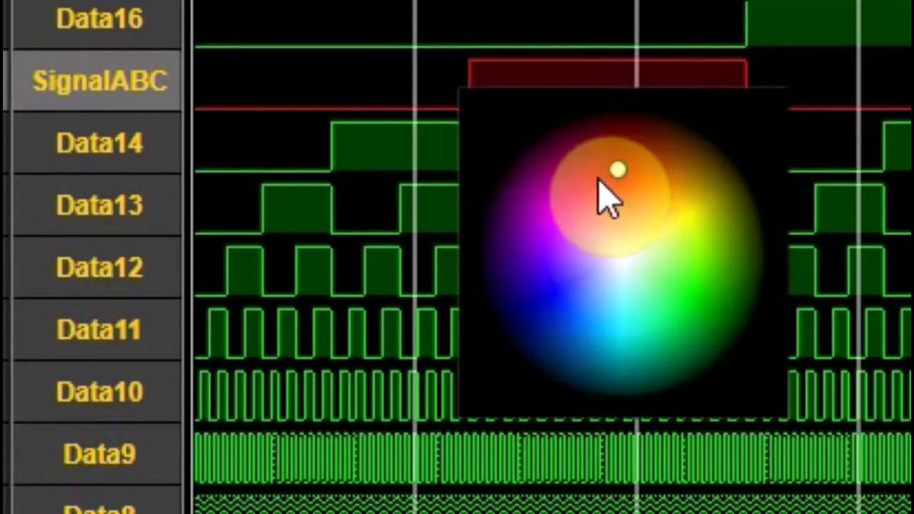
click(129, 71)
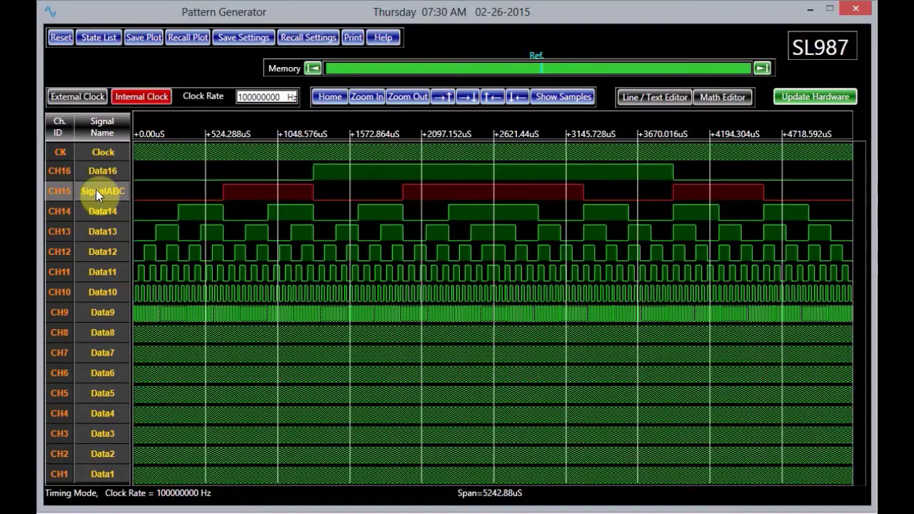
- Delete the SignalABC channel, then remove all signals except Clock from the plot
right_click(95, 190)
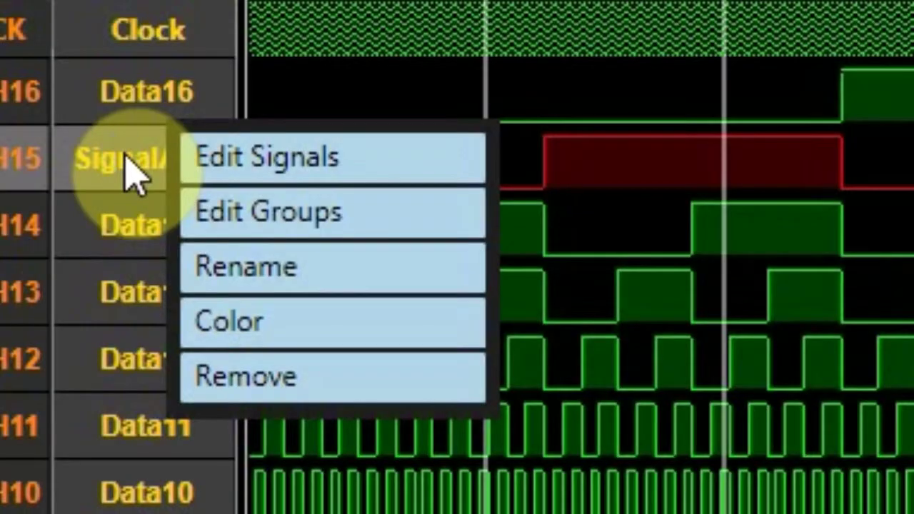
click(246, 378)
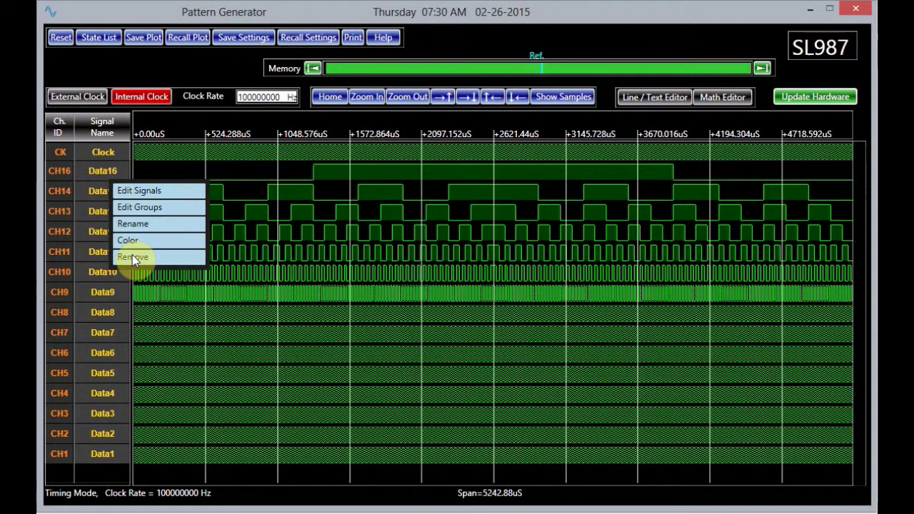
right_click(120, 137)
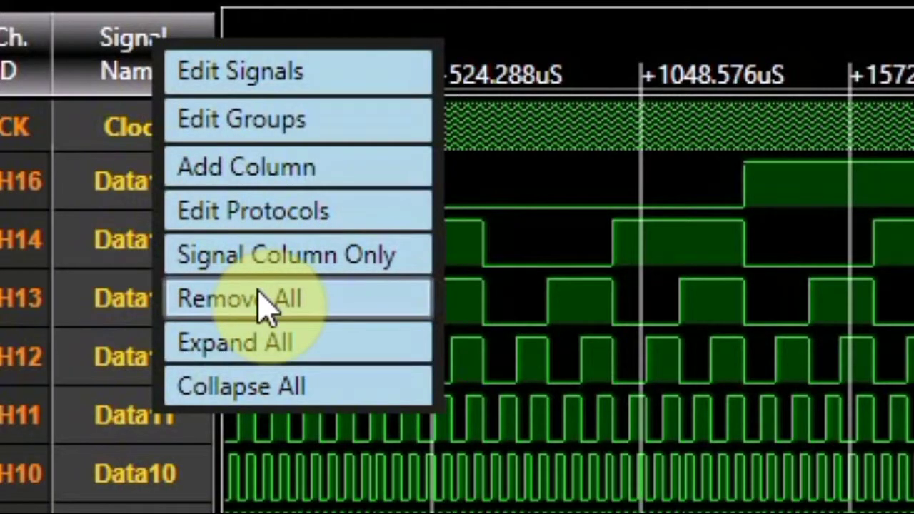
click(260, 304)
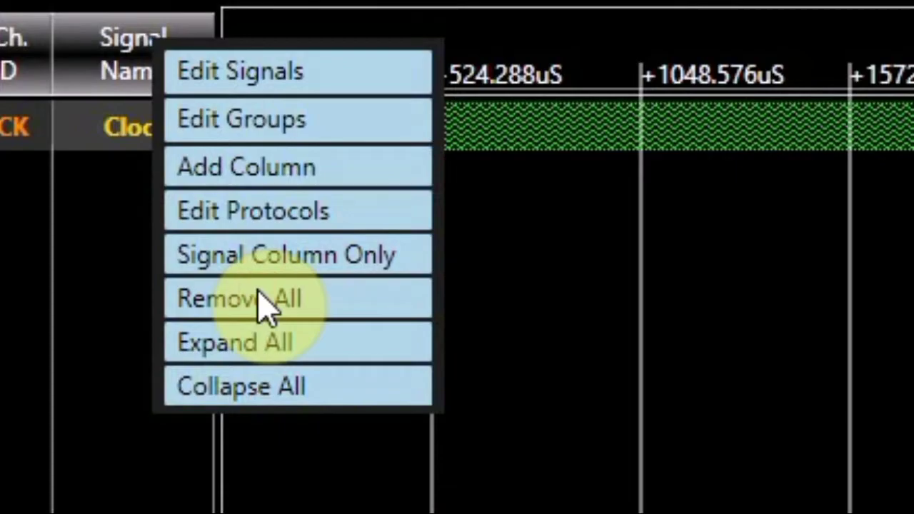
right_click(120, 133)
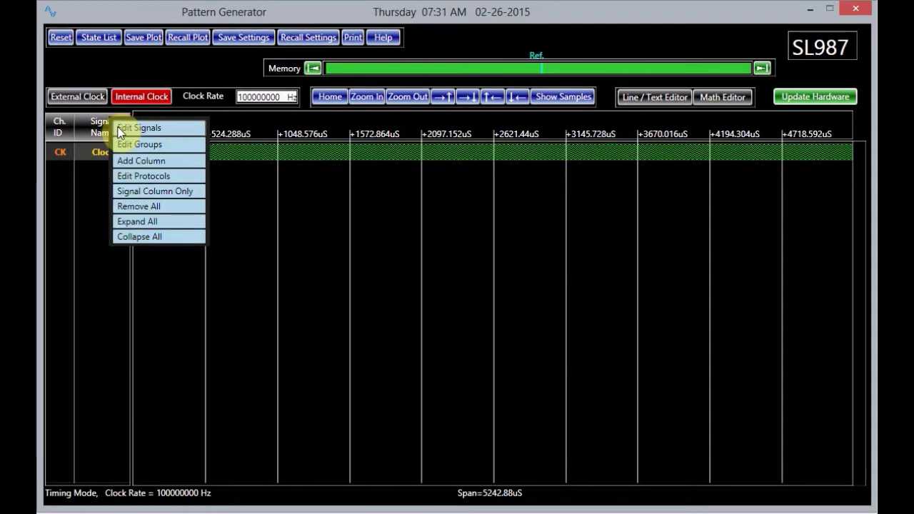
- In Edit Signals, rename CH16 from Data16 to SignalXYZ
click(165, 129)
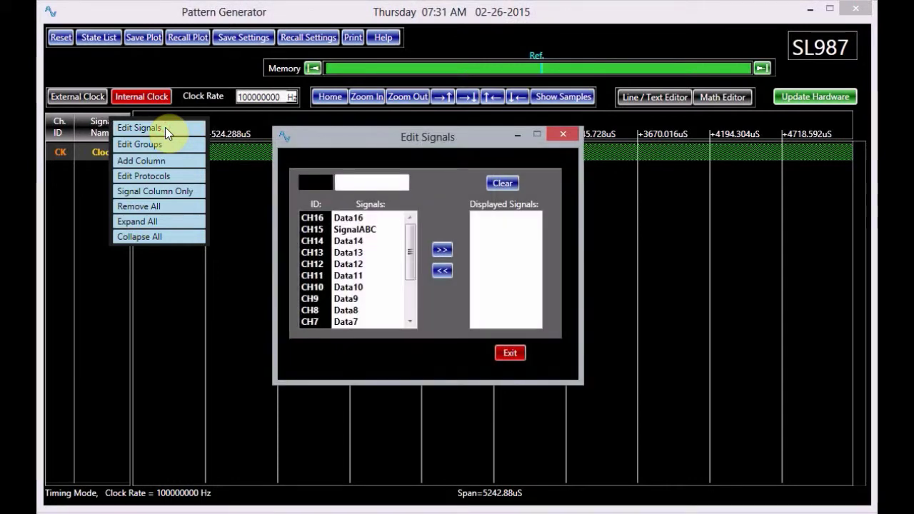
click(348, 219)
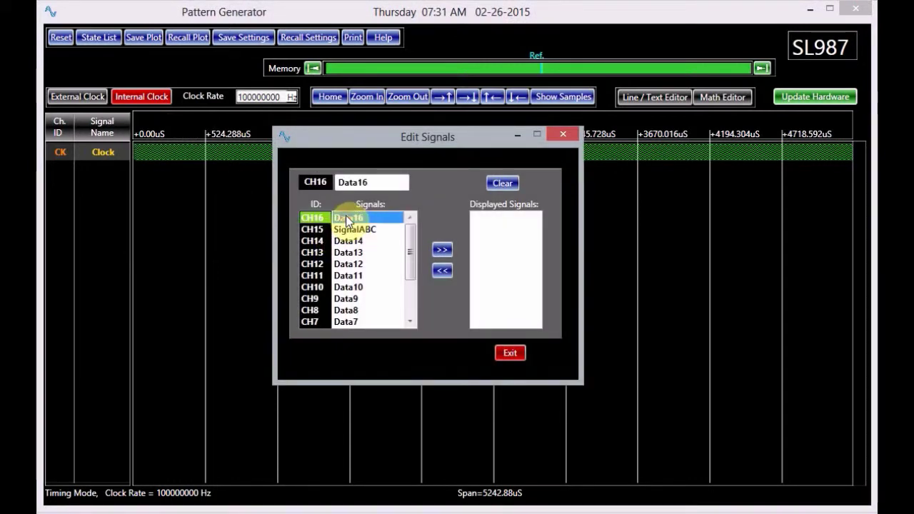
double_click(370, 183)
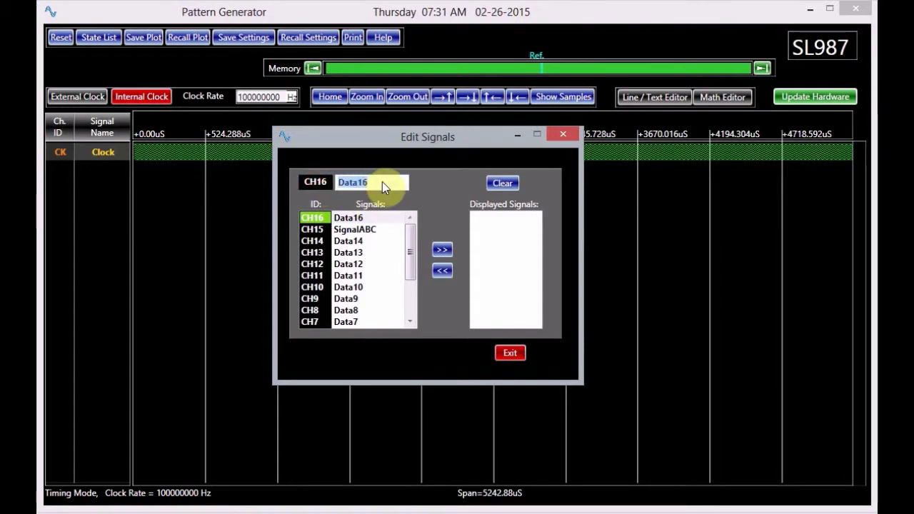
text(Sig)
text(nalXY)
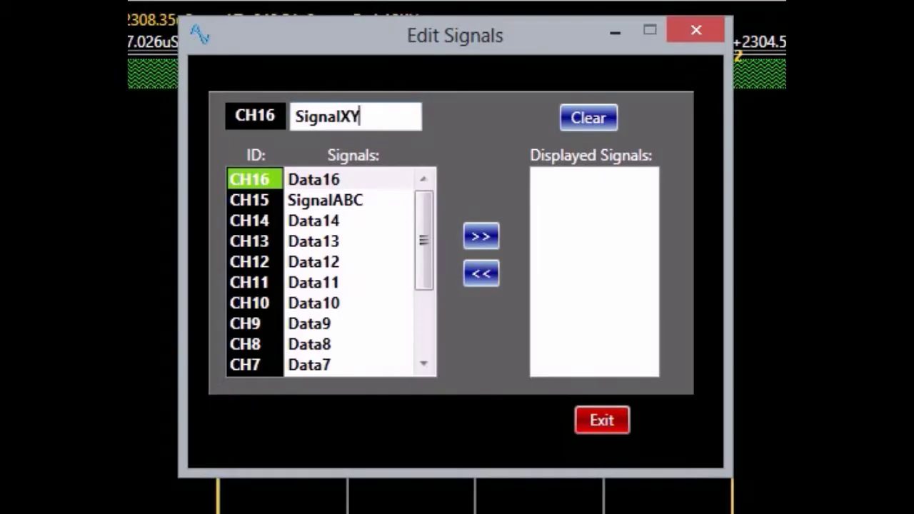
text(Z)
key(Return)
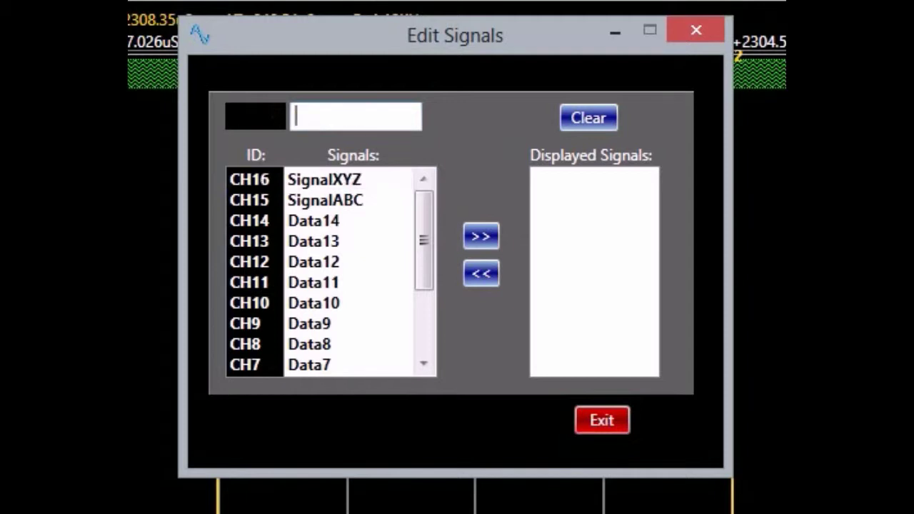
- Display SignalXYZ, SignalABC, Data14 and Data13, then take SignalXYZ and Data13 back off
click(365, 181)
click(479, 237)
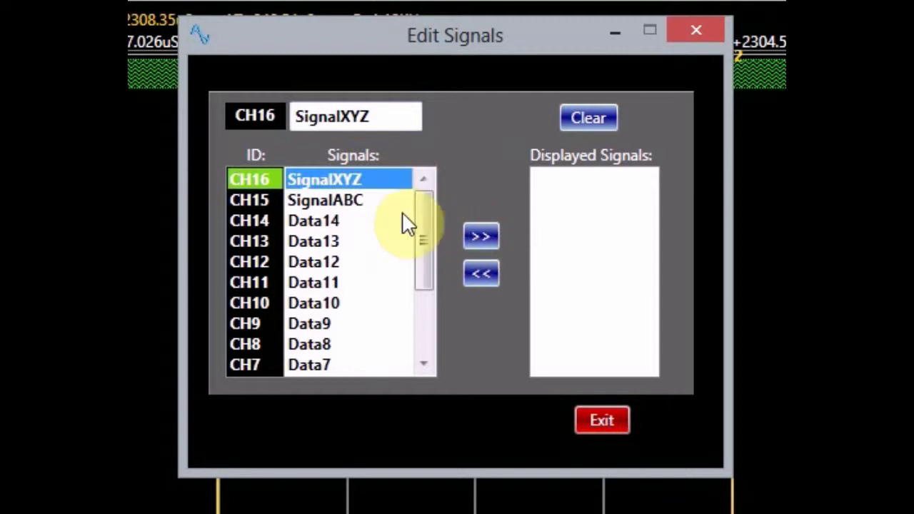
click(356, 179)
click(481, 235)
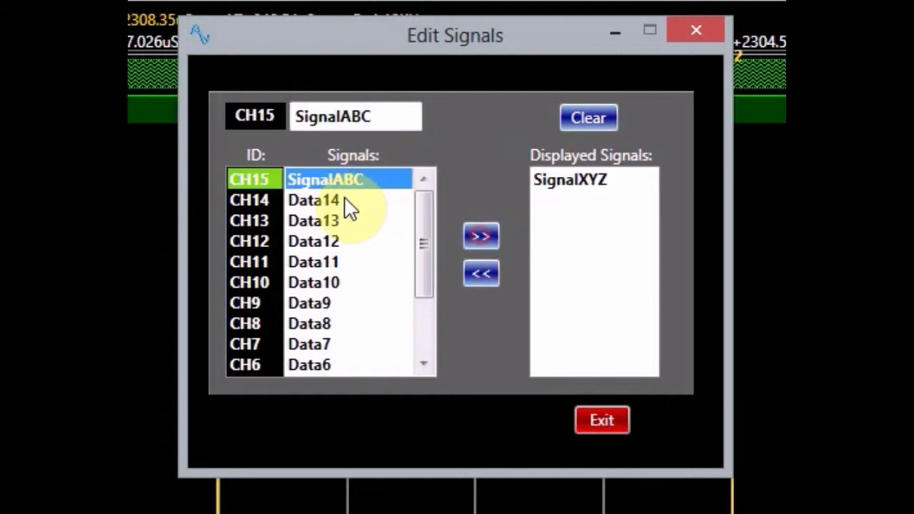
click(336, 180)
click(478, 238)
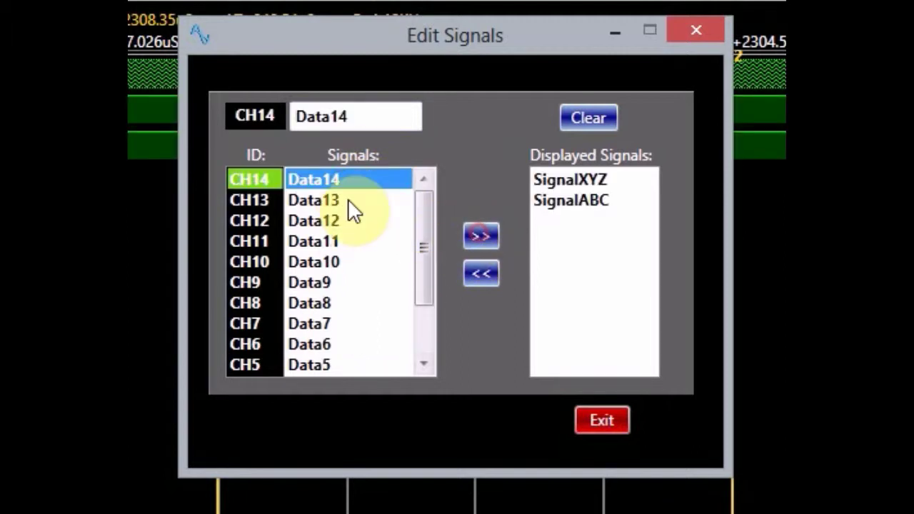
click(335, 184)
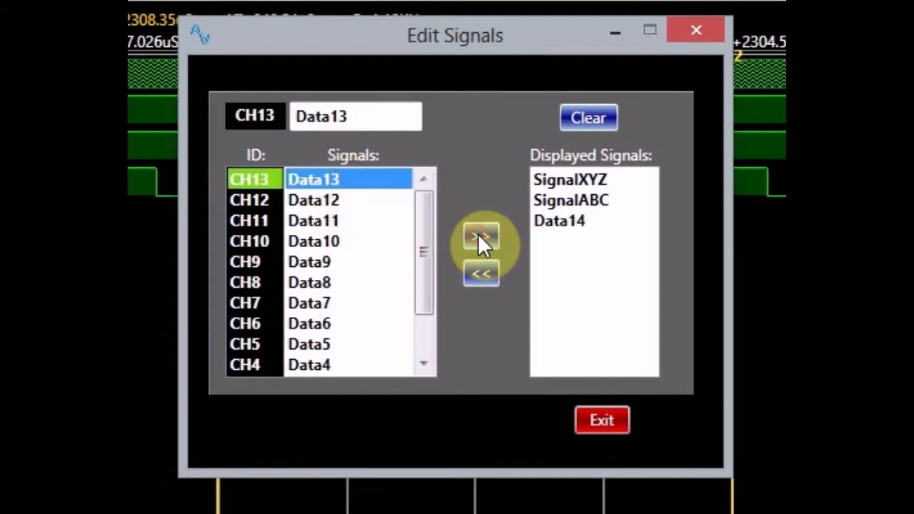
click(478, 236)
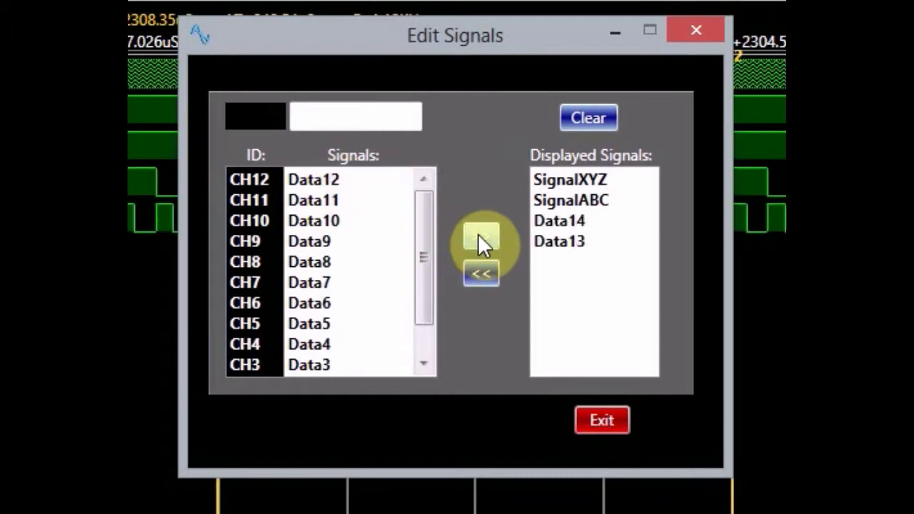
click(561, 179)
click(481, 274)
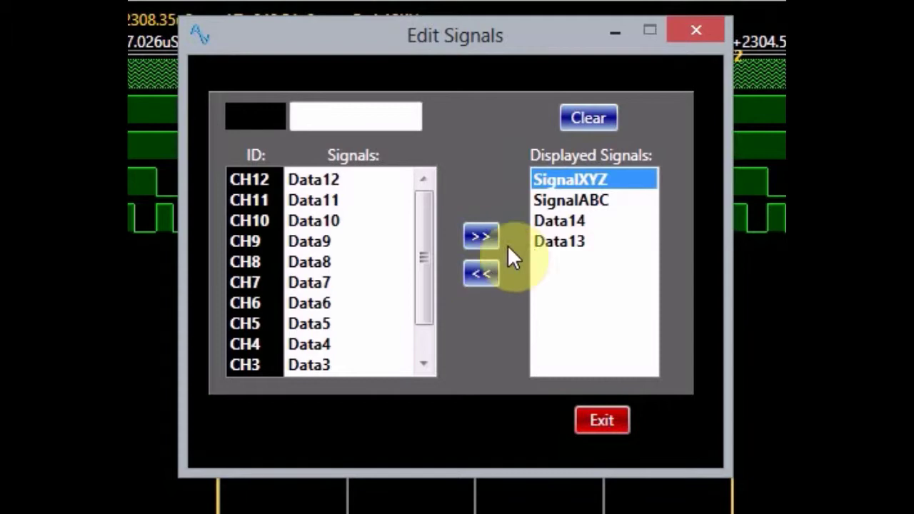
click(548, 218)
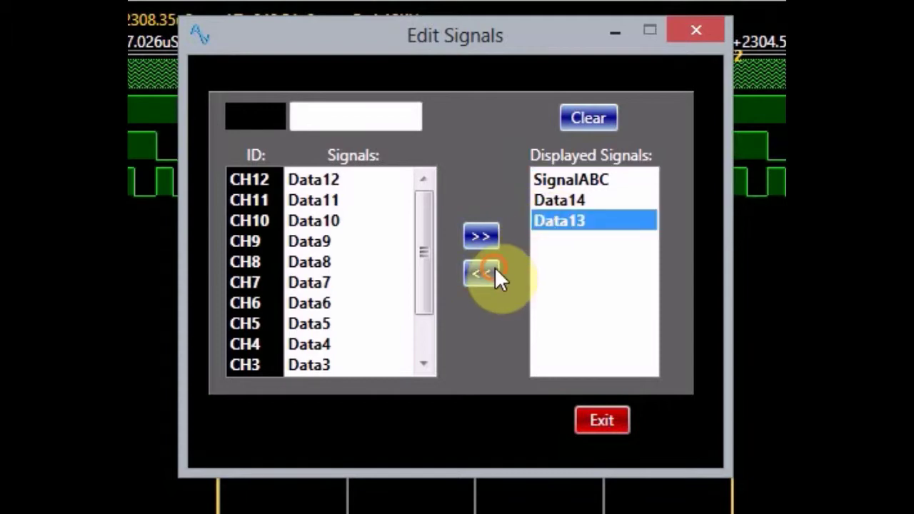
click(495, 270)
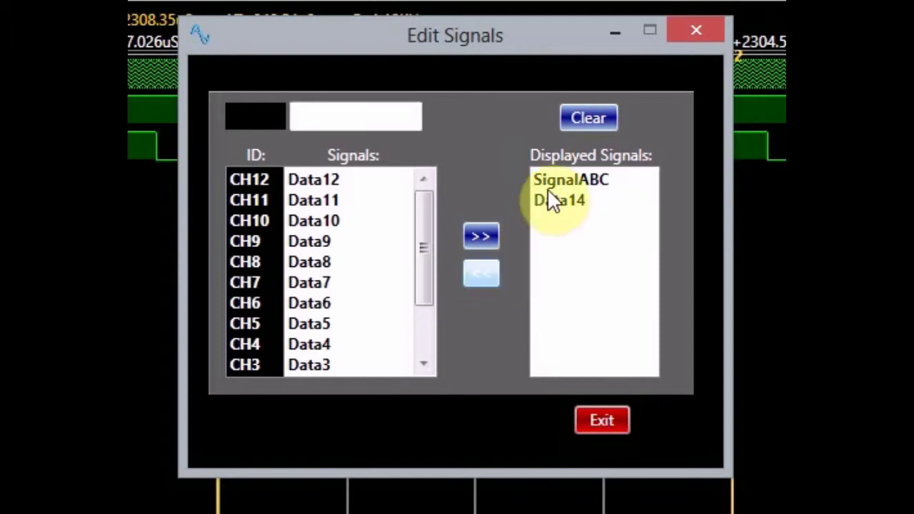
- Clear the displayed list, move all sixteen signals into it, and exit the editor
click(583, 120)
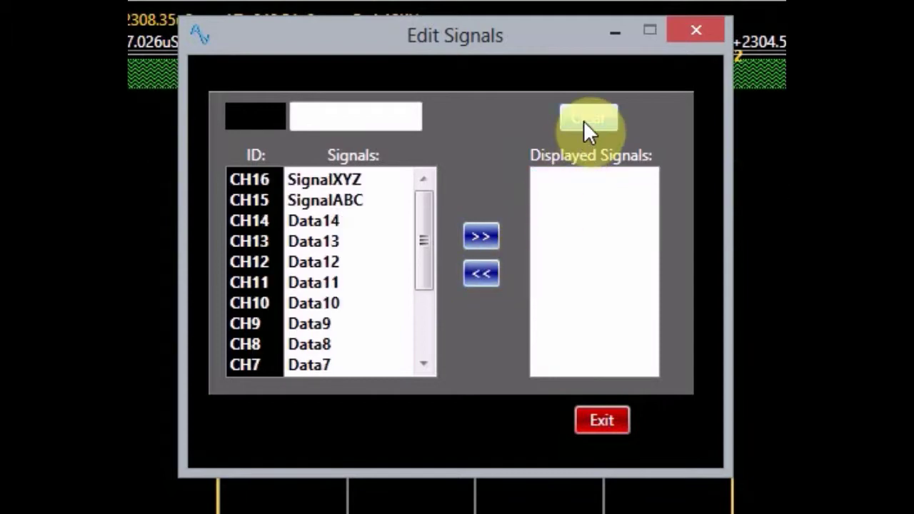
click(347, 179)
click(478, 237)
click(337, 179)
click(477, 238)
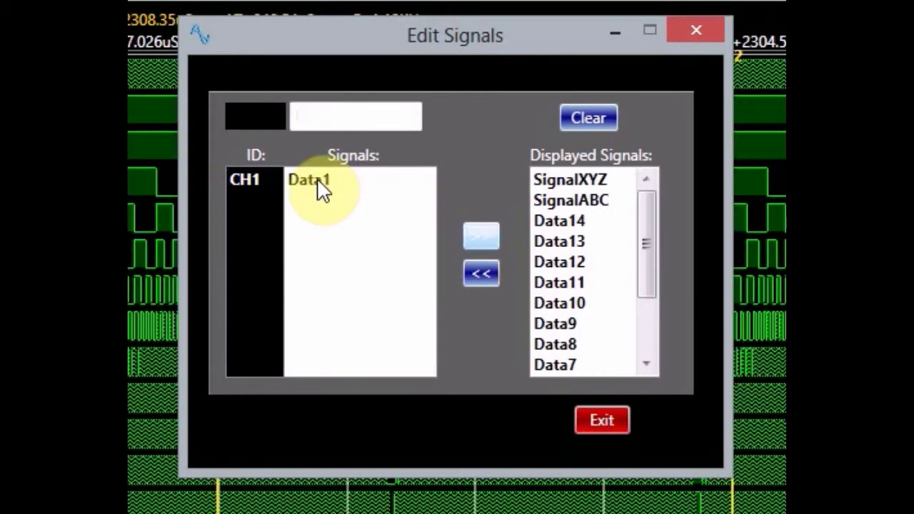
click(317, 179)
click(478, 238)
click(596, 421)
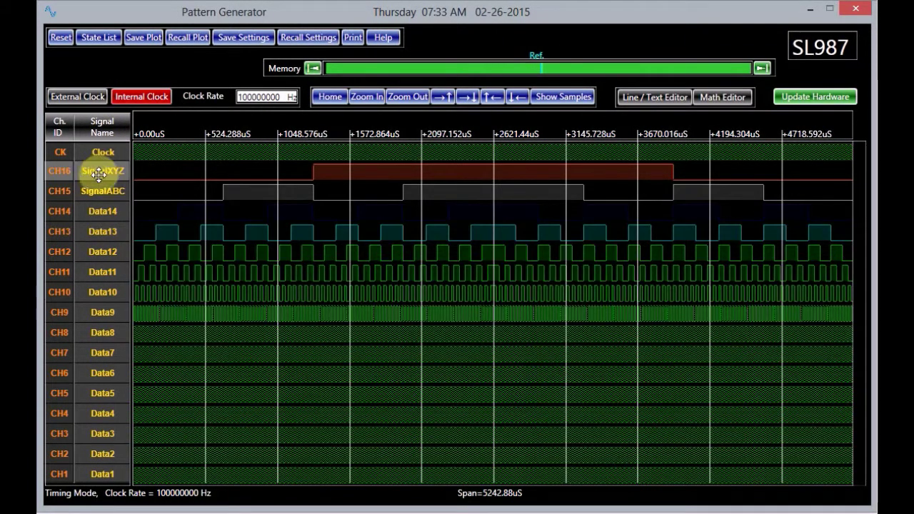
- Drag the SignalXYZ, SignalABC, Data14 and Data13 rows lower, then open Edit Groups
drag(102, 173, 100, 292)
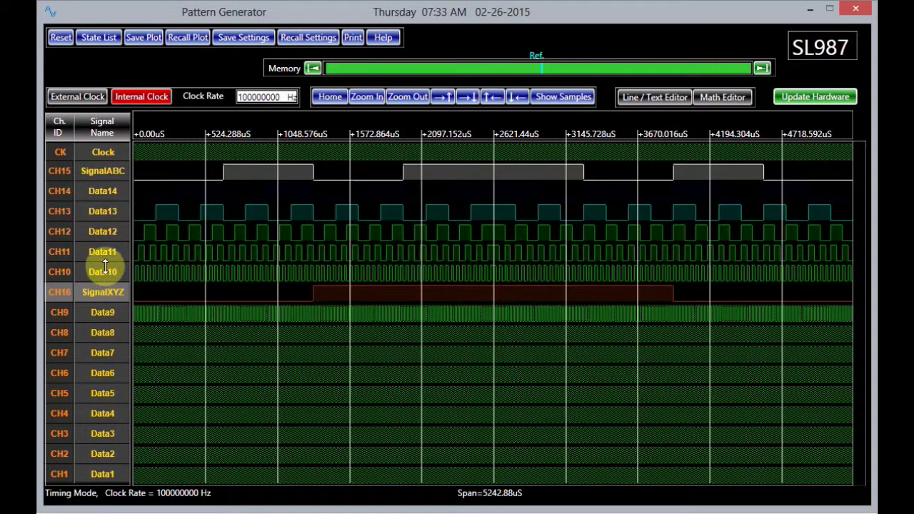
drag(101, 172, 109, 306)
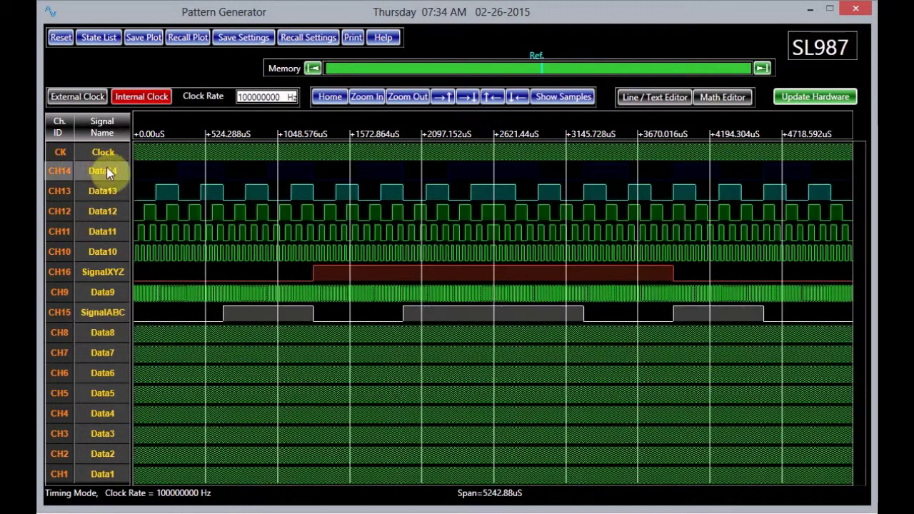
drag(106, 167, 109, 368)
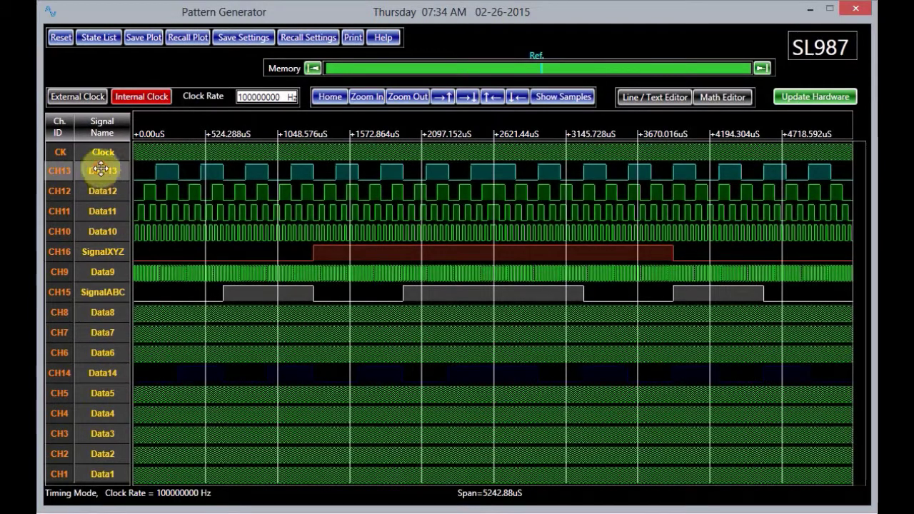
drag(101, 169, 117, 419)
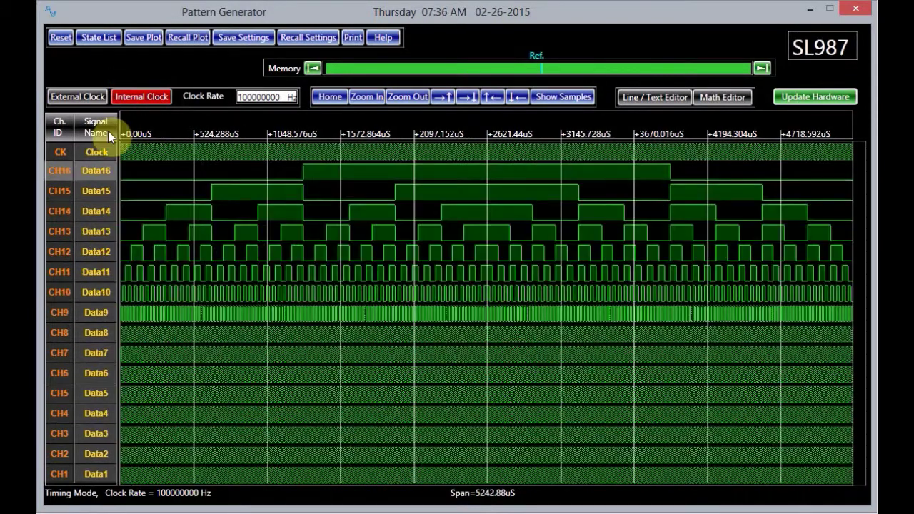
right_click(109, 133)
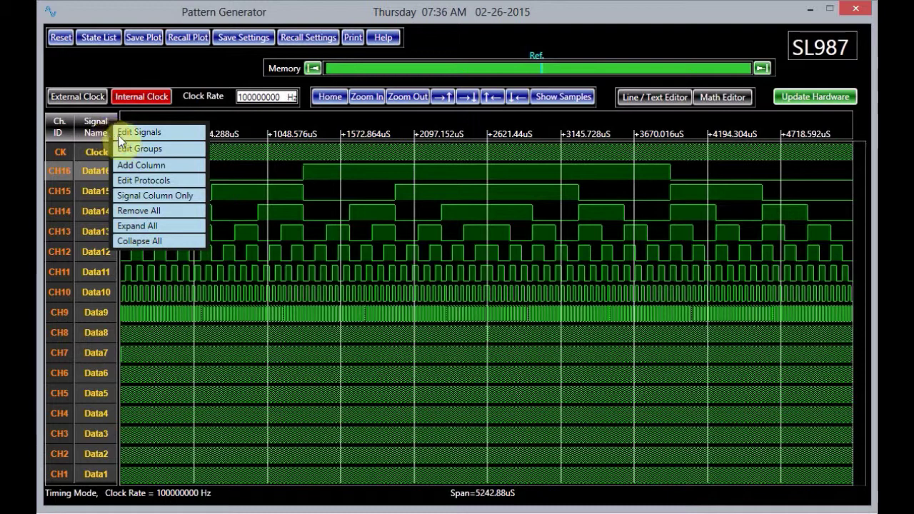
click(178, 156)
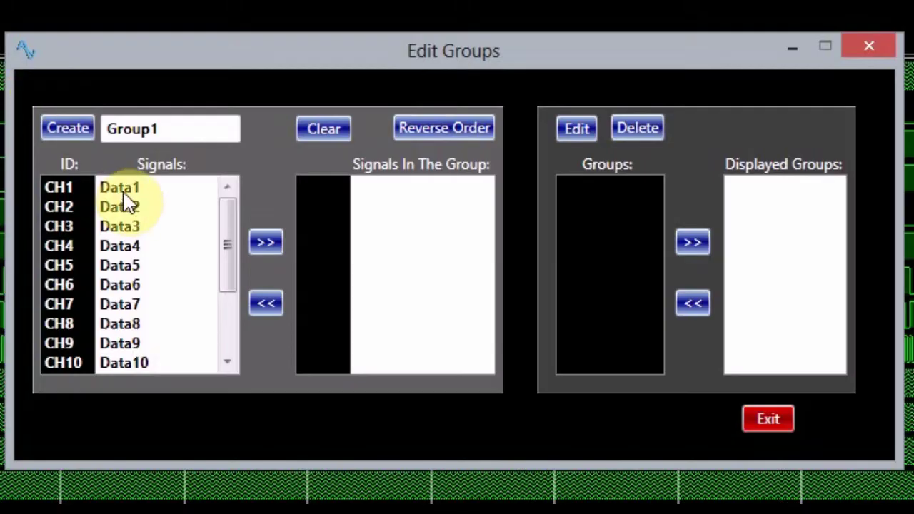
- Add Data1, Data3, Data8, Data2, Data4 and Data5 to the new group
click(230, 218)
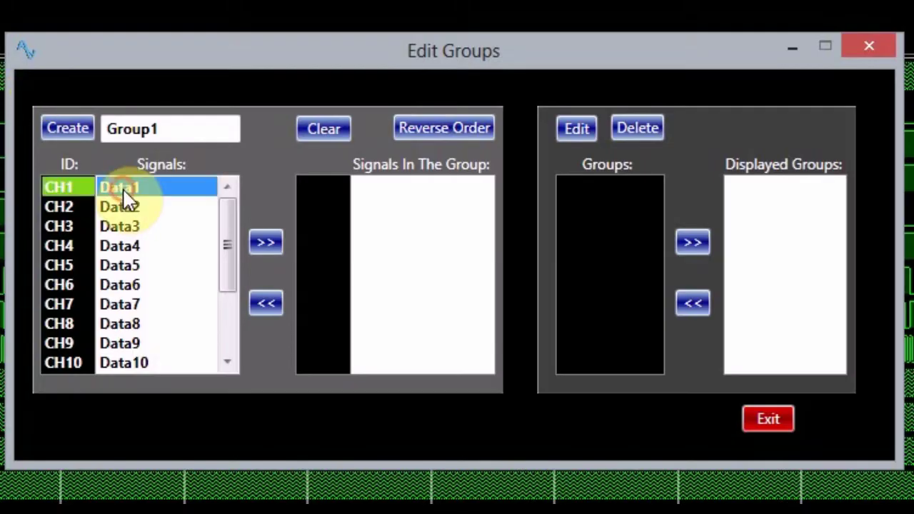
click(316, 250)
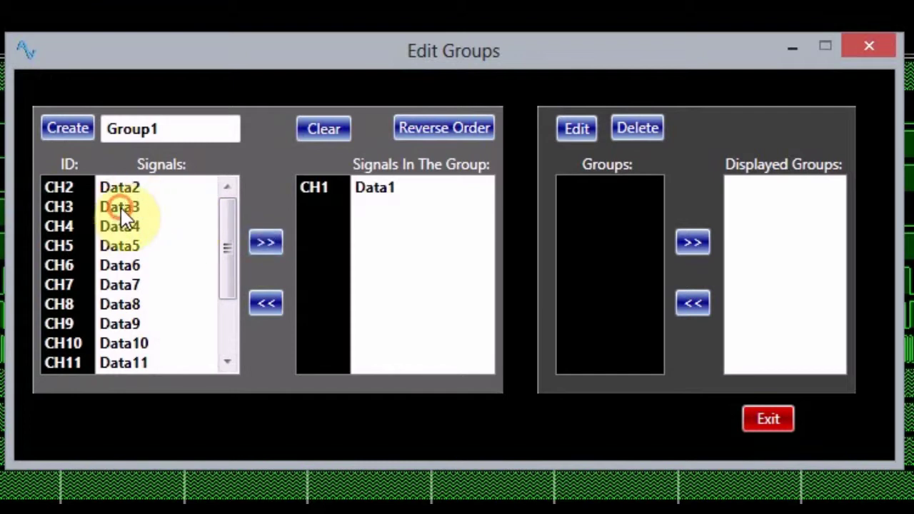
click(120, 207)
click(264, 243)
click(133, 286)
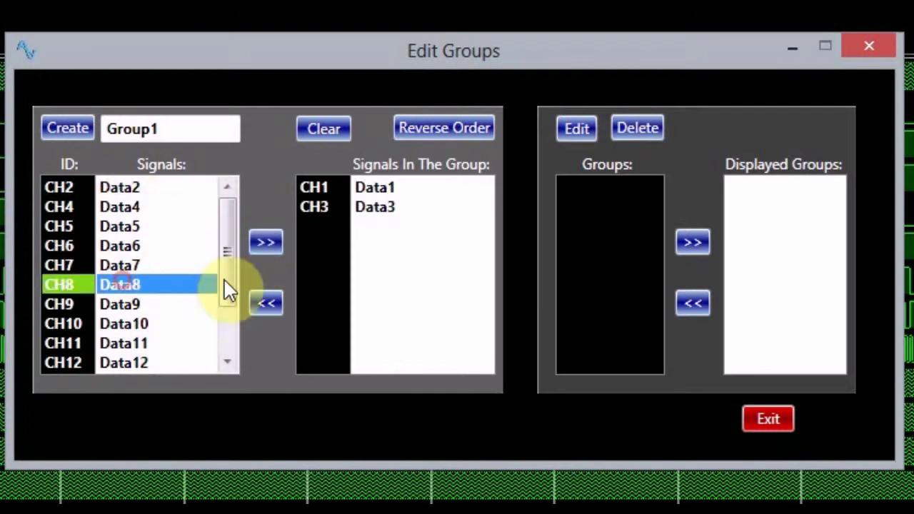
click(258, 243)
click(120, 187)
click(266, 242)
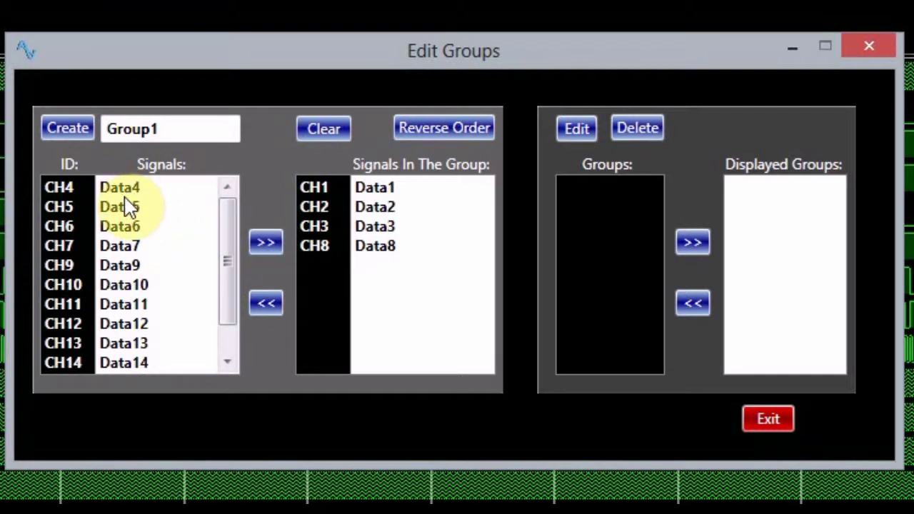
click(127, 189)
click(261, 243)
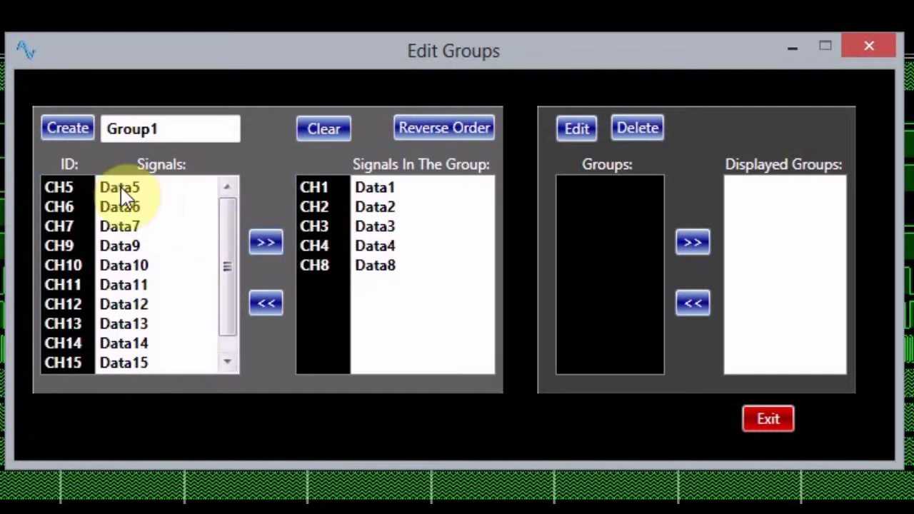
click(120, 187)
click(265, 243)
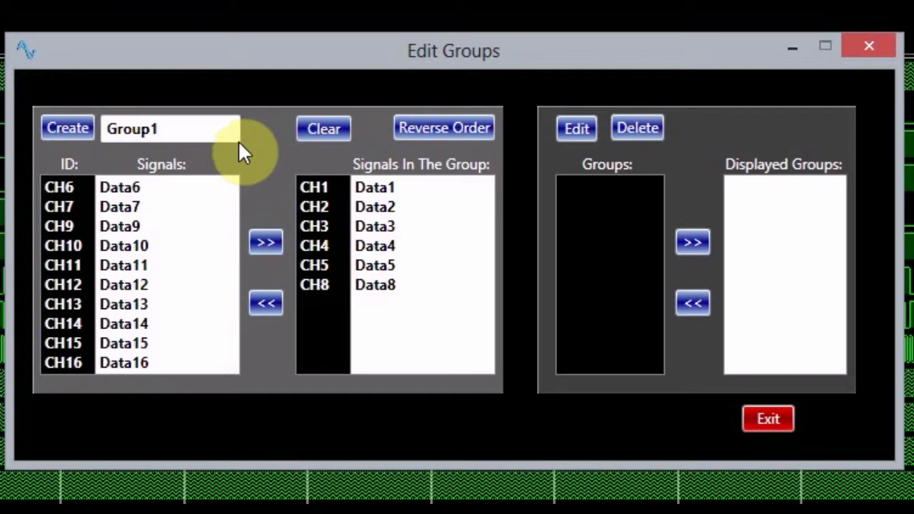
- Reverse and restore the group's signal order, then remove Data2 and Data5
click(421, 118)
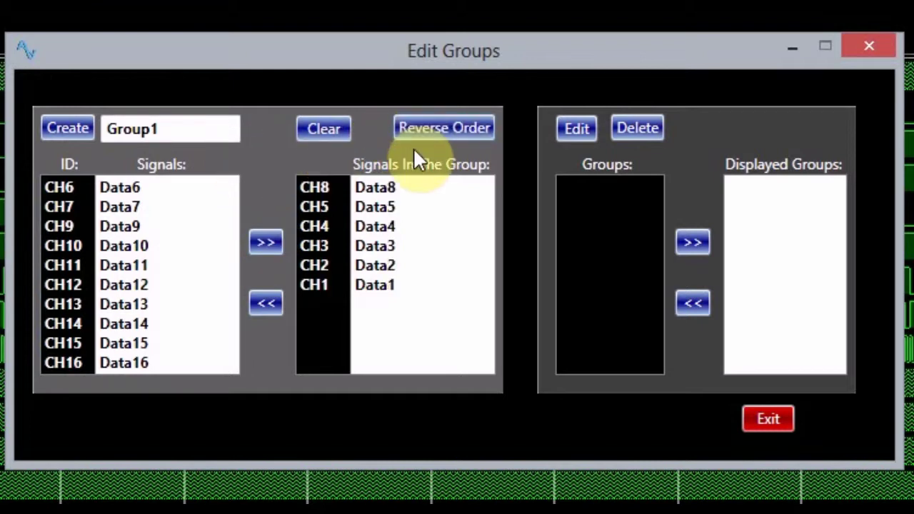
click(406, 121)
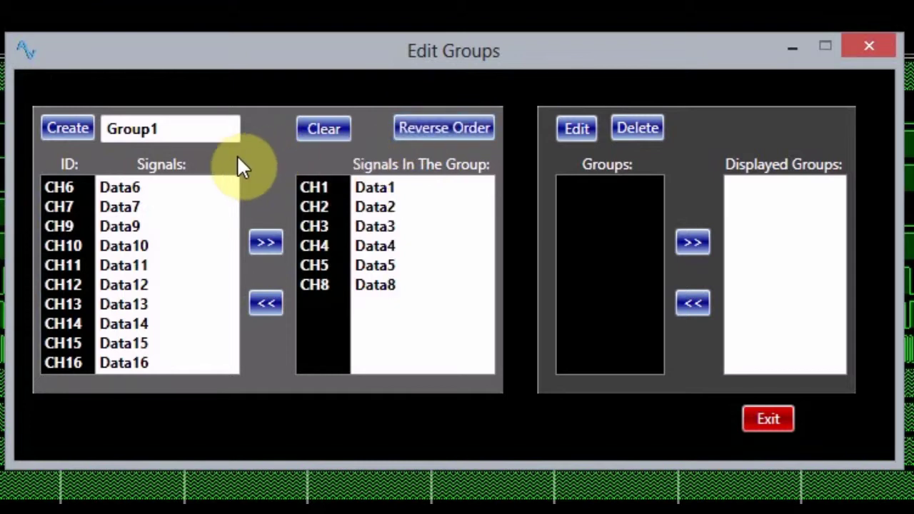
click(378, 207)
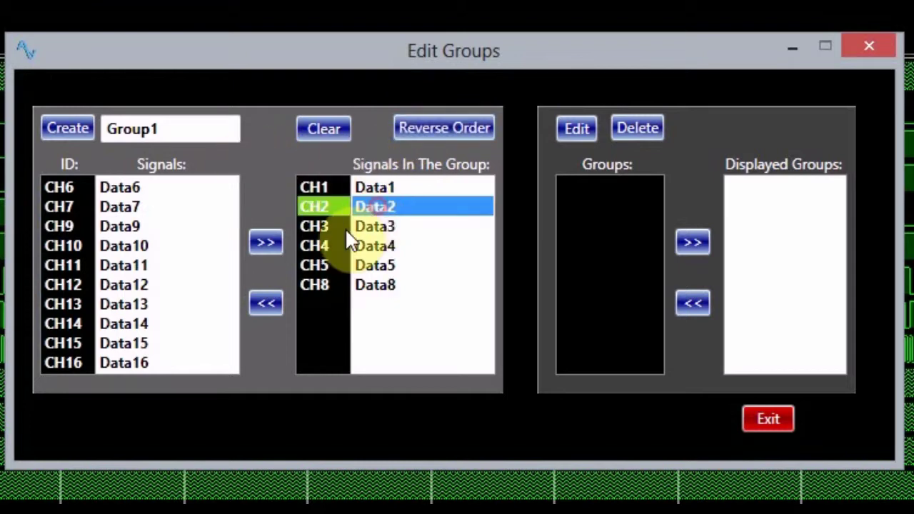
click(271, 295)
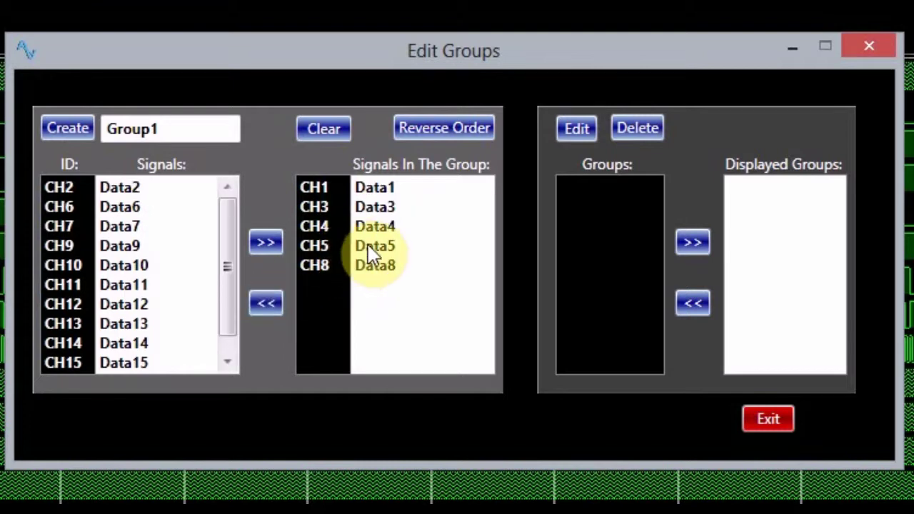
click(373, 246)
click(272, 297)
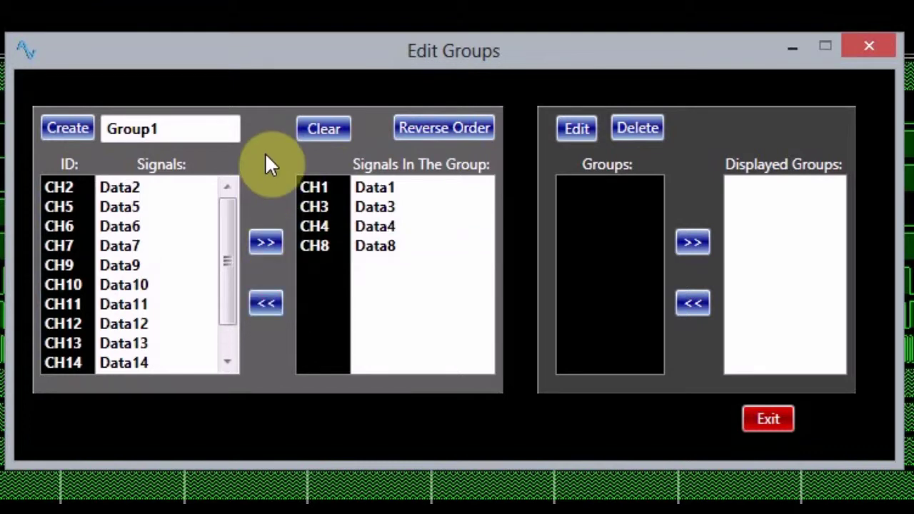
- Clear the group and add all sixteen signals, CH1 through CH16, to Group1
click(324, 127)
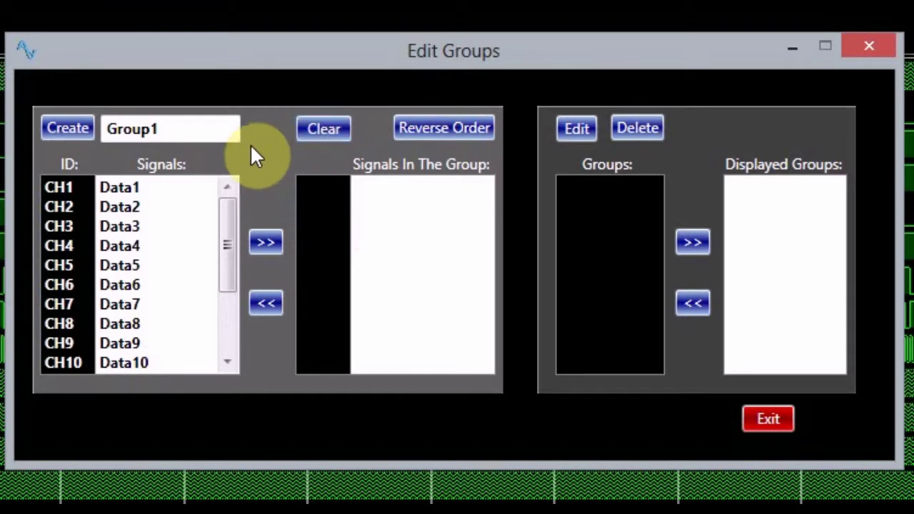
click(264, 242)
click(263, 241)
click(143, 187)
click(263, 242)
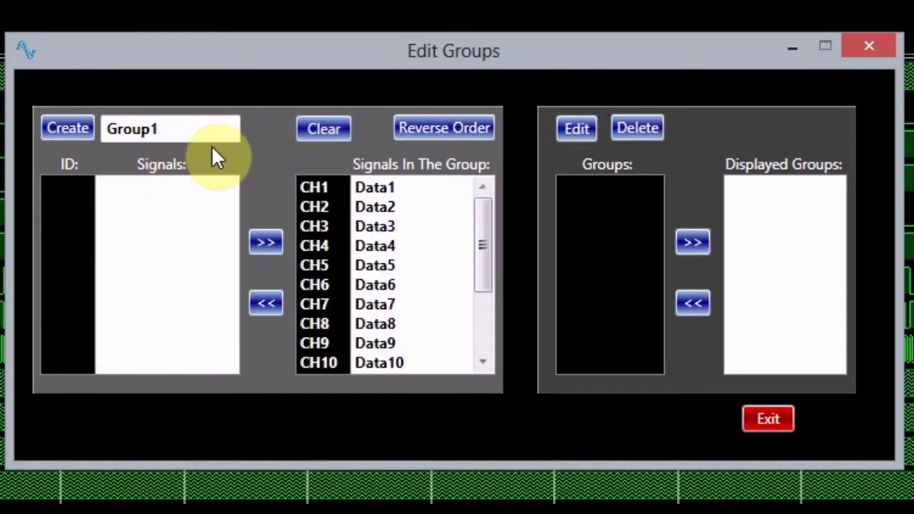
- Rename Group1 to Triangle and create the group
drag(174, 131, 94, 126)
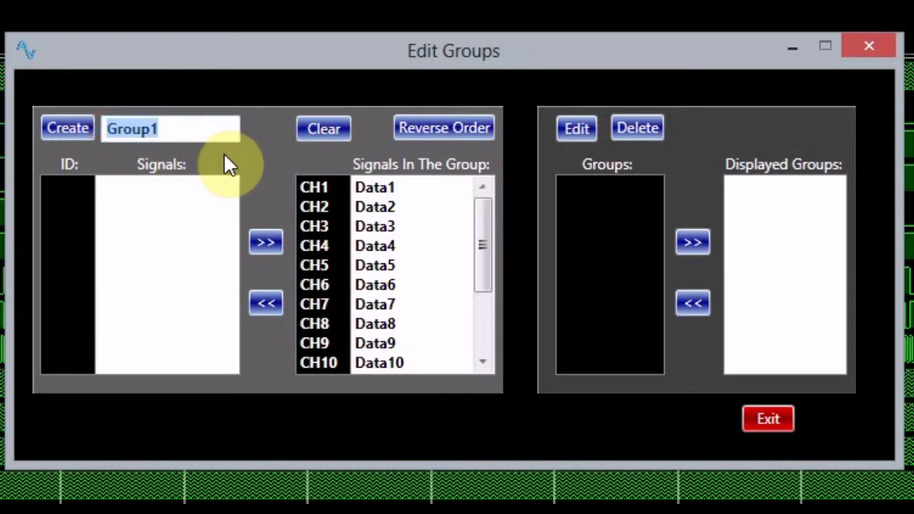
text(Tria)
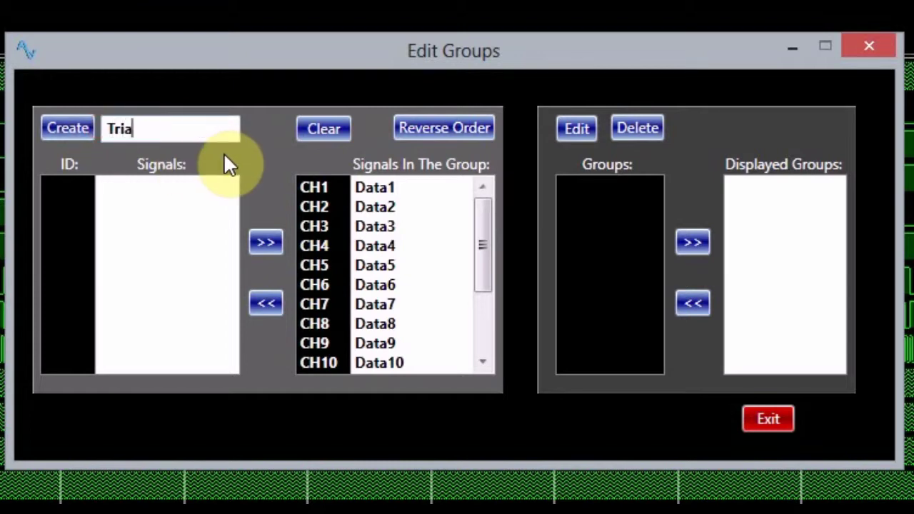
text(ngle)
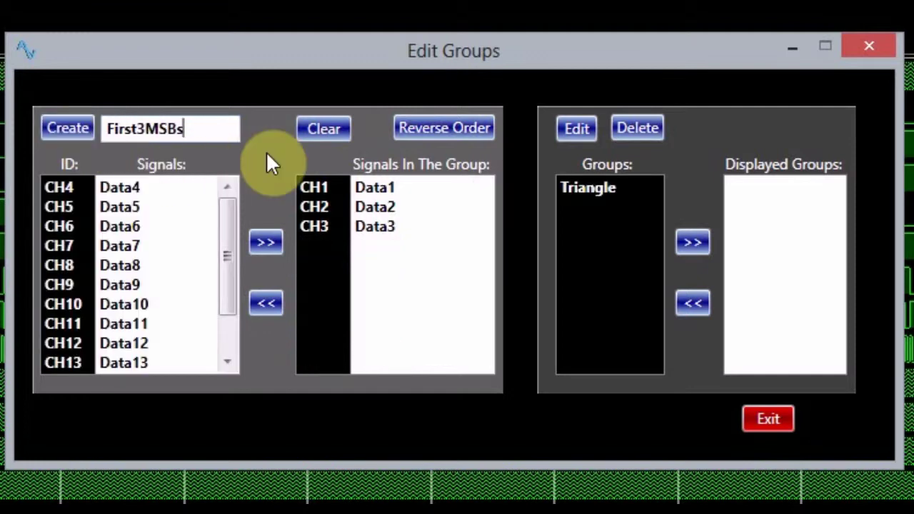
click(66, 127)
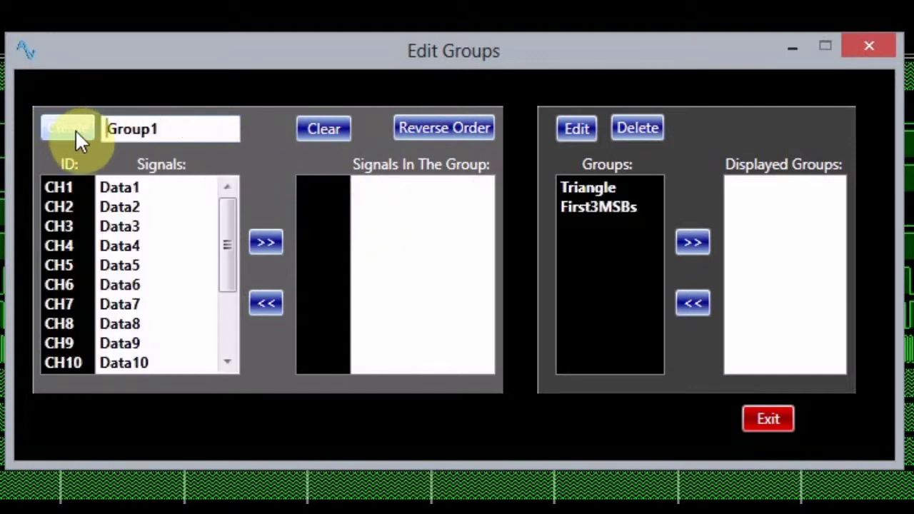
- Display the Triangle group, then add and remove First3MSBs from the displayed groups
click(578, 187)
click(694, 239)
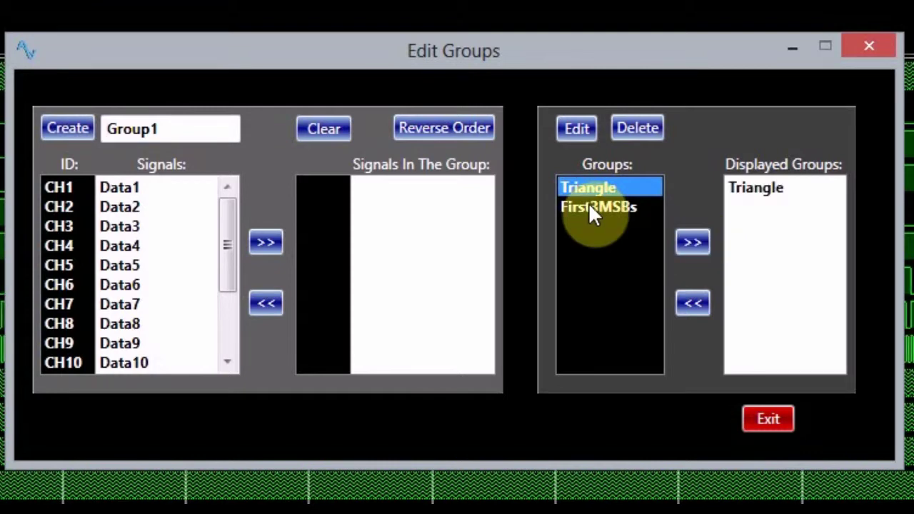
click(588, 208)
click(690, 242)
click(767, 211)
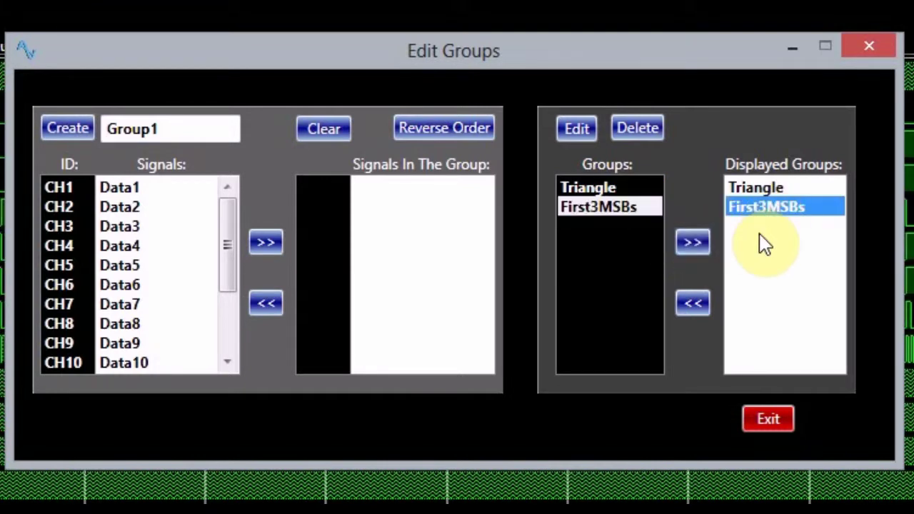
click(694, 304)
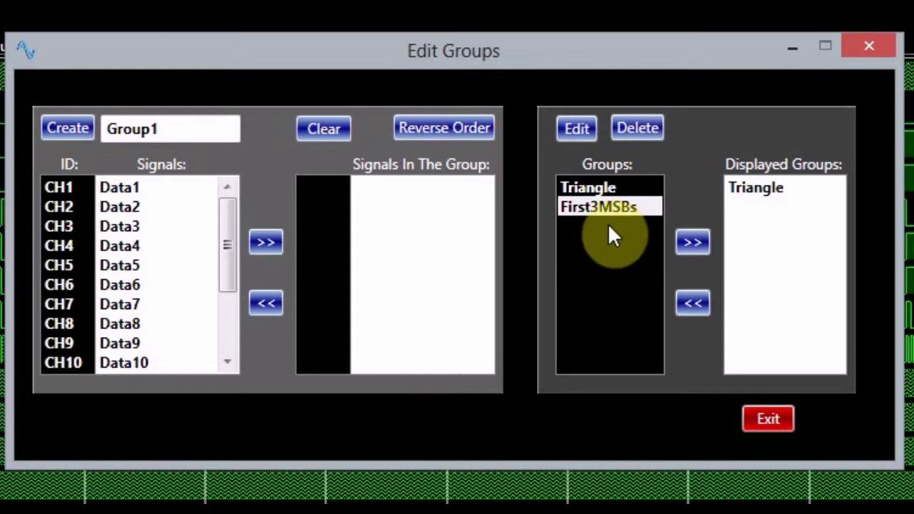
- Load First3MSBs, add Data4, and create it as the First4MSBs group
click(571, 127)
click(123, 188)
click(266, 241)
click(146, 127)
key(BackSpace)
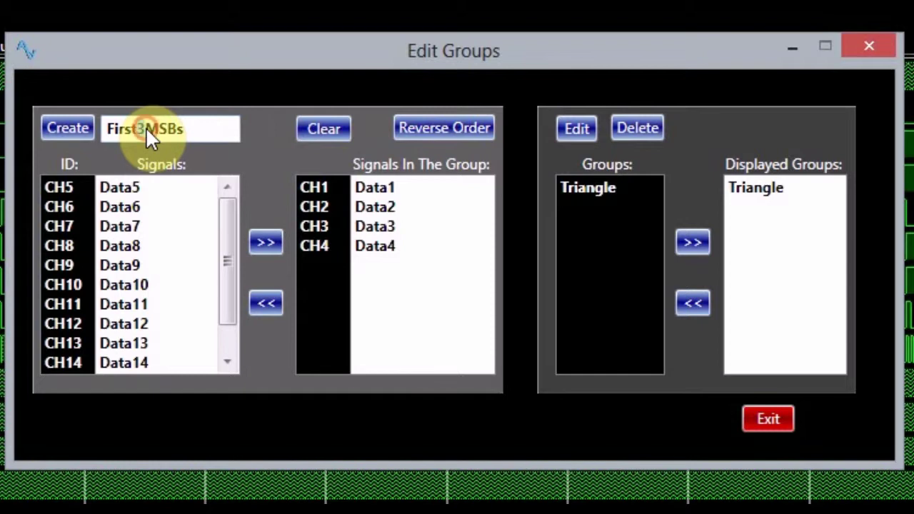
text(4)
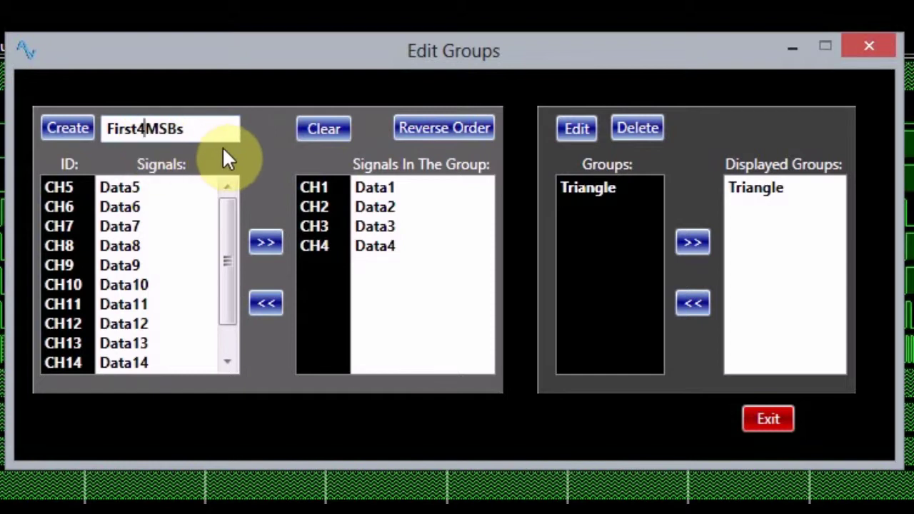
click(59, 130)
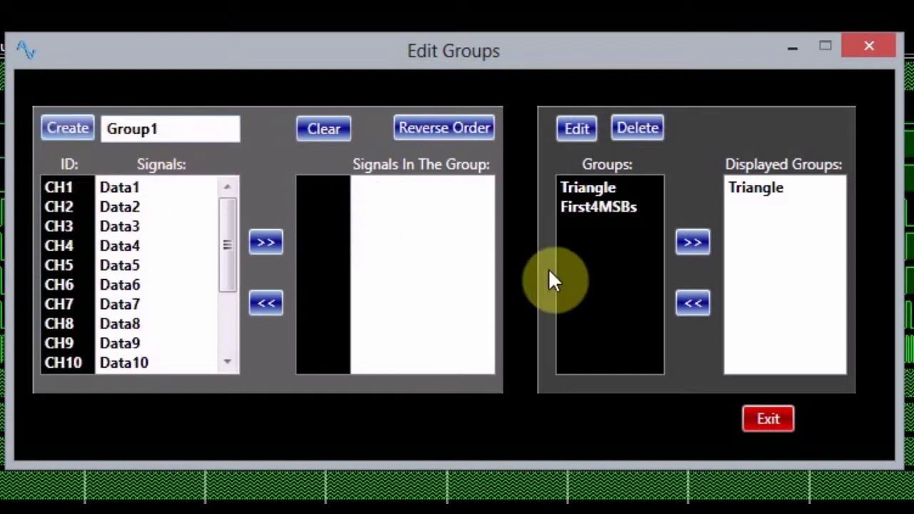
- Display First4MSBs, delete the spare Group3, and close the group editor
click(595, 208)
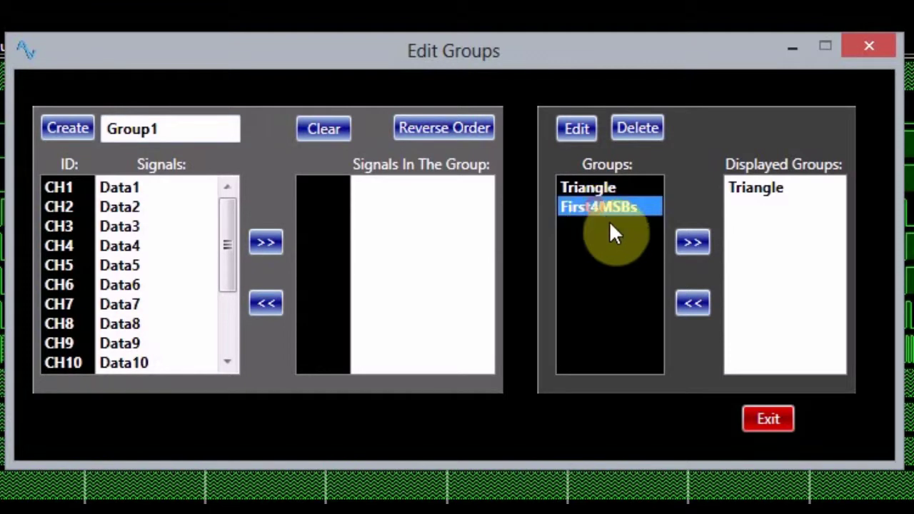
click(699, 240)
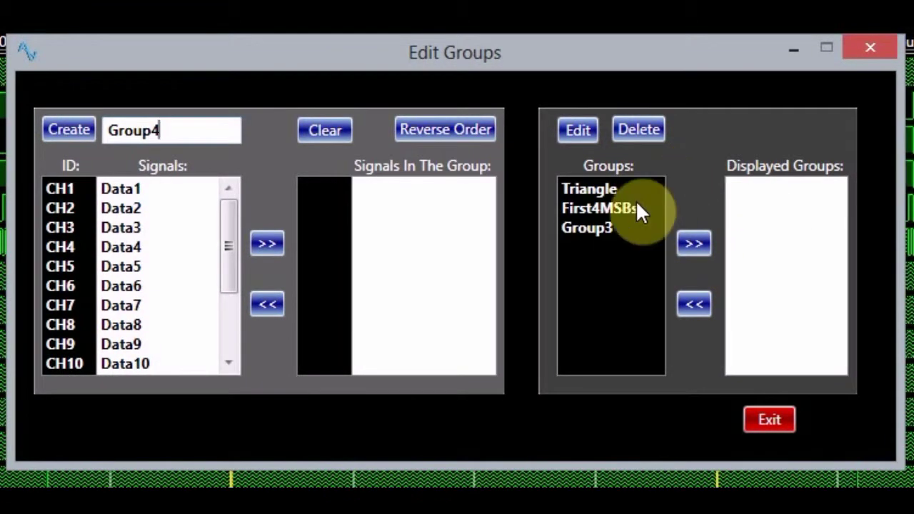
click(583, 229)
click(639, 129)
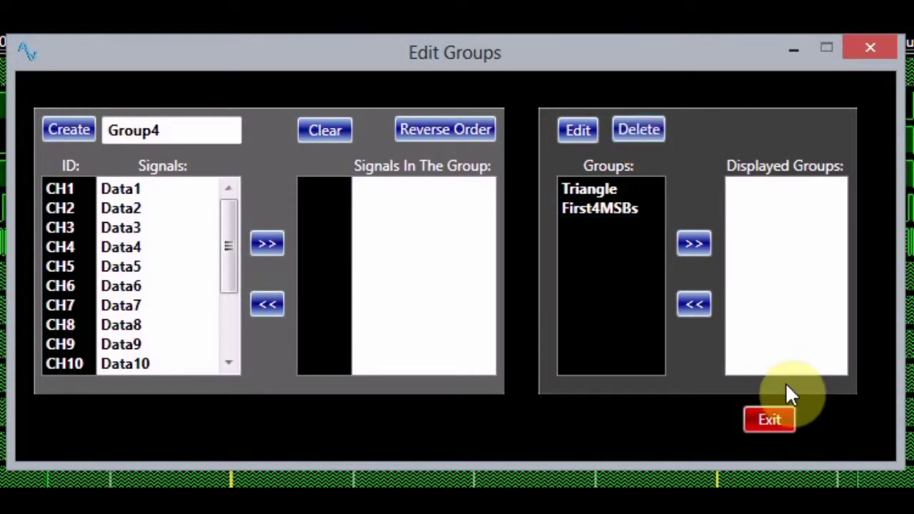
click(784, 423)
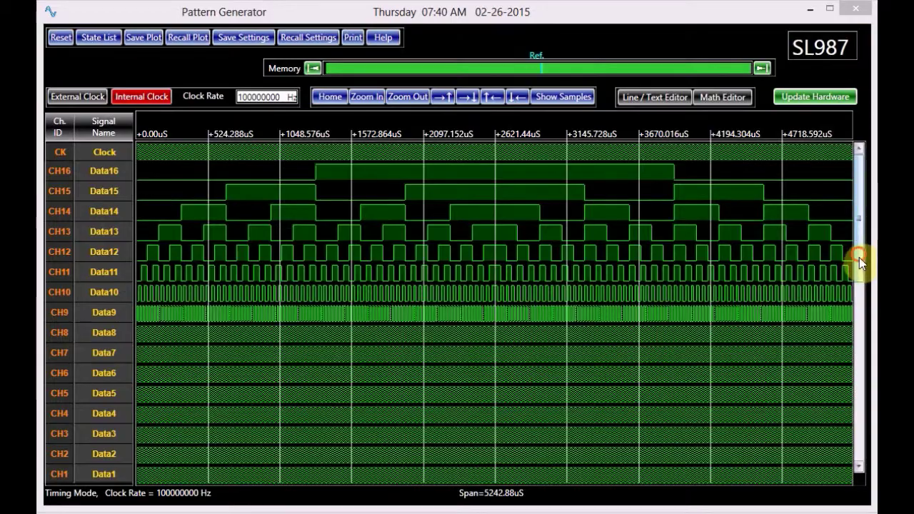
drag(859, 257, 856, 389)
- Expand and collapse the Triangle and First4MSBs group rows individually
click(59, 196)
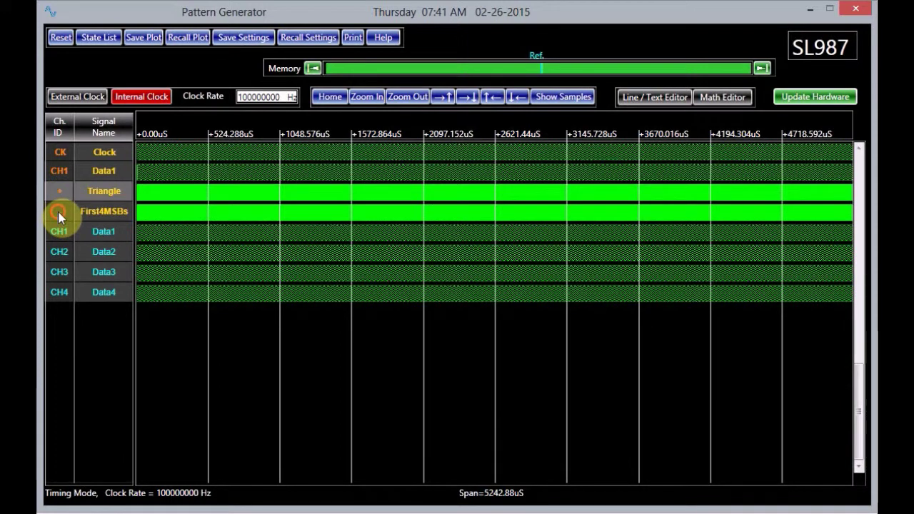
click(59, 215)
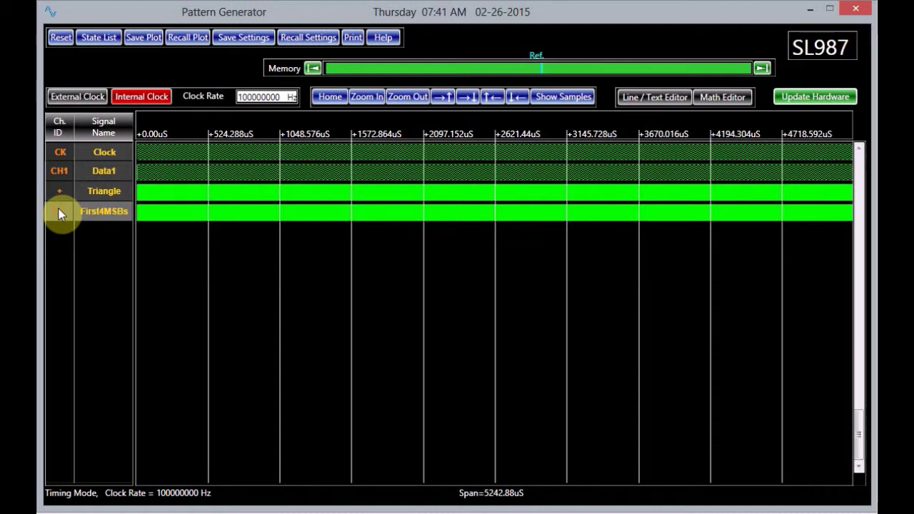
click(58, 211)
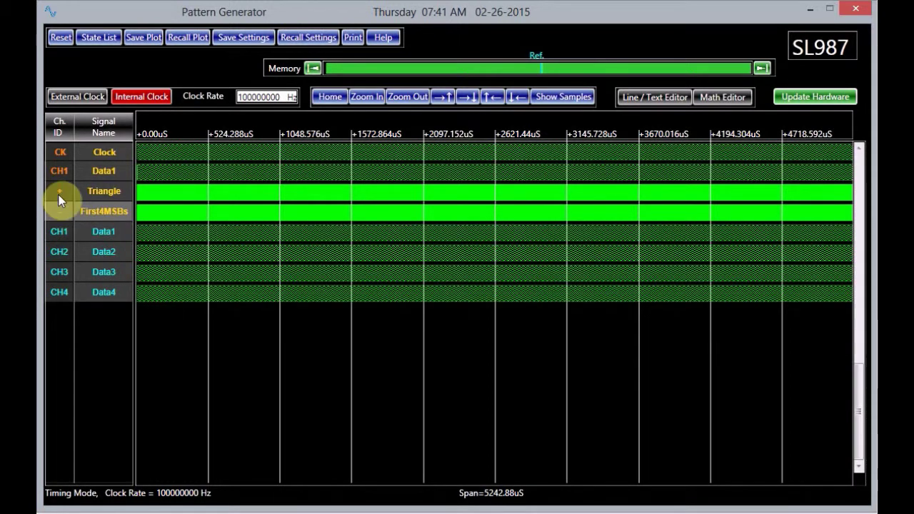
click(60, 192)
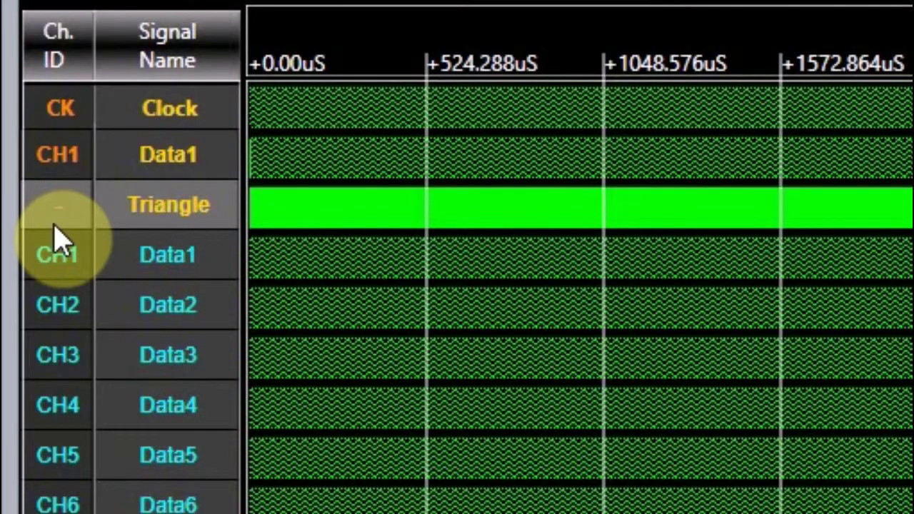
- Use the Signal Name header menu to Collapse All, Expand All, then Collapse All
right_click(236, 53)
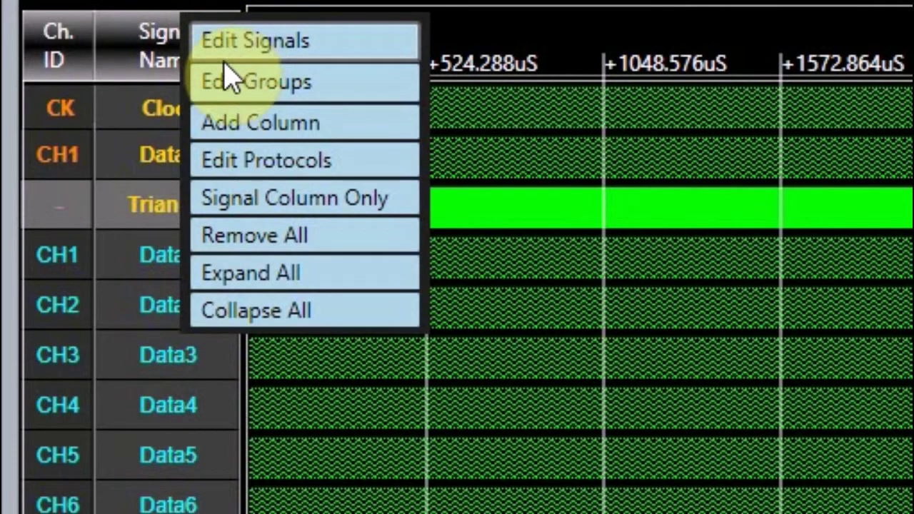
click(243, 314)
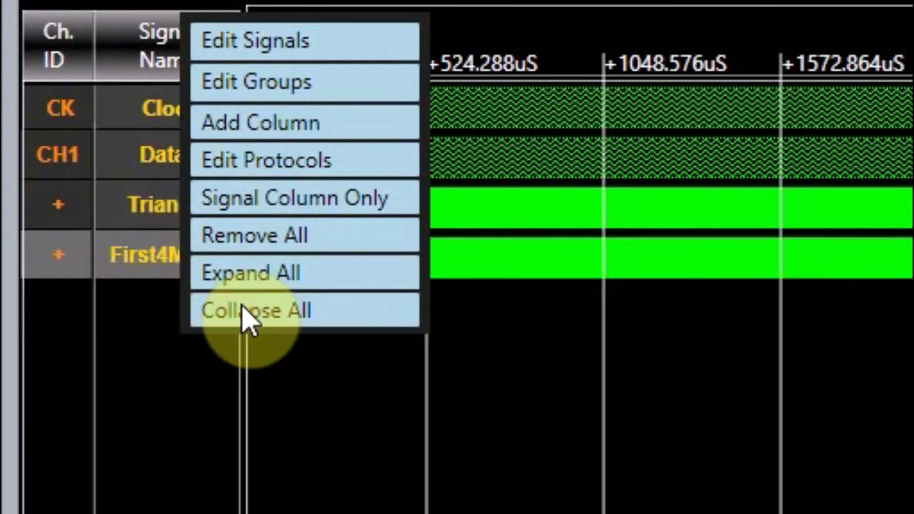
click(318, 272)
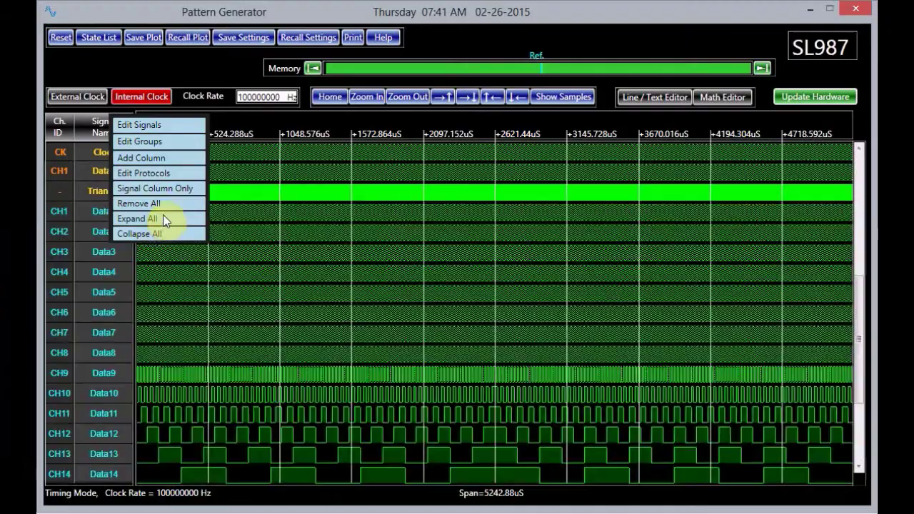
click(164, 233)
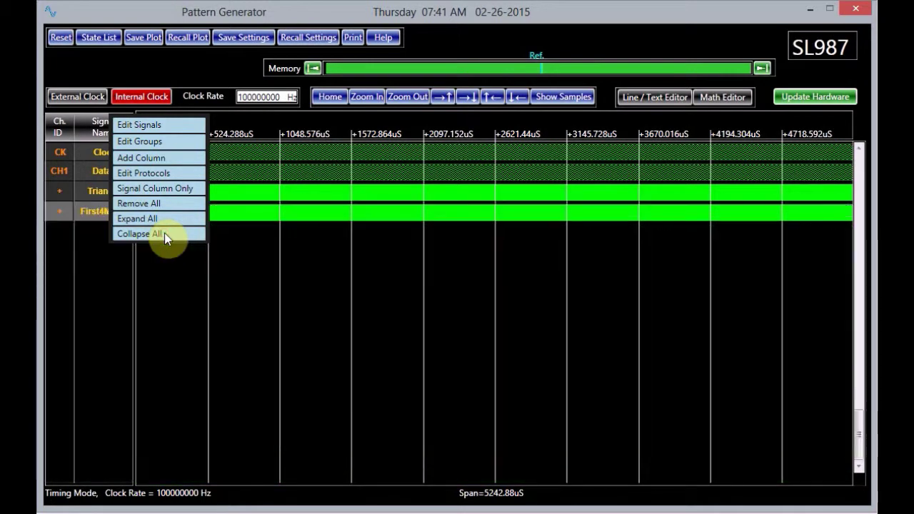
- Recolour the two groups and make Data1–Data4 red, blue, teal and magenta
right_click(80, 191)
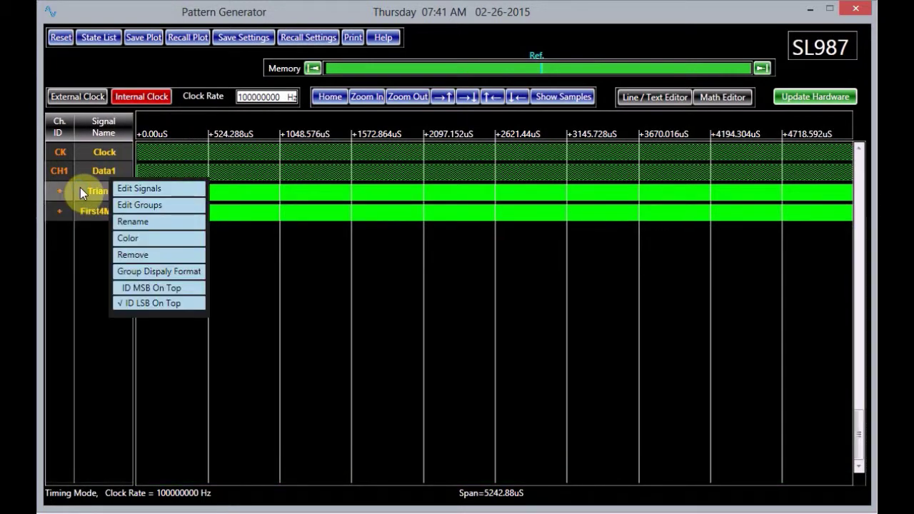
click(142, 239)
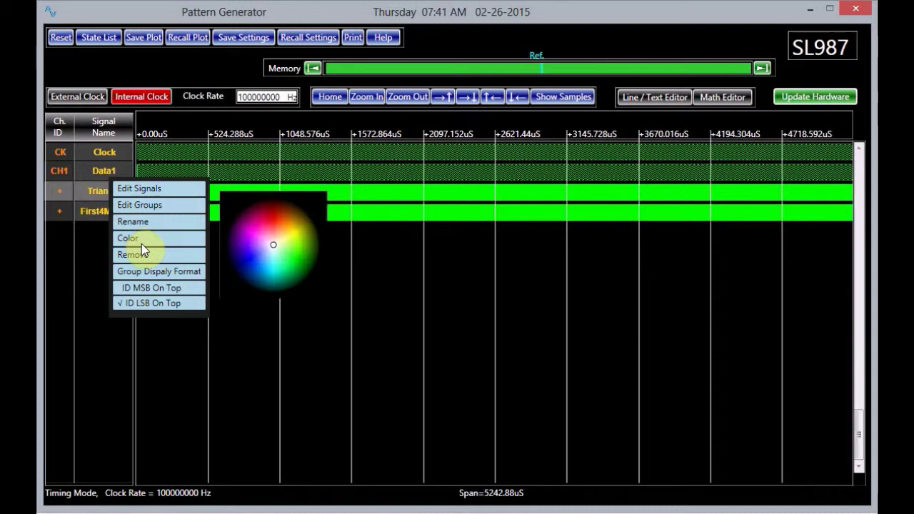
right_click(95, 210)
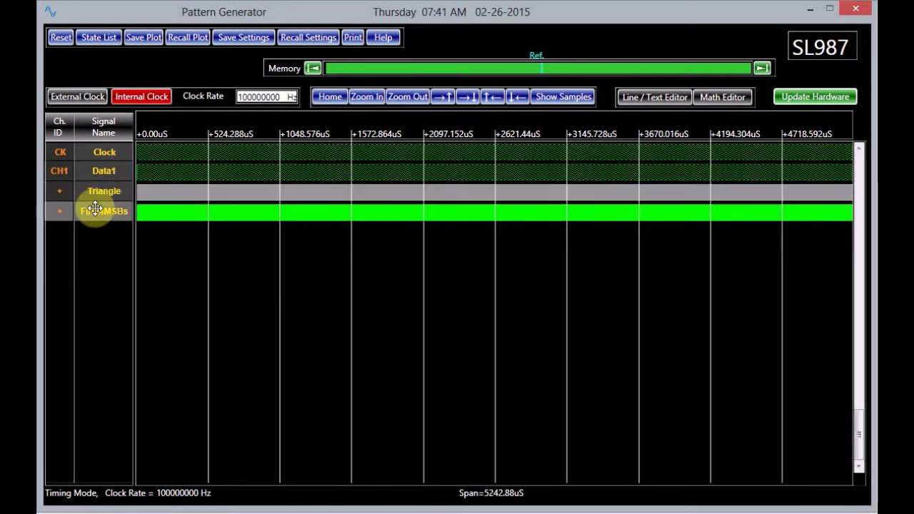
click(127, 260)
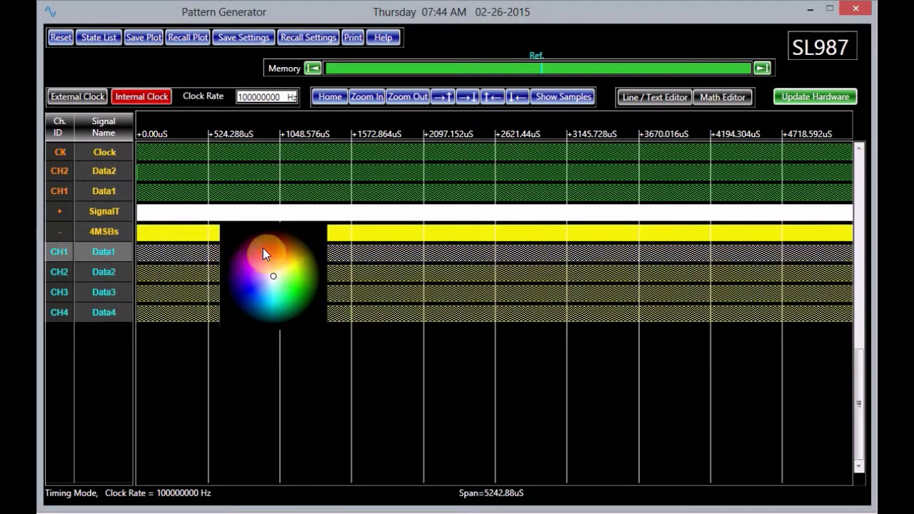
click(274, 247)
click(102, 263)
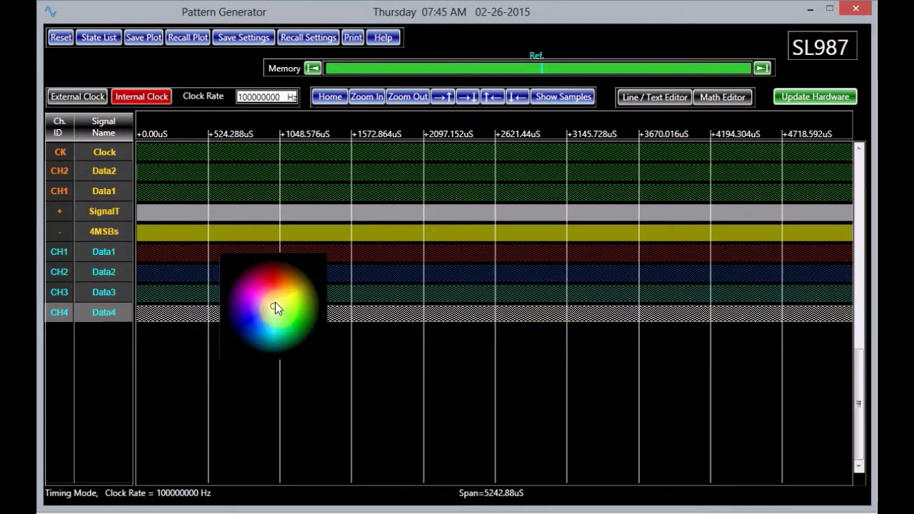
click(252, 291)
click(170, 324)
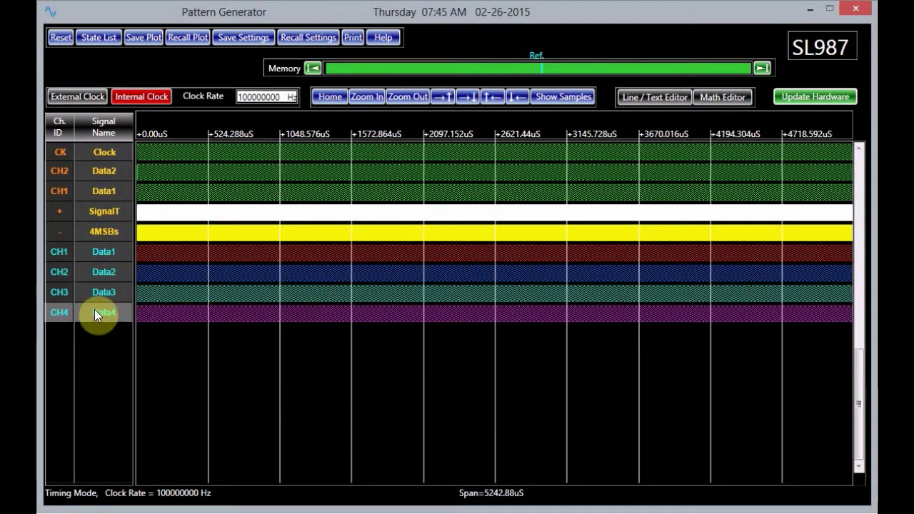
- Remove the 4MSBs group and its channels from the plot
drag(102, 312, 104, 344)
right_click(104, 343)
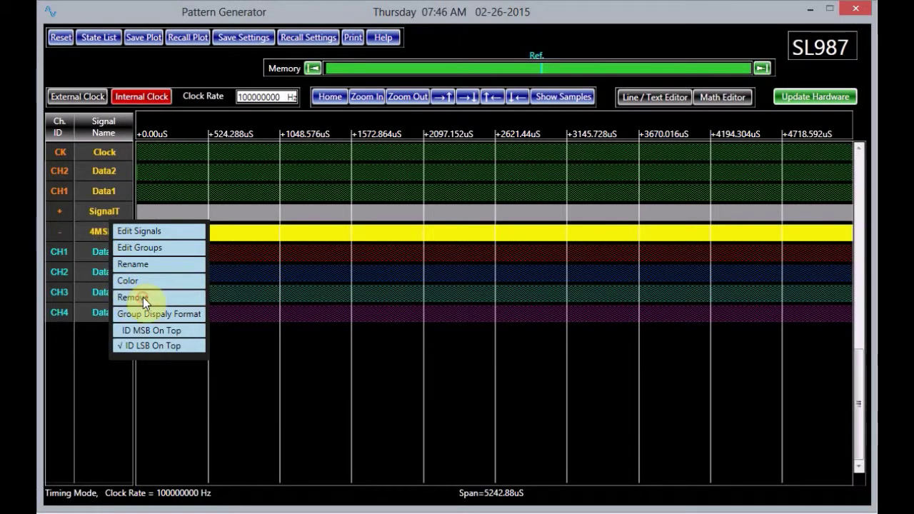
click(143, 297)
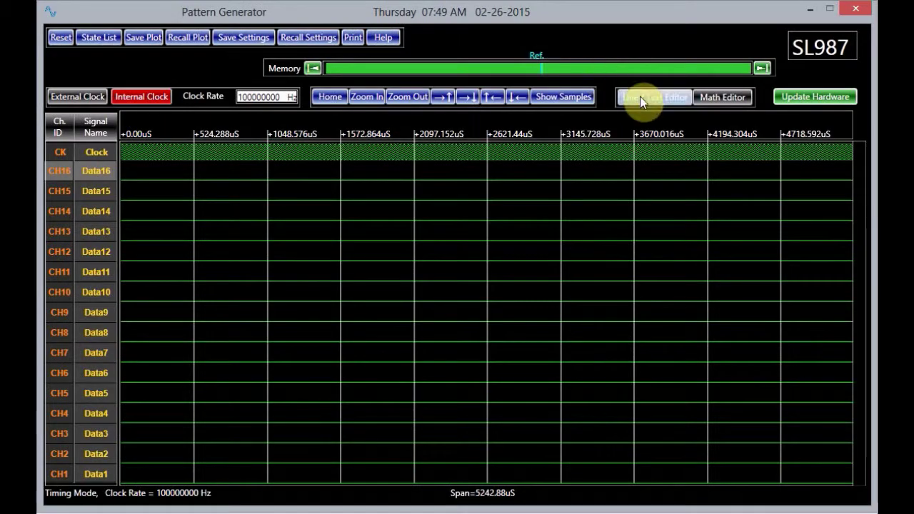
- Switch to the Line / Text Editor and draw staggered high pulses on Data16, Data15 and Data14
click(640, 96)
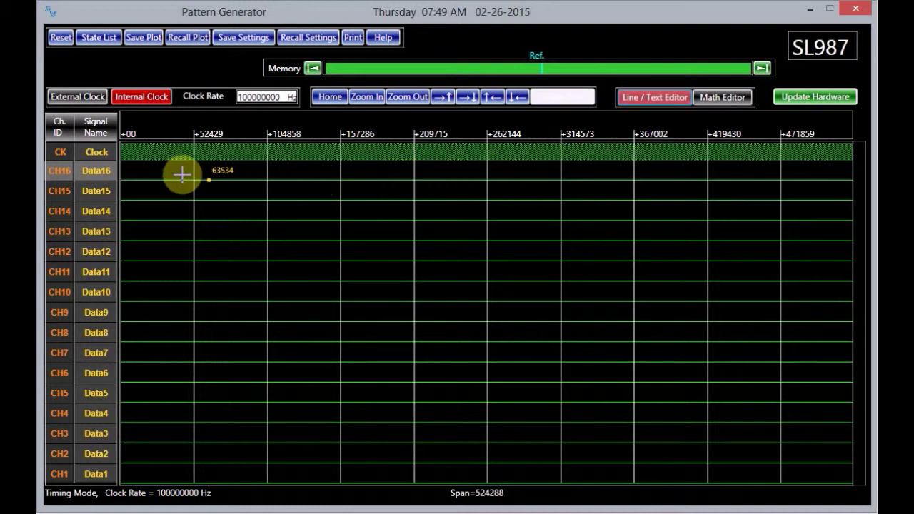
drag(179, 167, 360, 170)
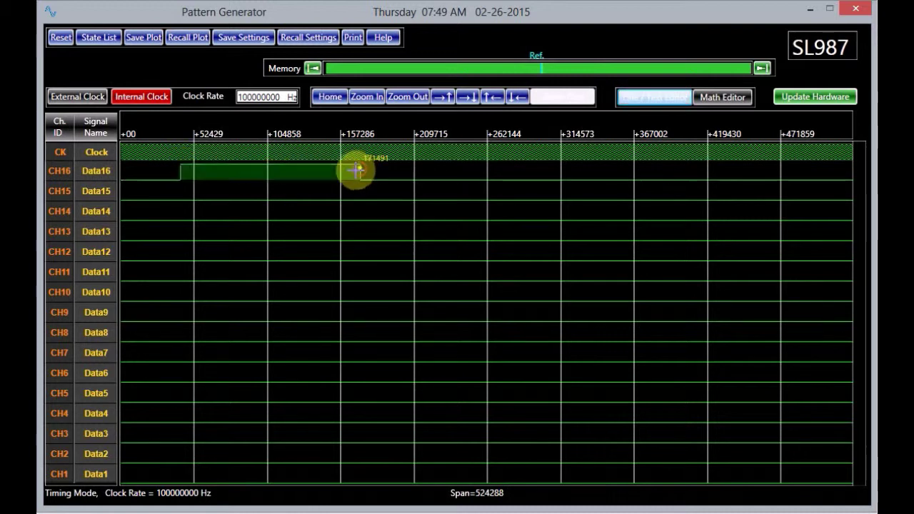
drag(266, 188, 427, 190)
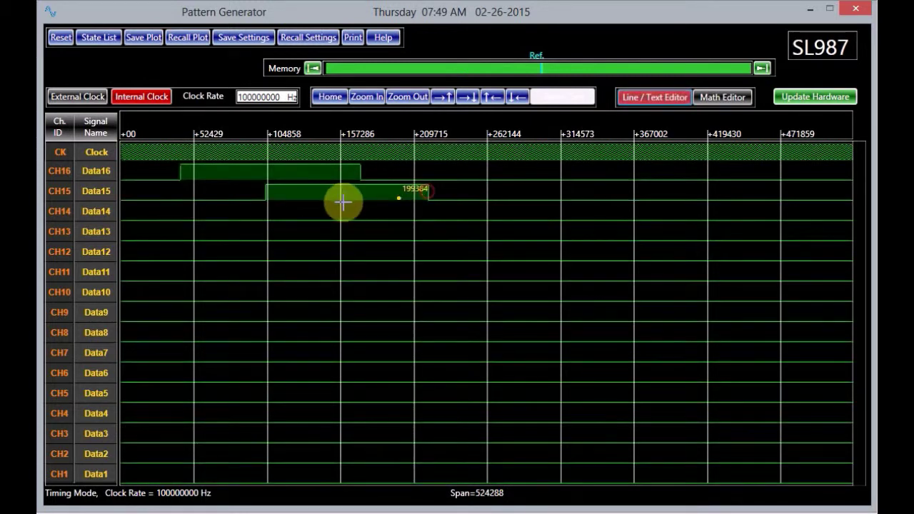
drag(353, 207, 511, 208)
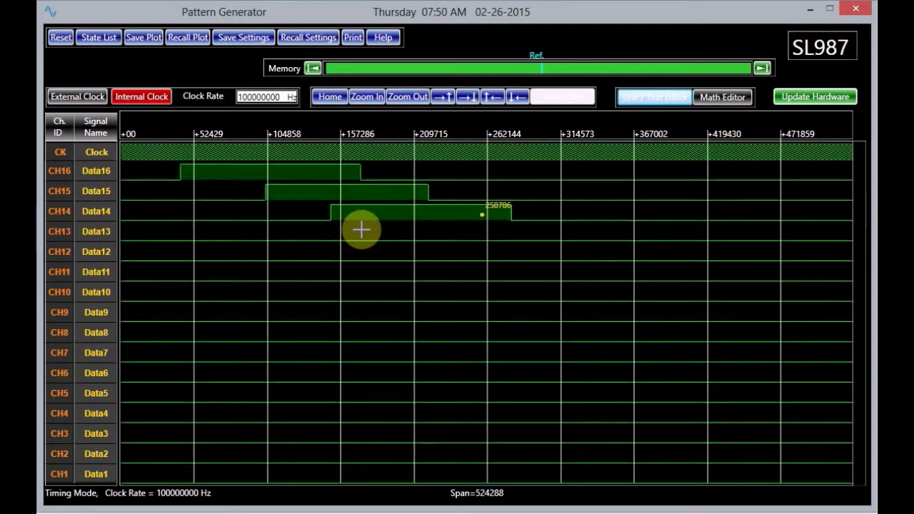
- Draw a high pulse on Data13, then bring up range-editing options for Data12
click(243, 230)
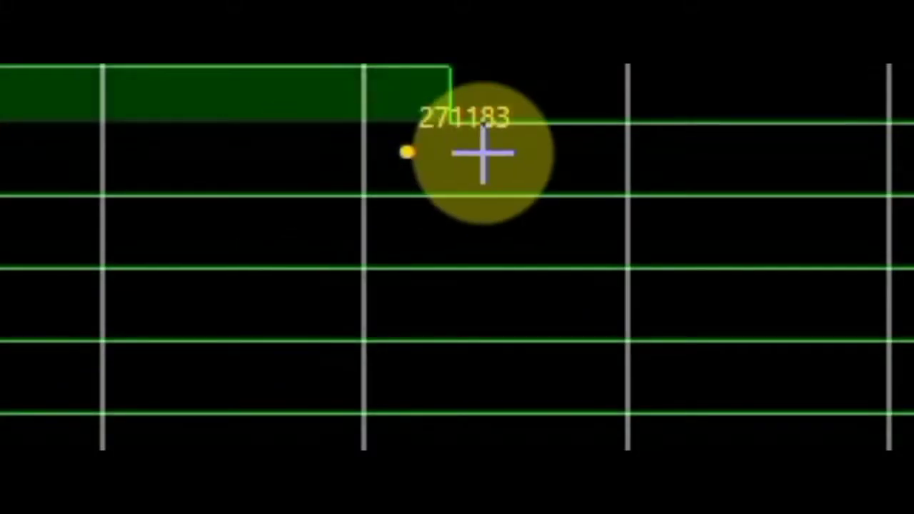
click(499, 148)
drag(499, 149, 706, 151)
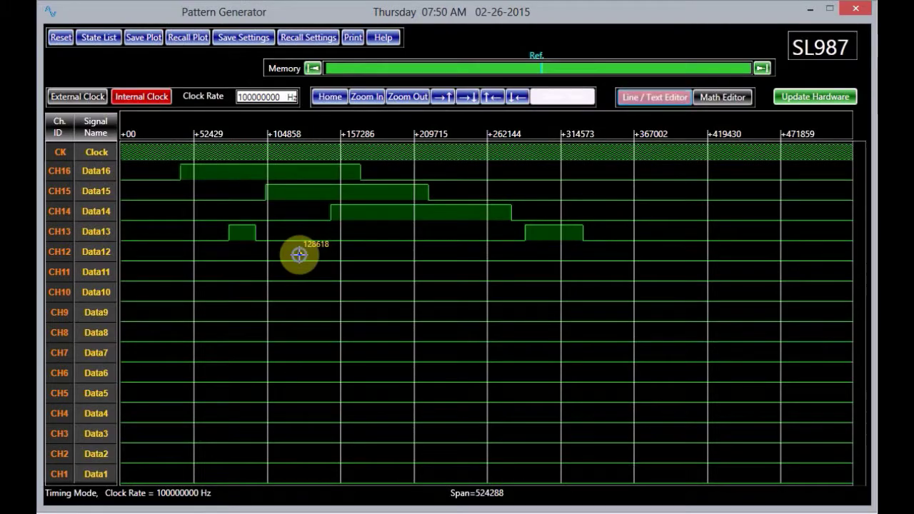
right_click(299, 255)
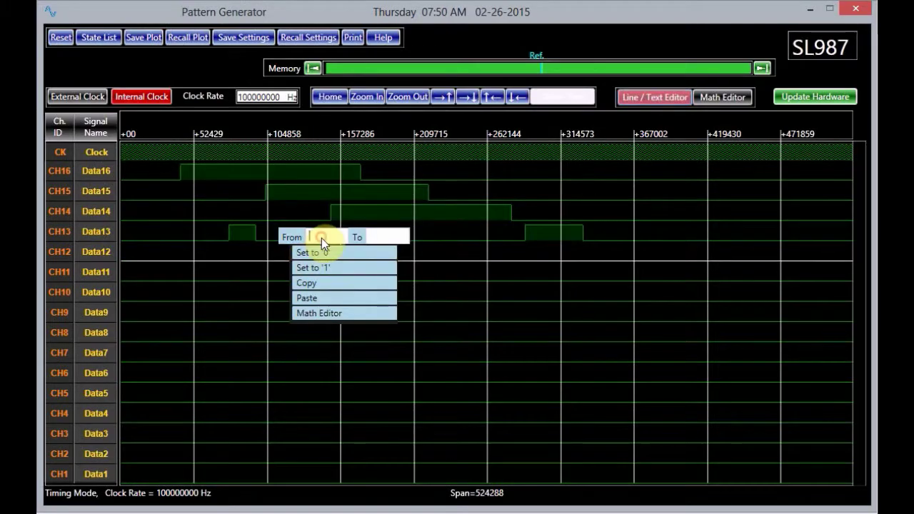
- Set Data12 high over the entered sample range
click(322, 239)
text(102858)
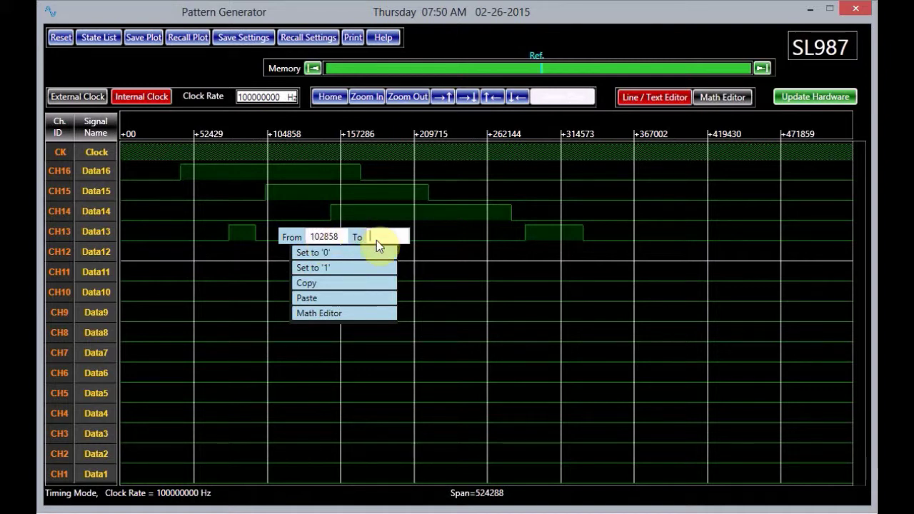
text(262144)
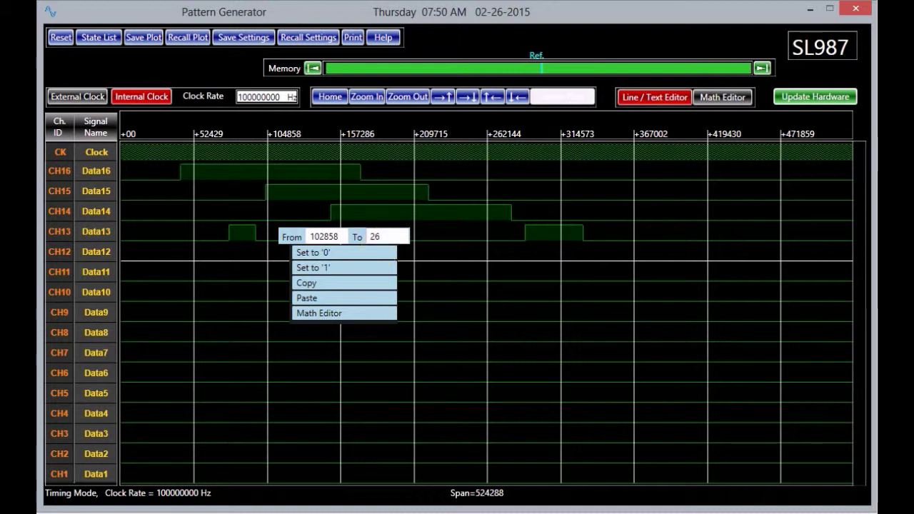
click(320, 267)
- Set Data11 high from 0 to 280000, clearing it between 120000 and 125000
right_click(373, 258)
text(0)
click(340, 282)
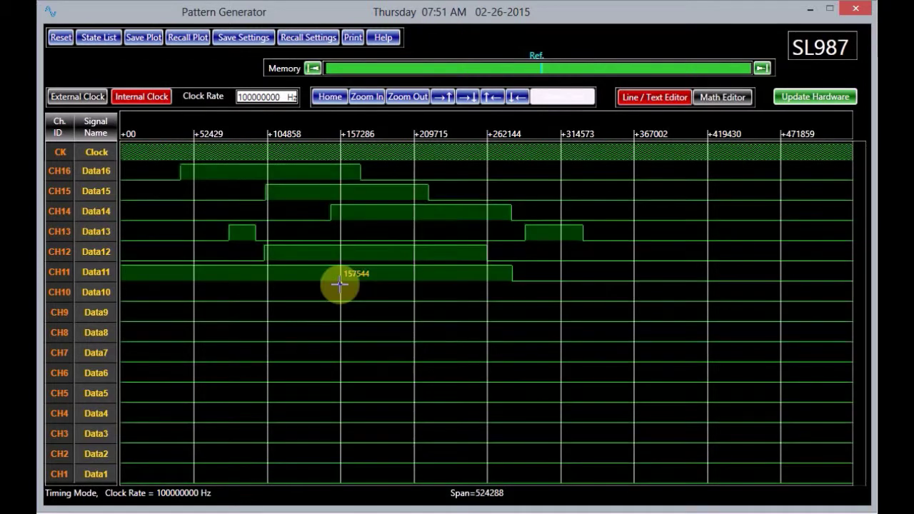
right_click(327, 271)
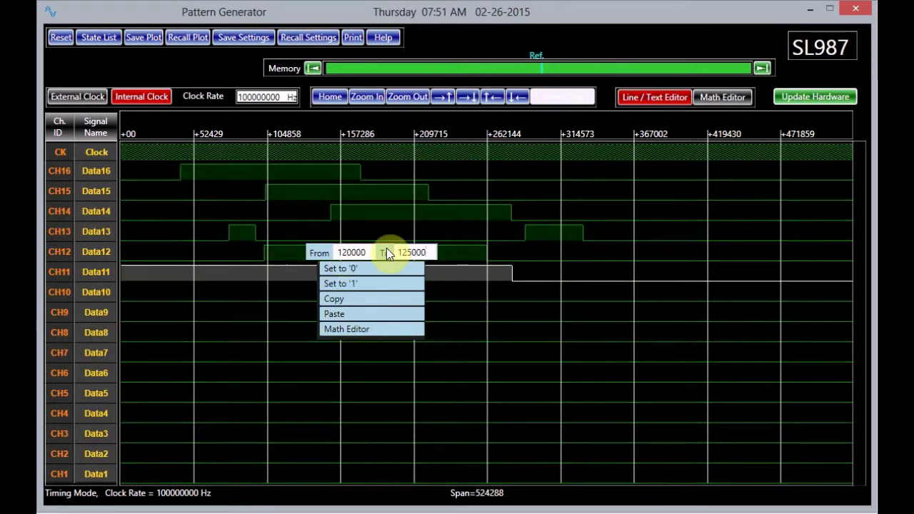
click(377, 267)
- Copy the repeating Data10 pulse pattern from sample 0 to 50000
right_click(172, 293)
text(00)
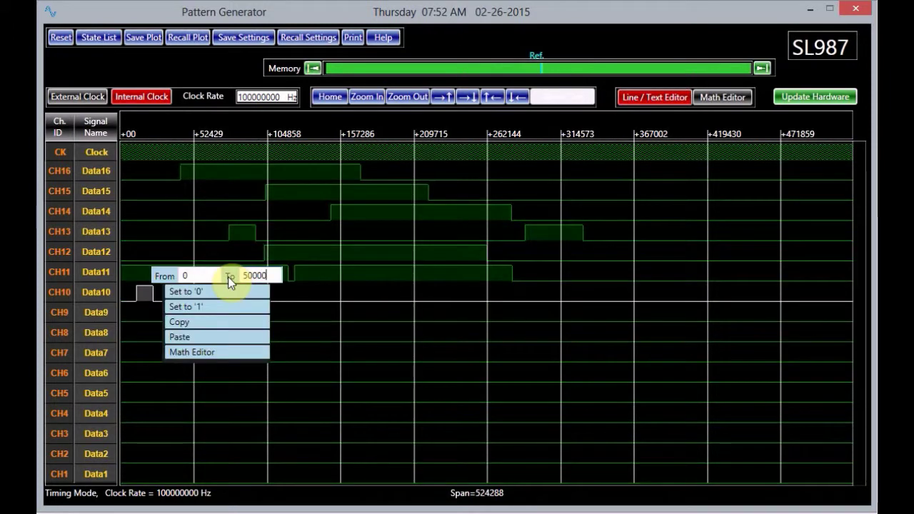
click(204, 320)
right_click(179, 291)
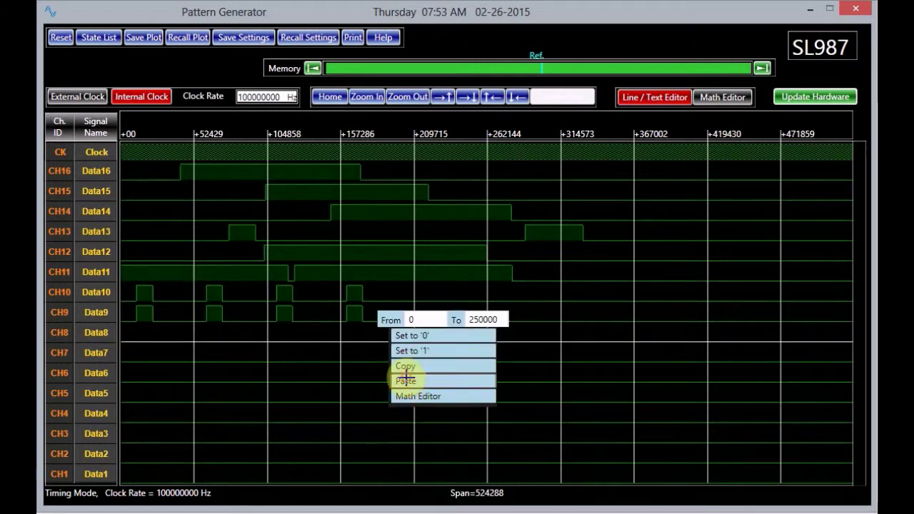
click(406, 366)
- Paste the pulse pattern onto Data7 and extend its range end further along the timeline
right_click(404, 359)
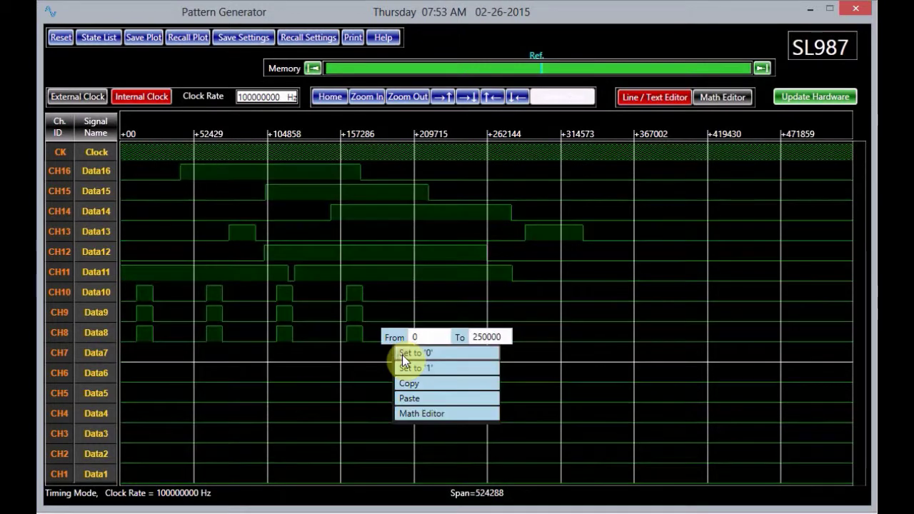
click(411, 397)
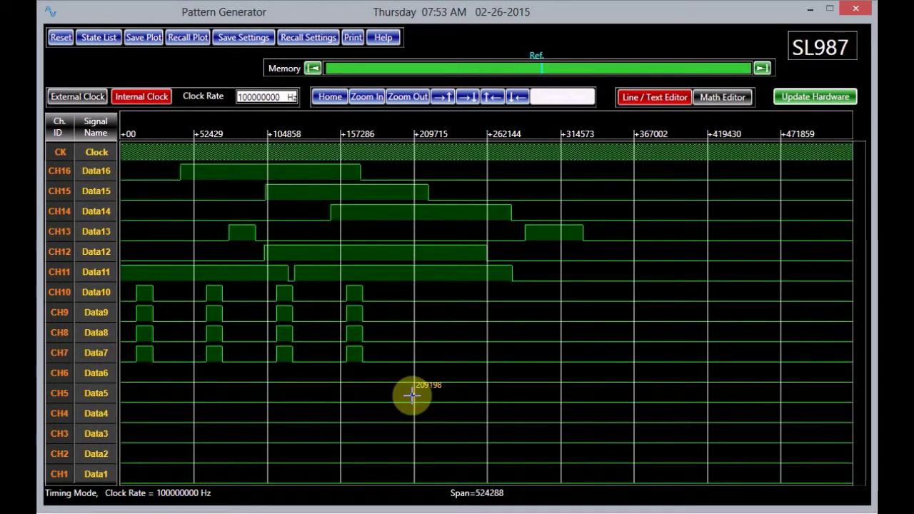
right_click(413, 389)
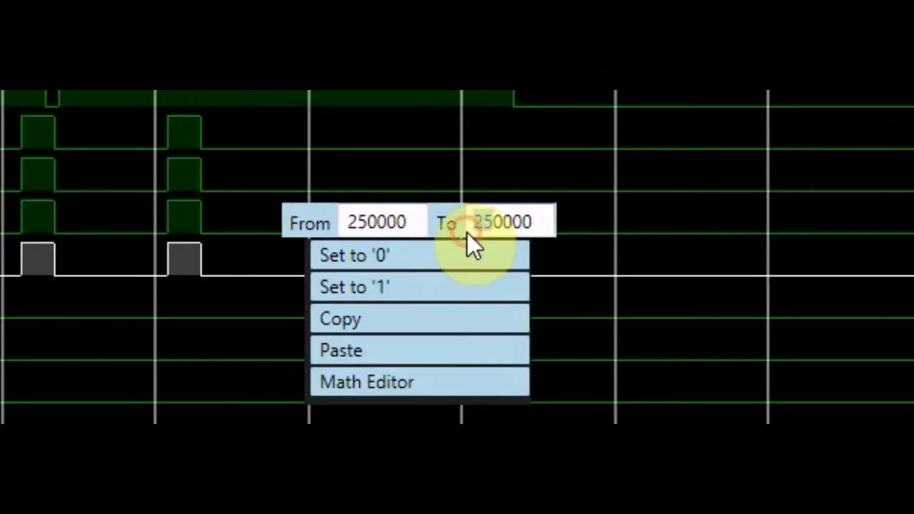
click(467, 232)
key(Delete)
text(0)
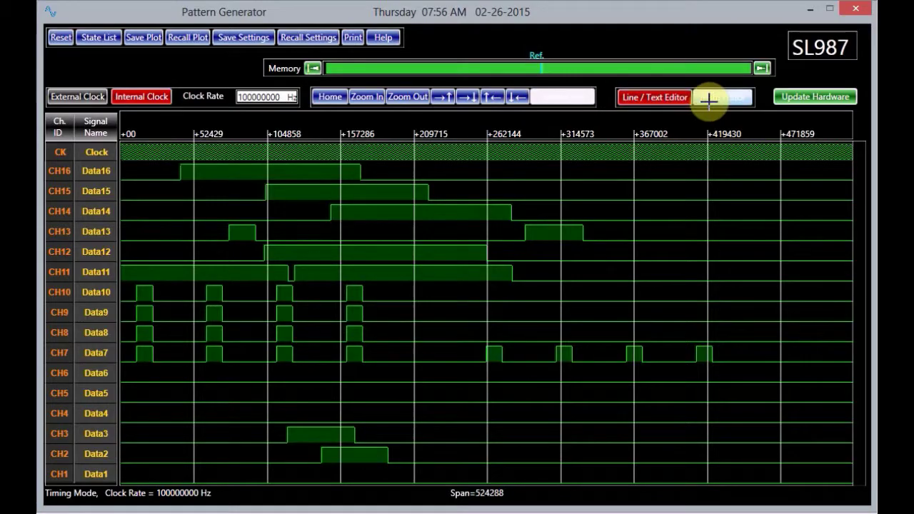
click(721, 98)
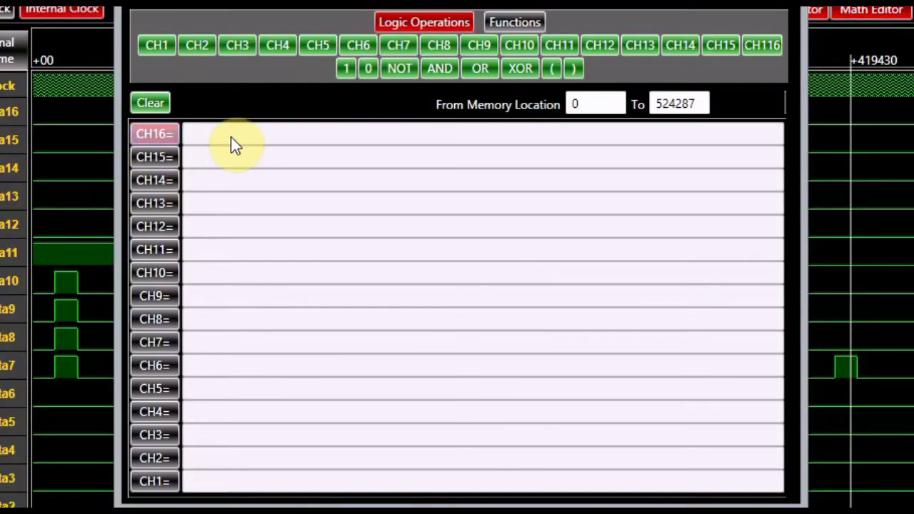
- Write the formulas CH16=CH15 and CH14=CH10 || (CH13 ^ CH14), and set CH1 from CH2 over 10000–20000
click(620, 122)
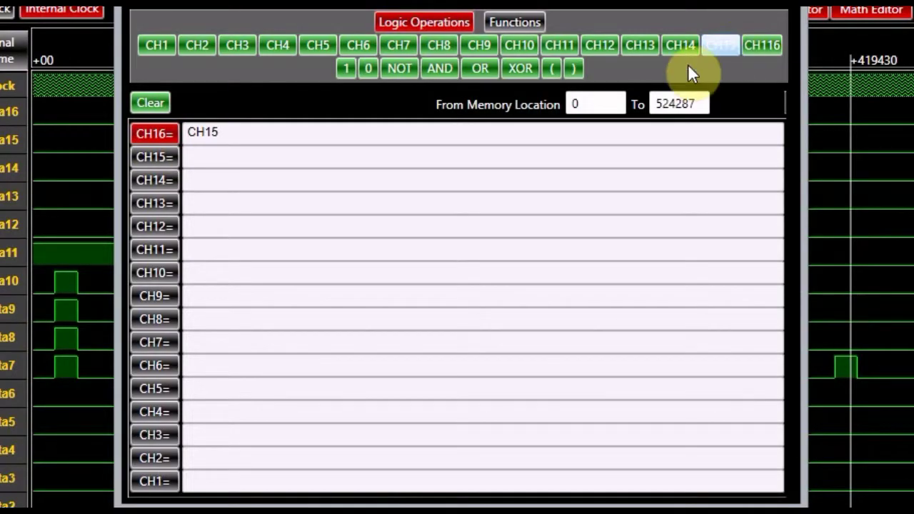
click(158, 181)
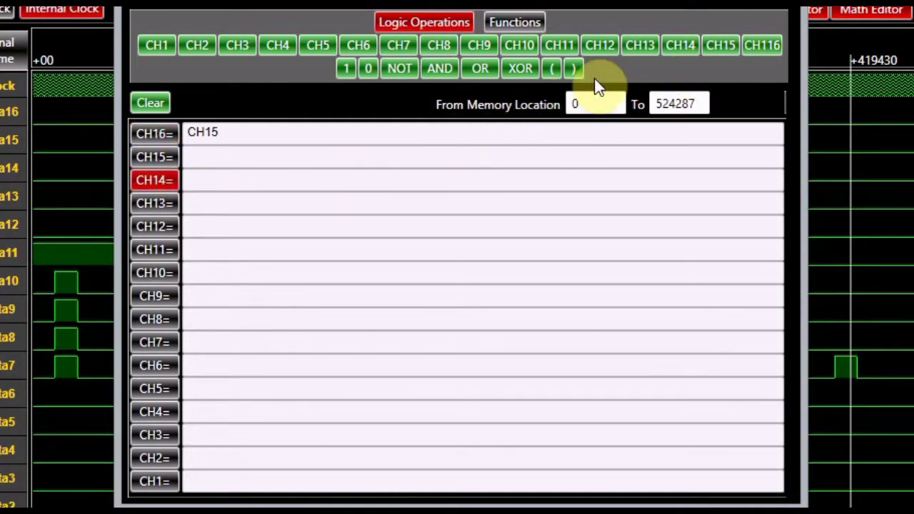
click(517, 44)
click(481, 69)
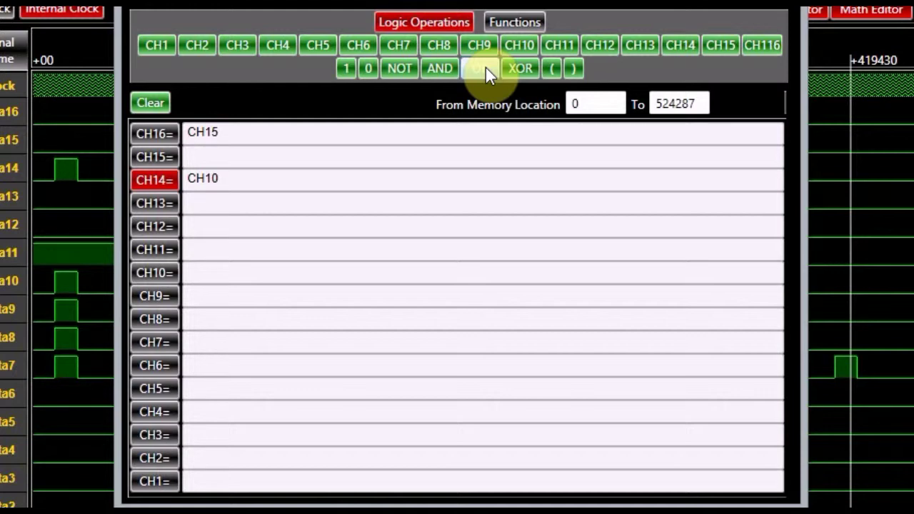
click(482, 68)
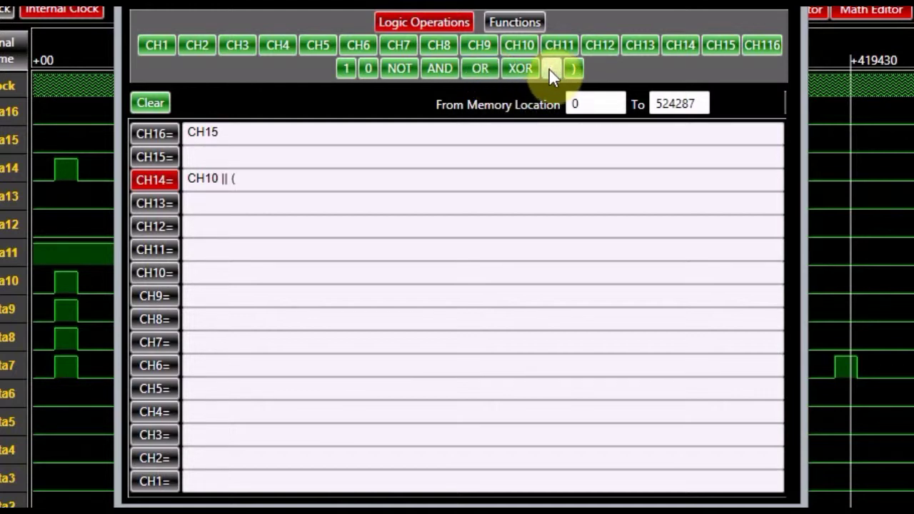
click(638, 44)
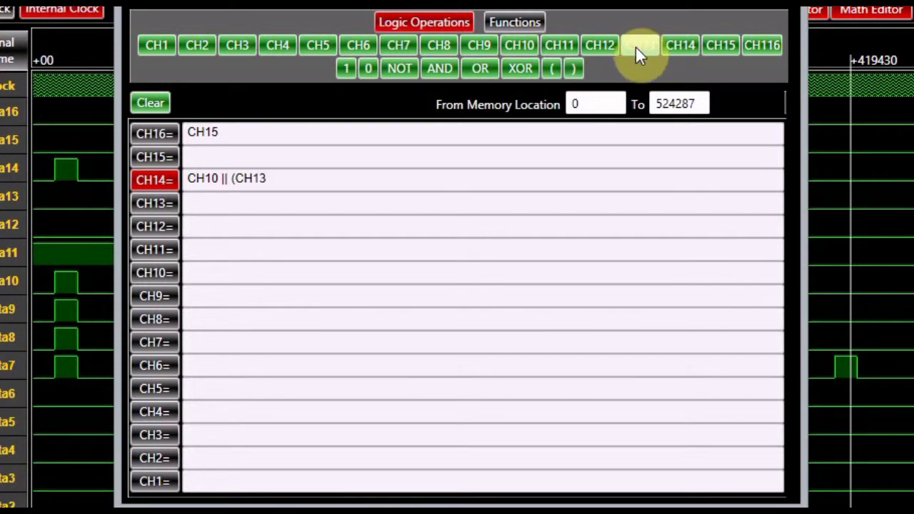
click(519, 70)
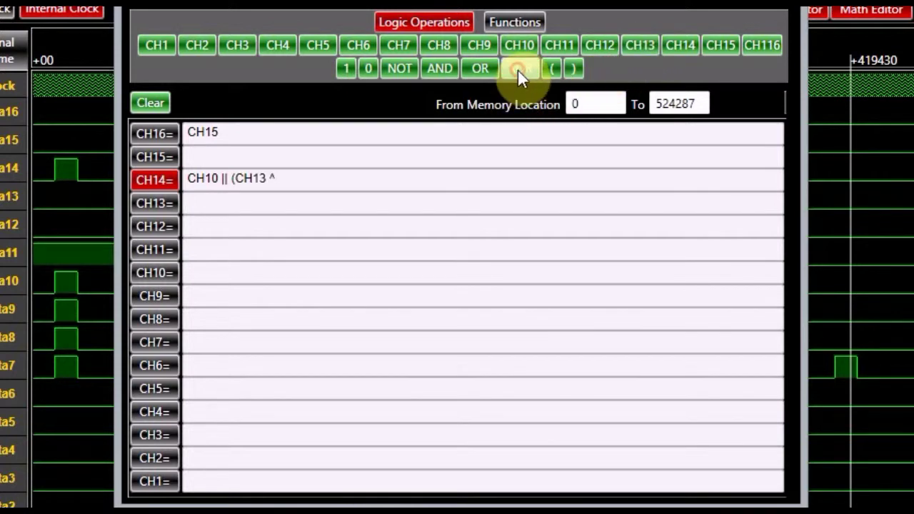
click(674, 44)
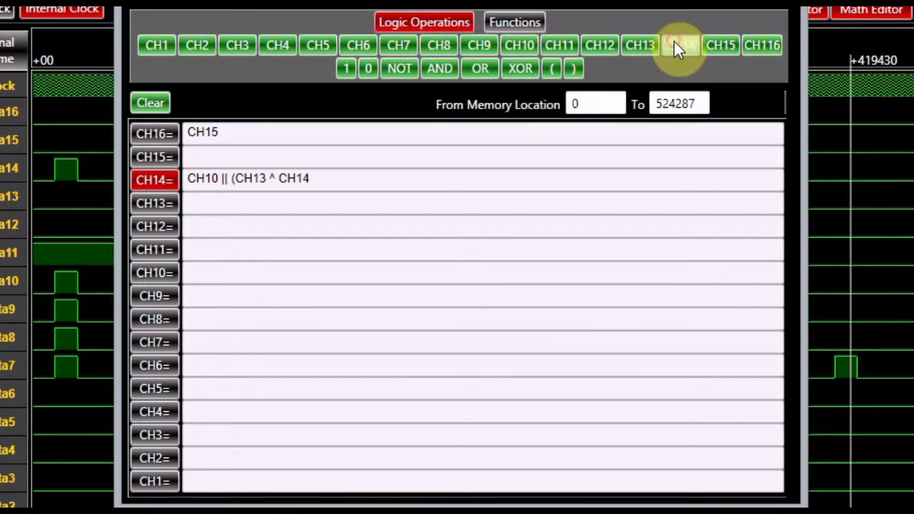
click(573, 68)
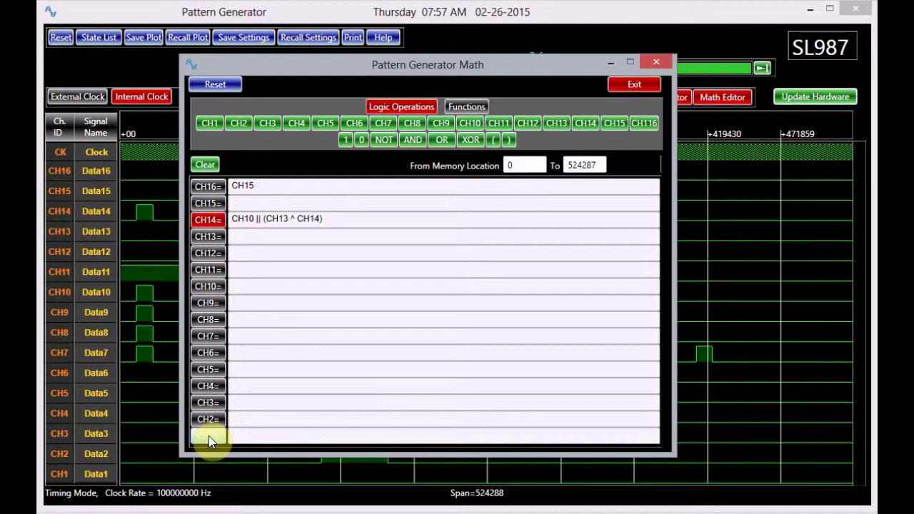
click(209, 437)
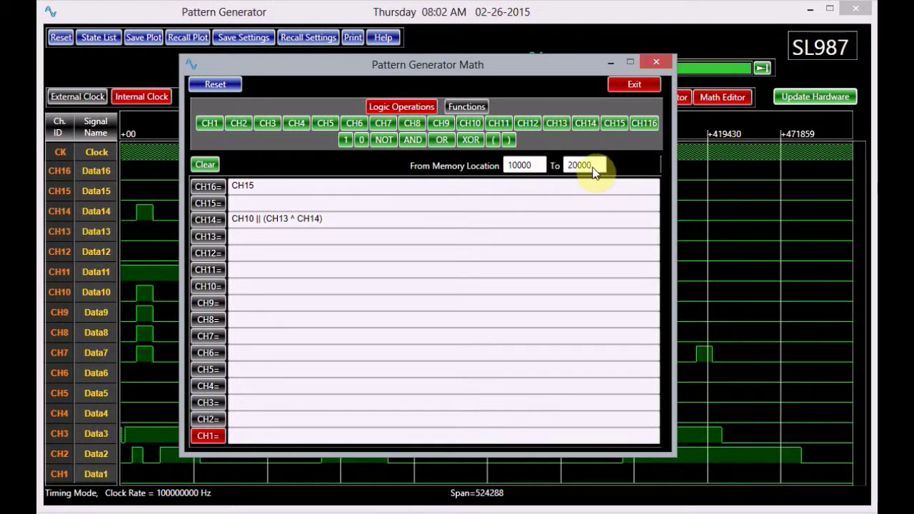
click(241, 125)
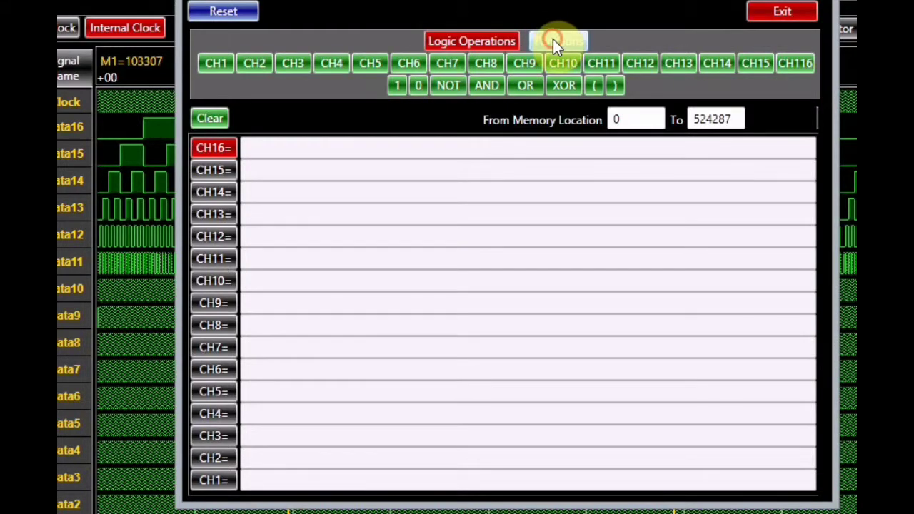
- Choose a Sine function with a period of 100000
click(552, 39)
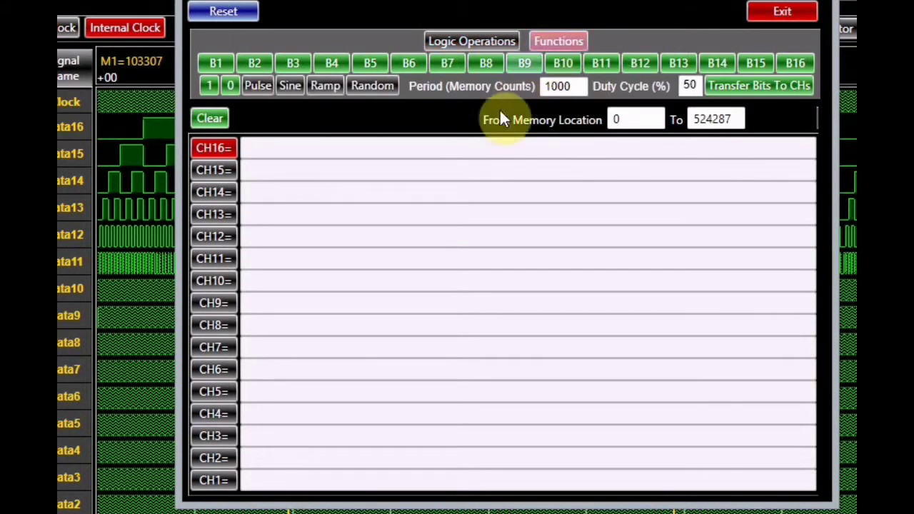
click(570, 63)
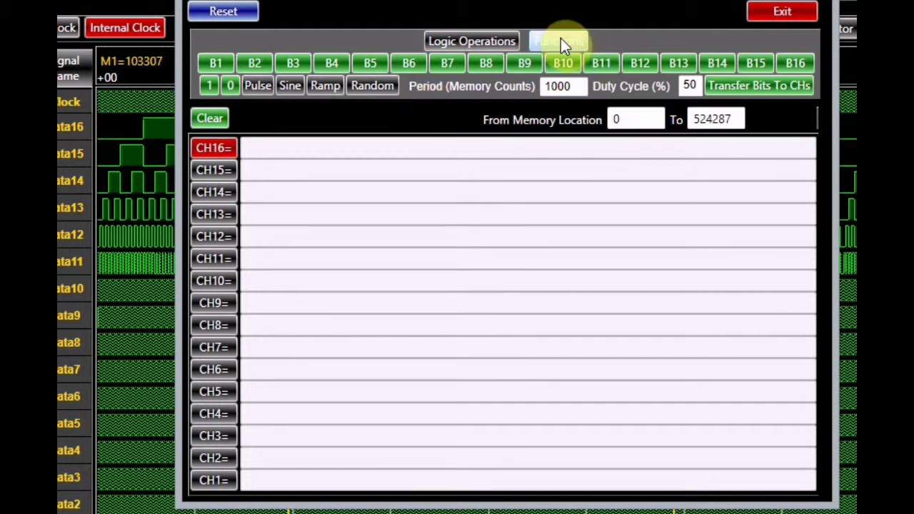
click(559, 40)
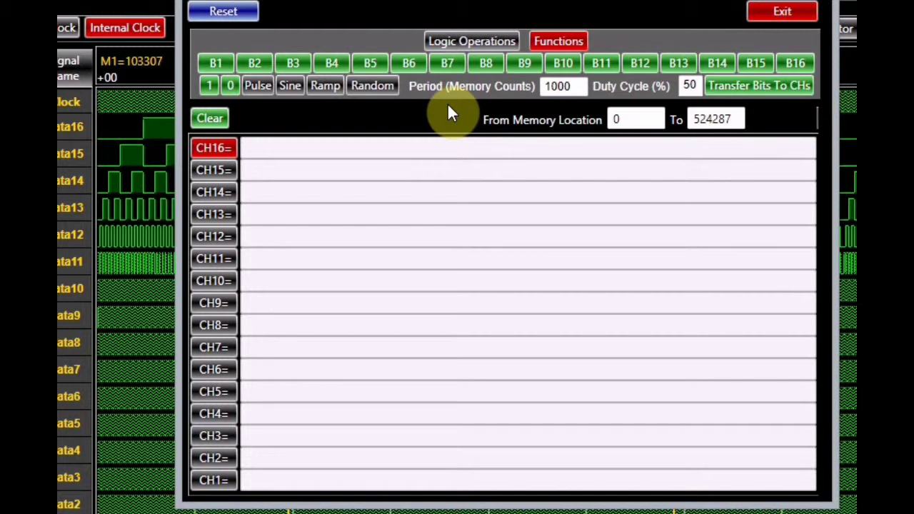
click(291, 85)
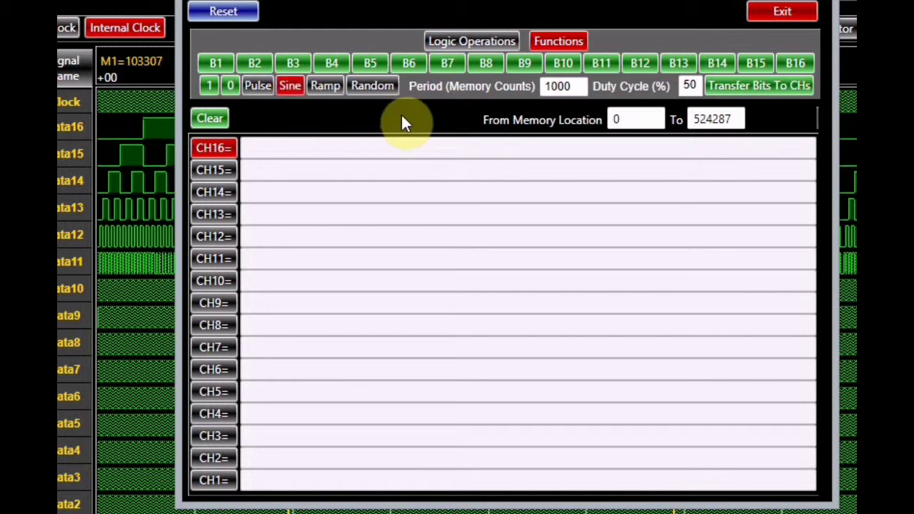
drag(577, 87, 530, 89)
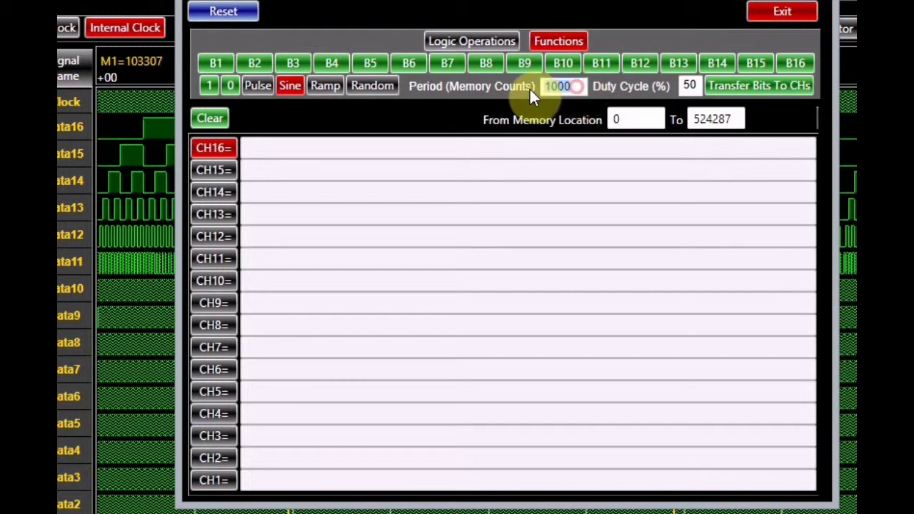
text(1)
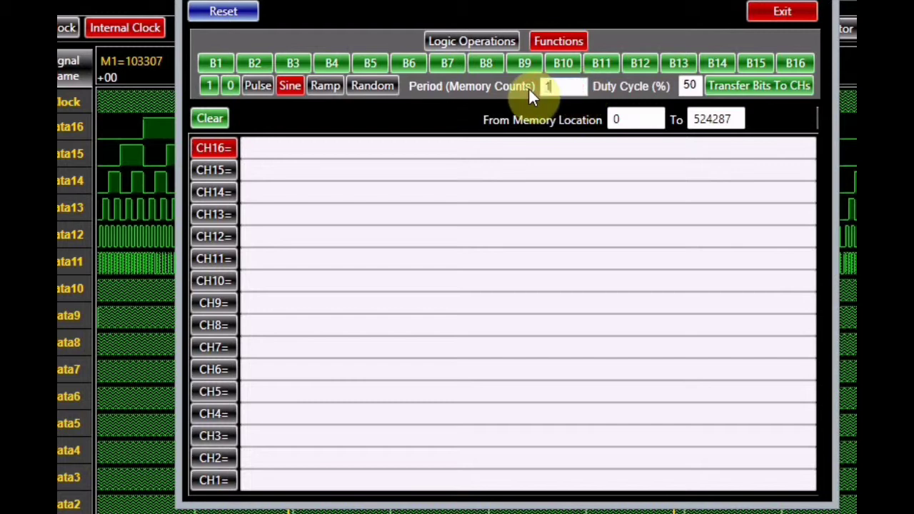
text(00000)
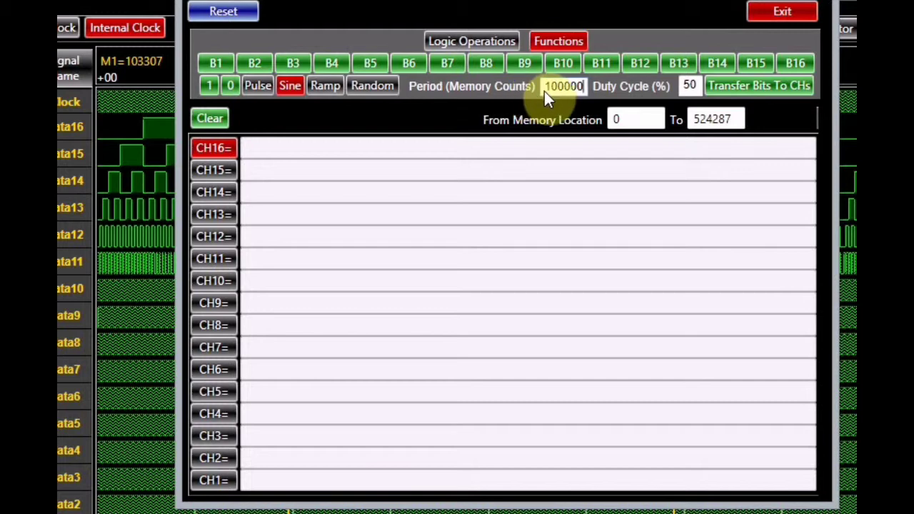
- Assign sine bits B16, B15 and B14, transfer all bits to the channels, then reset and exit
click(803, 63)
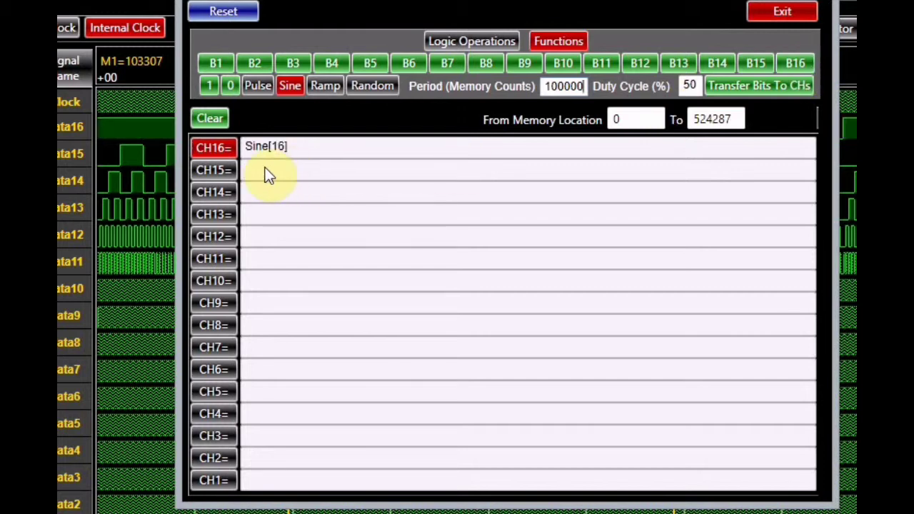
click(224, 171)
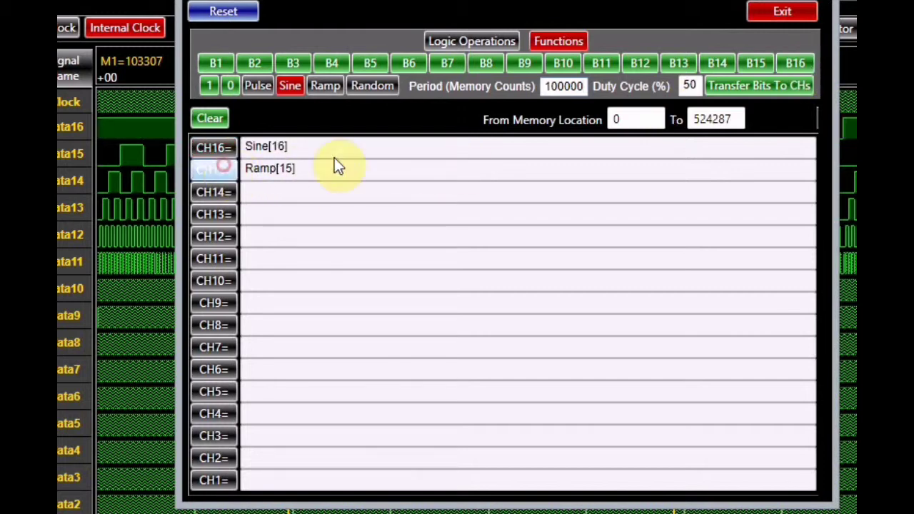
click(755, 63)
click(214, 192)
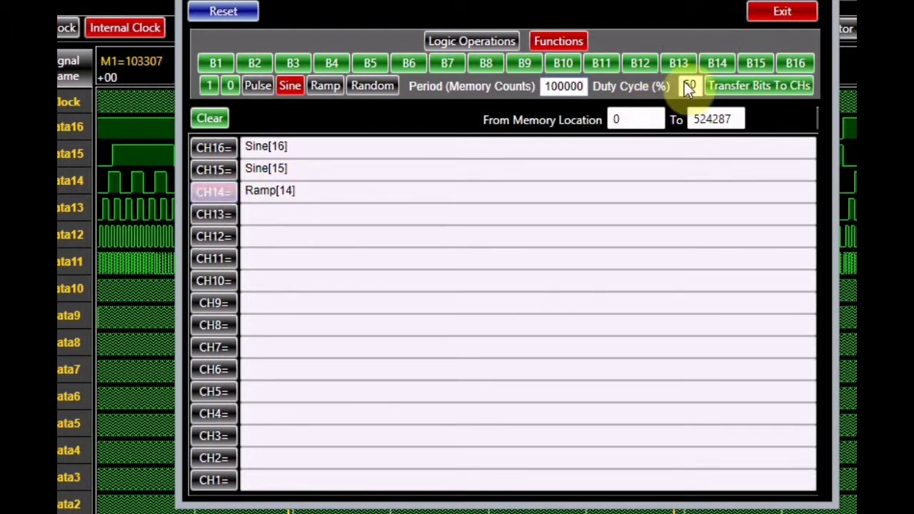
click(710, 60)
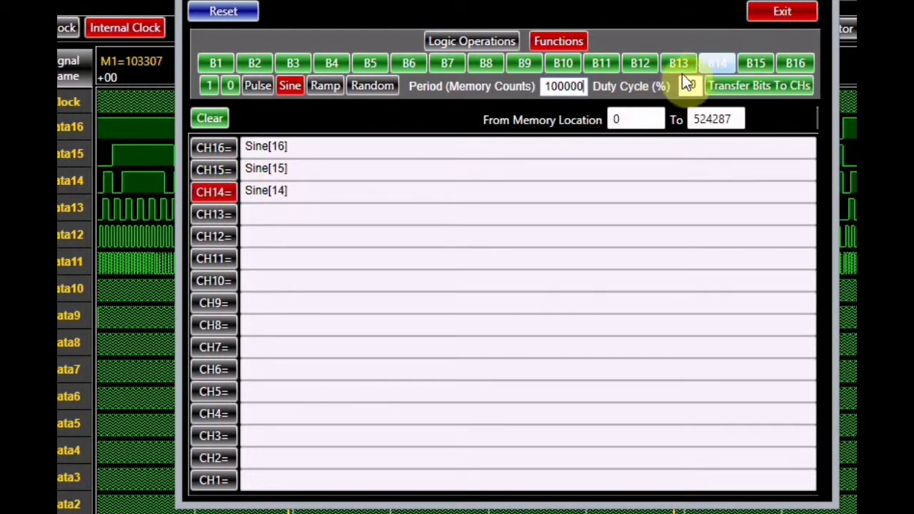
click(761, 86)
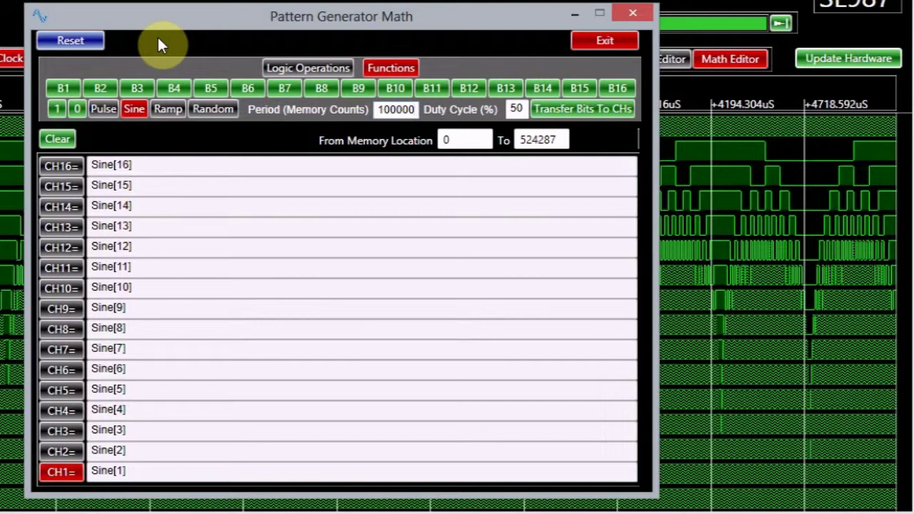
click(74, 38)
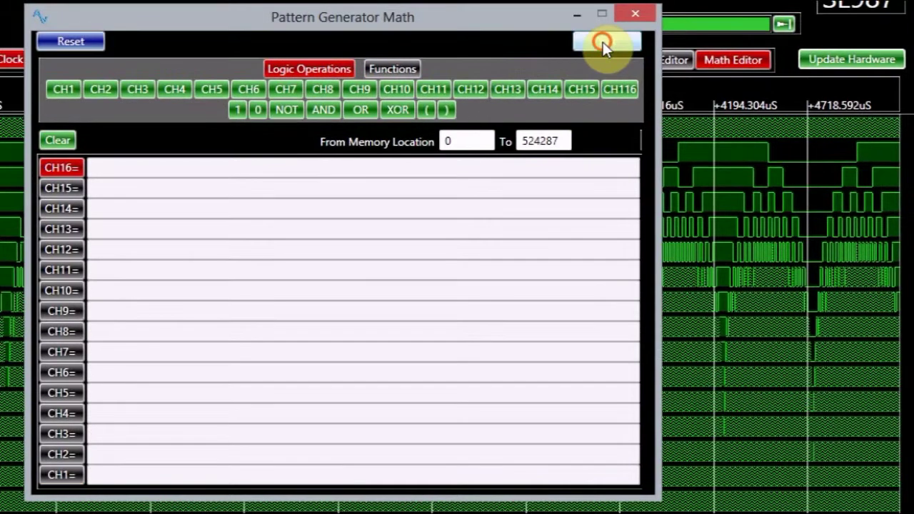
click(603, 41)
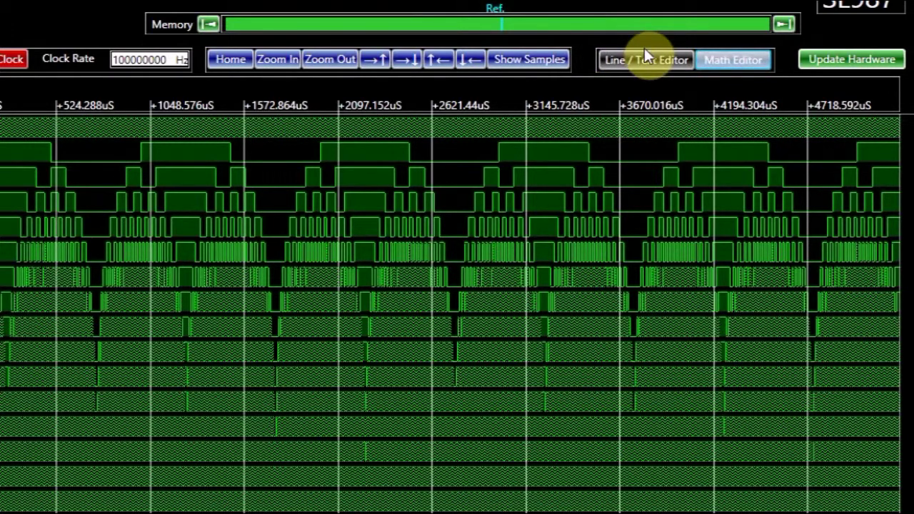
- Send the pattern to the hardware and display the SineWave group in Analog format
click(822, 58)
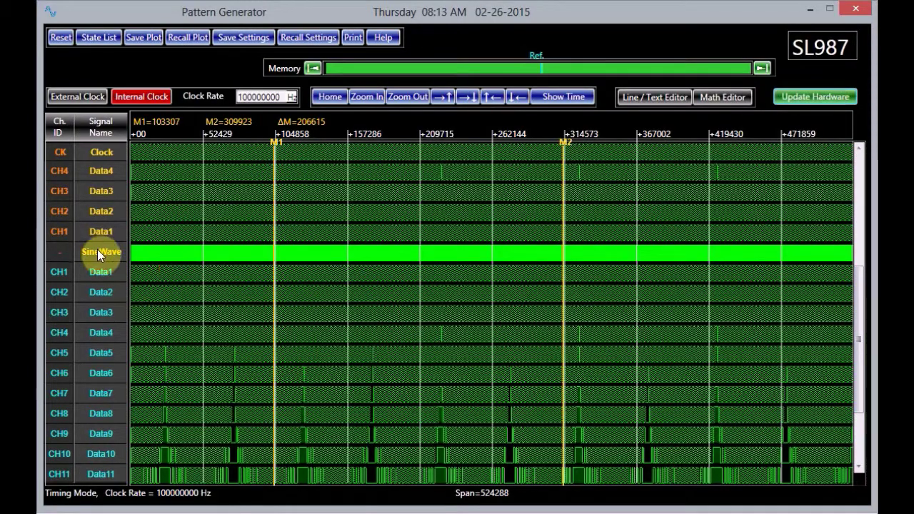
right_click(98, 252)
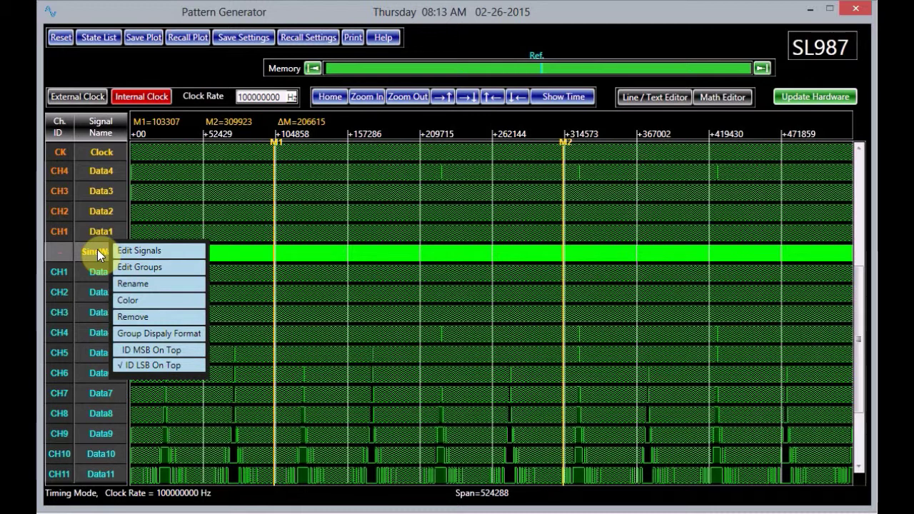
click(128, 333)
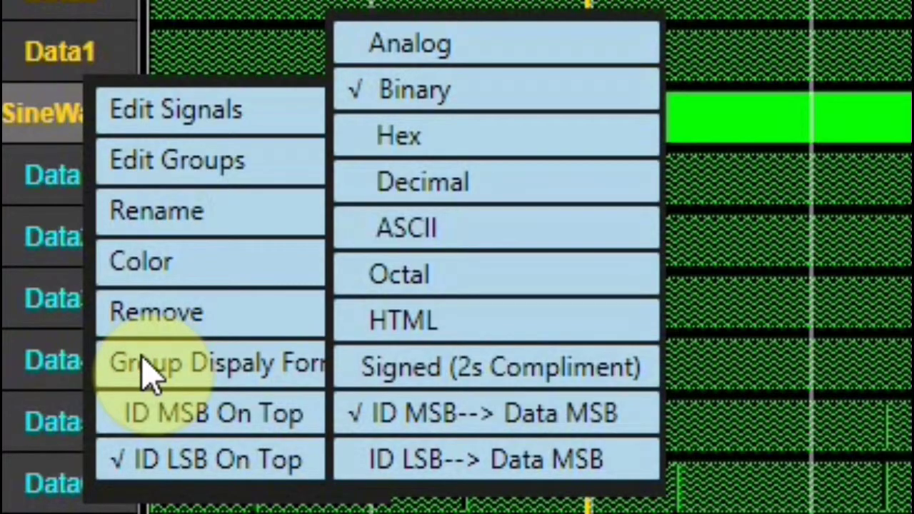
click(353, 51)
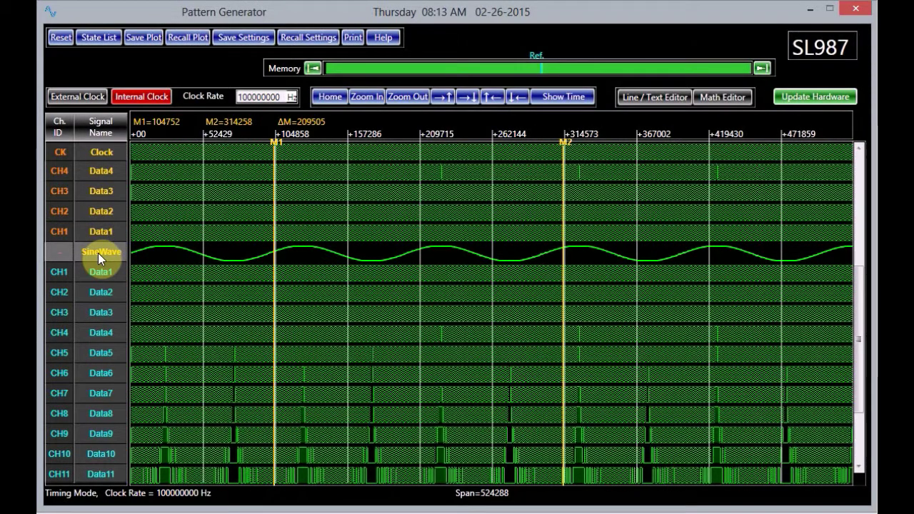
- Keep the least significant bit on top and make the SineWave row much taller
right_click(54, 116)
click(124, 354)
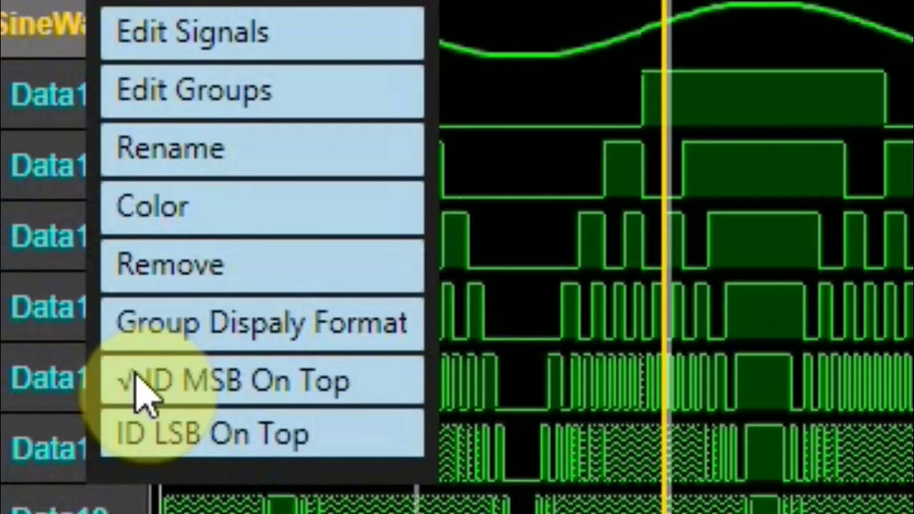
click(119, 443)
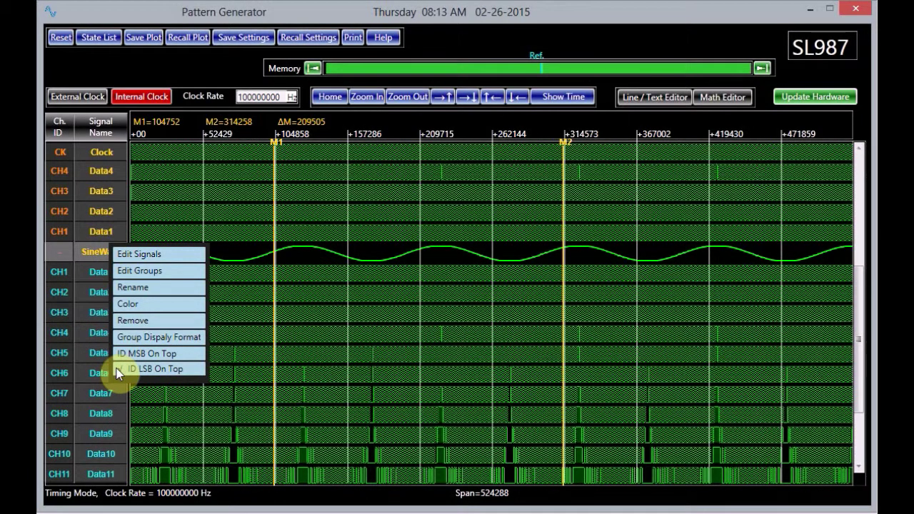
key(Escape)
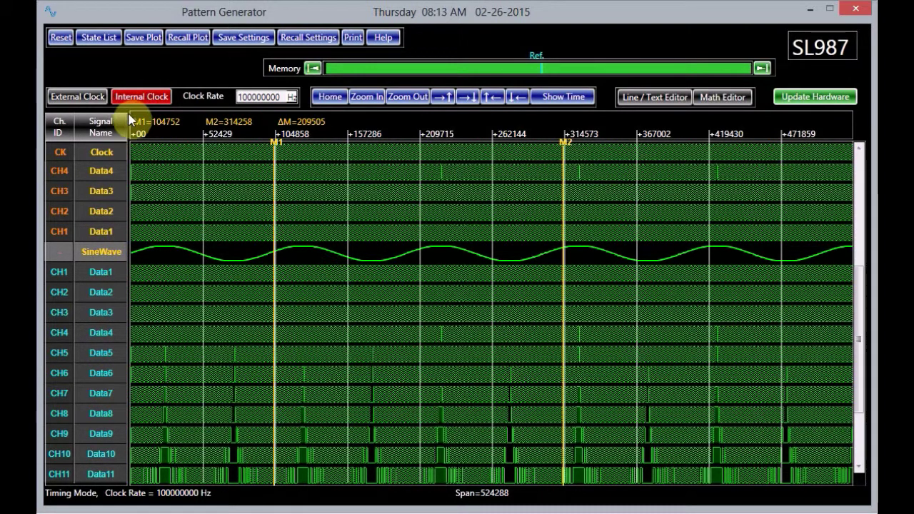
drag(101, 261, 103, 367)
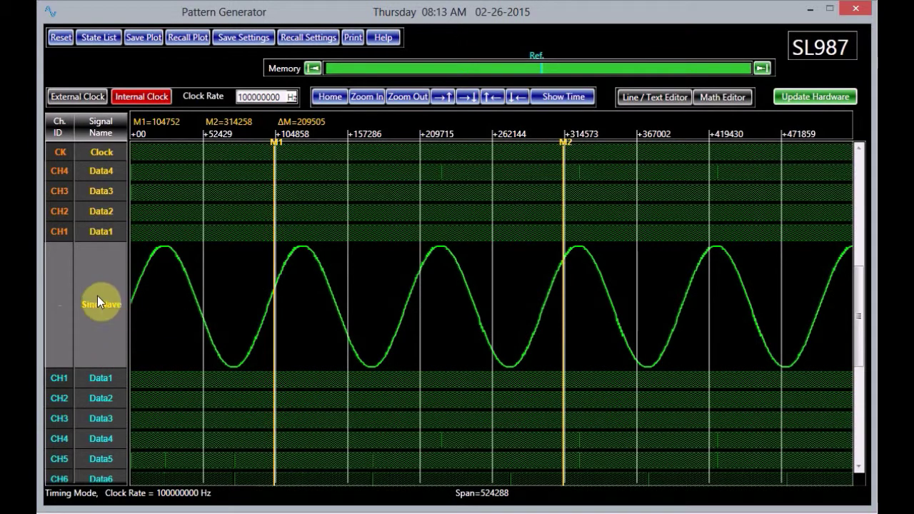
- Colour the SineWave group red and bring markers M1 and M2 closer together
right_click(99, 289)
click(124, 338)
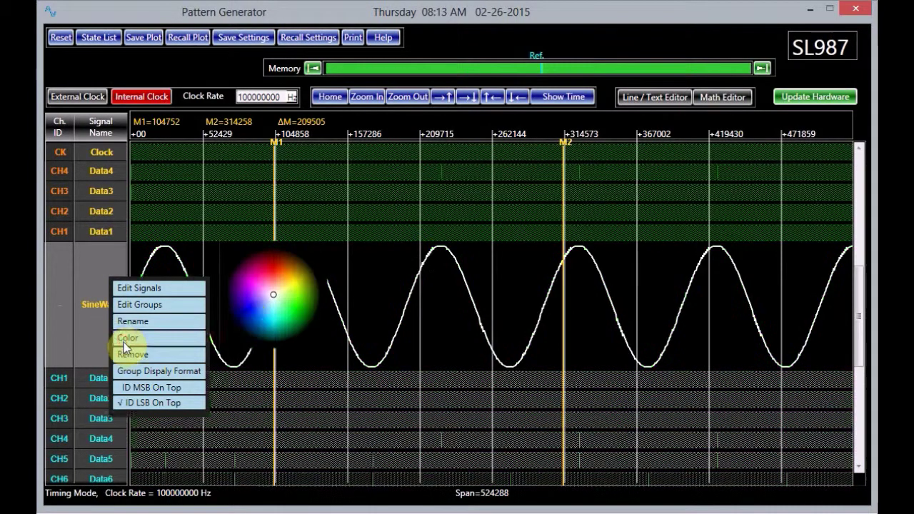
click(274, 275)
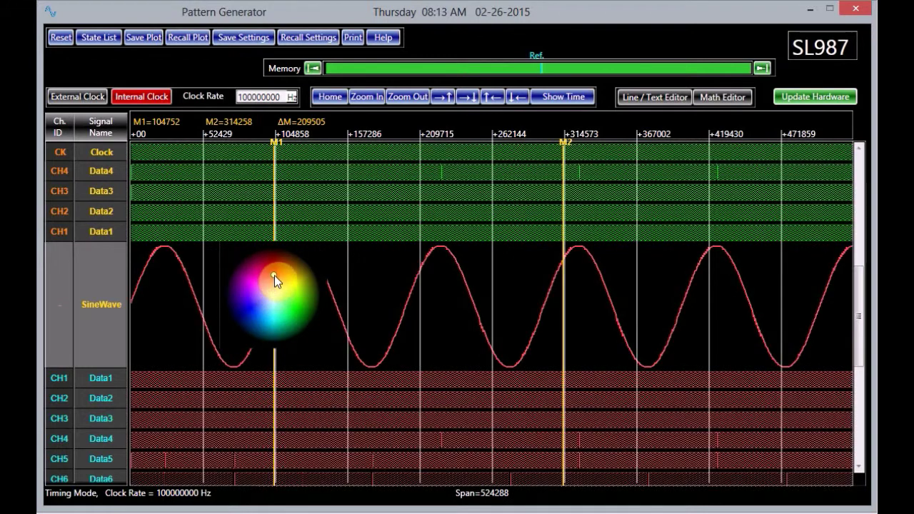
drag(274, 198, 301, 205)
drag(565, 208, 439, 236)
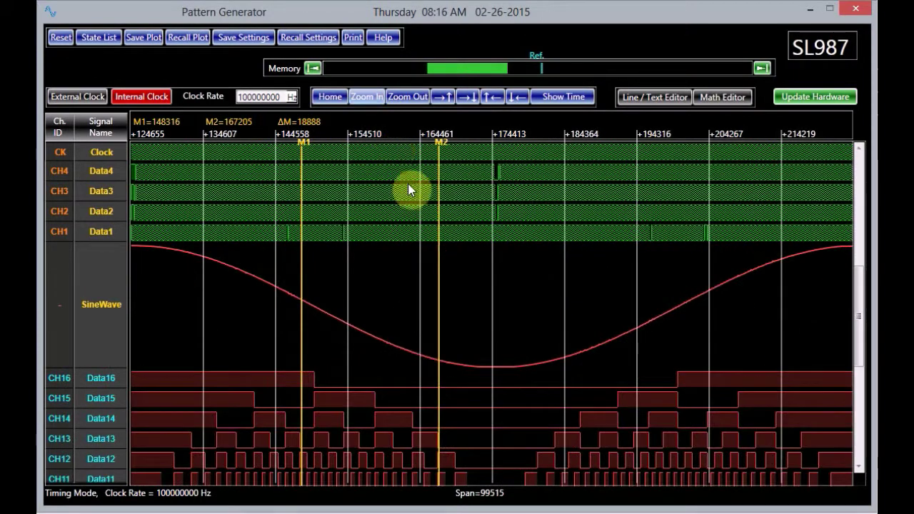
- Place M1 at 329414 and M2 at 334852 (ΔM=5438), then pan to later samples
mouse_move(442, 250)
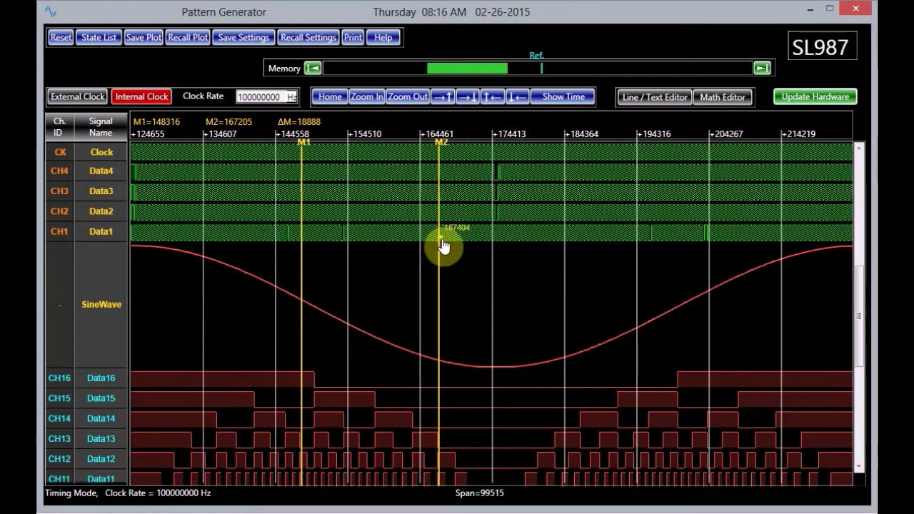
mouse_move(439, 264)
mouse_down()
mouse_move(427, 265)
mouse_move(476, 272)
mouse_move(424, 282)
mouse_move(472, 279)
mouse_up()
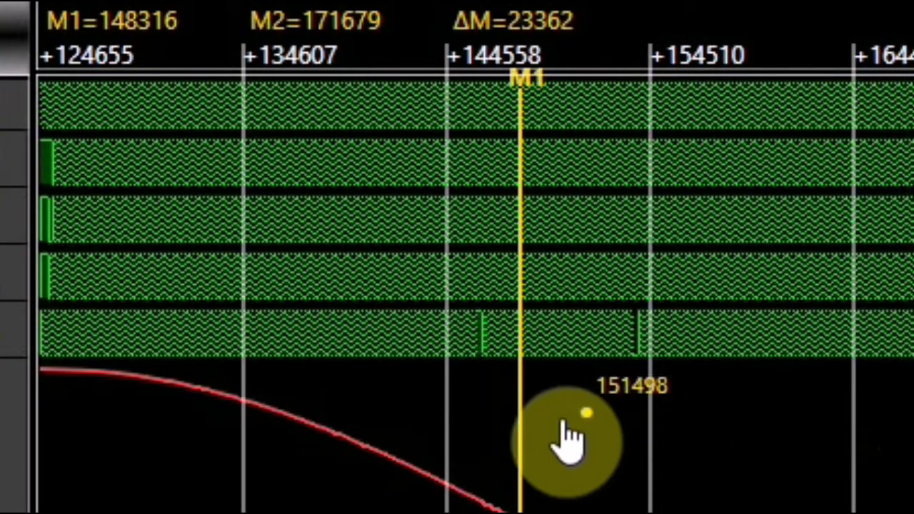
drag(302, 274, 304, 274)
mouse_move(569, 446)
mouse_down()
mouse_move(612, 453)
mouse_move(507, 469)
mouse_move(467, 489)
mouse_move(465, 481)
mouse_move(527, 485)
mouse_up()
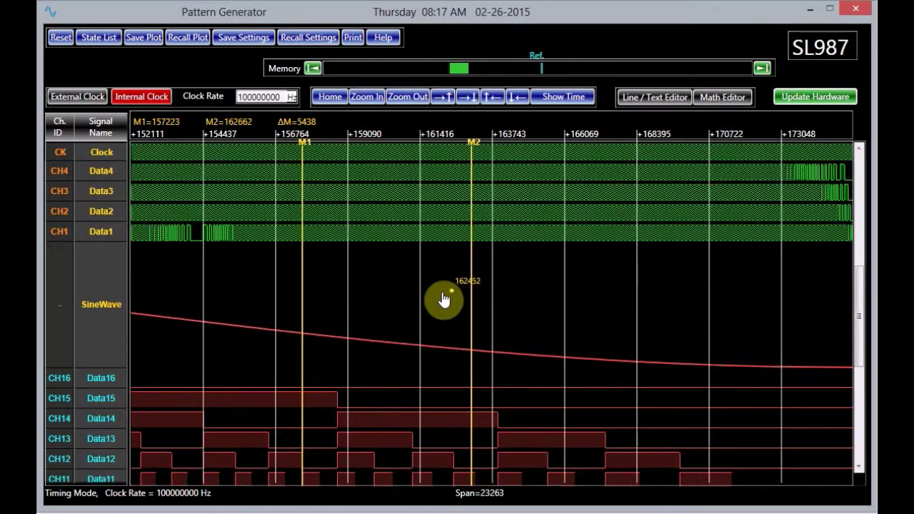
drag(443, 298, 179, 290)
drag(758, 314, 208, 304)
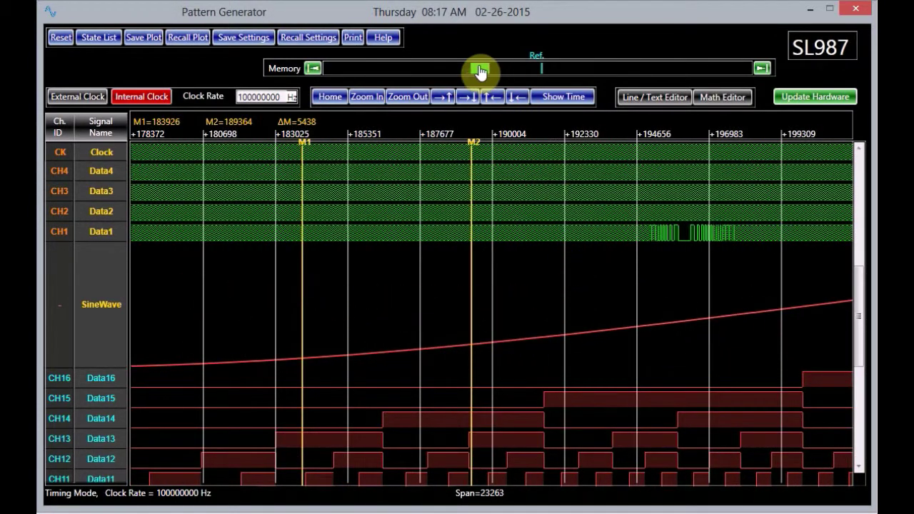
drag(480, 72, 598, 78)
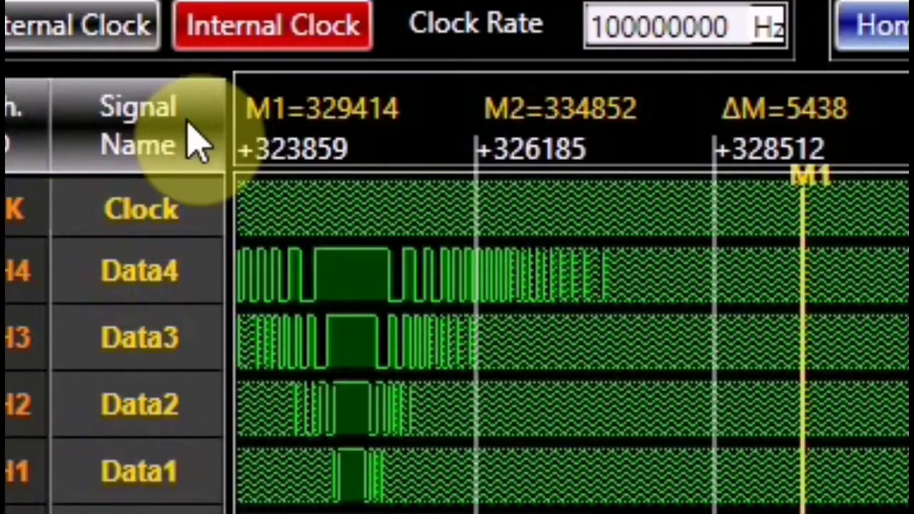
right_click(117, 126)
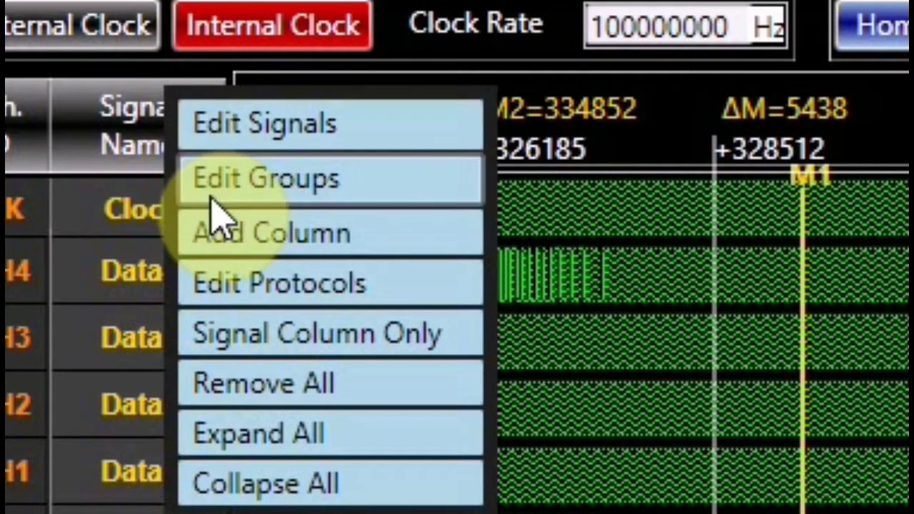
- Add Value At Marker 2 and Value At Reference columns to the signal list
click(220, 231)
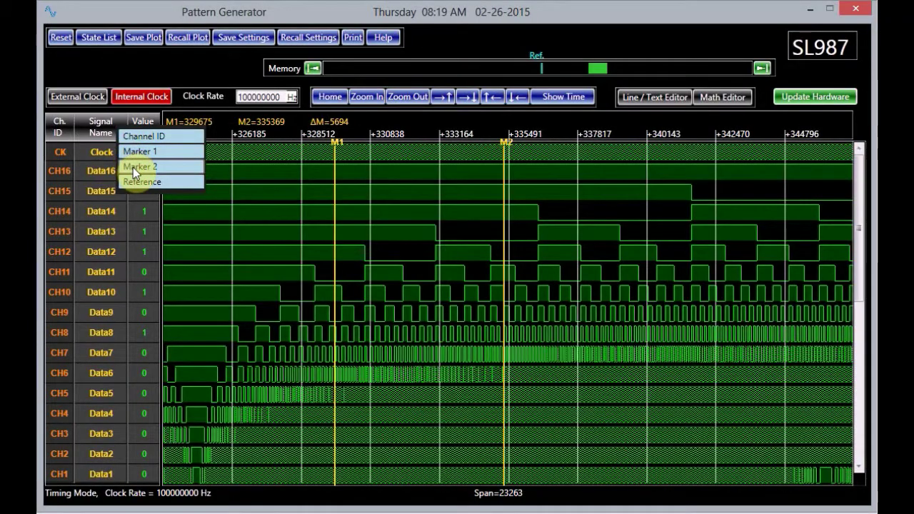
click(133, 167)
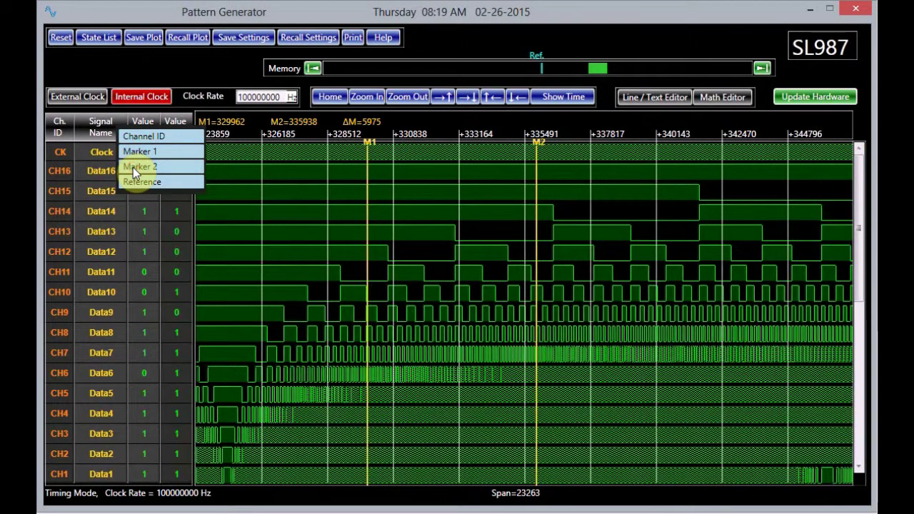
click(133, 182)
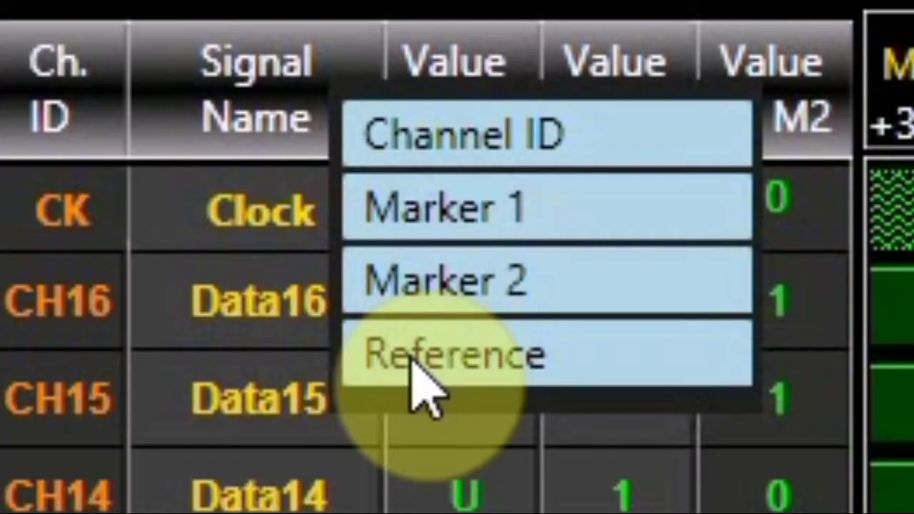
click(66, 127)
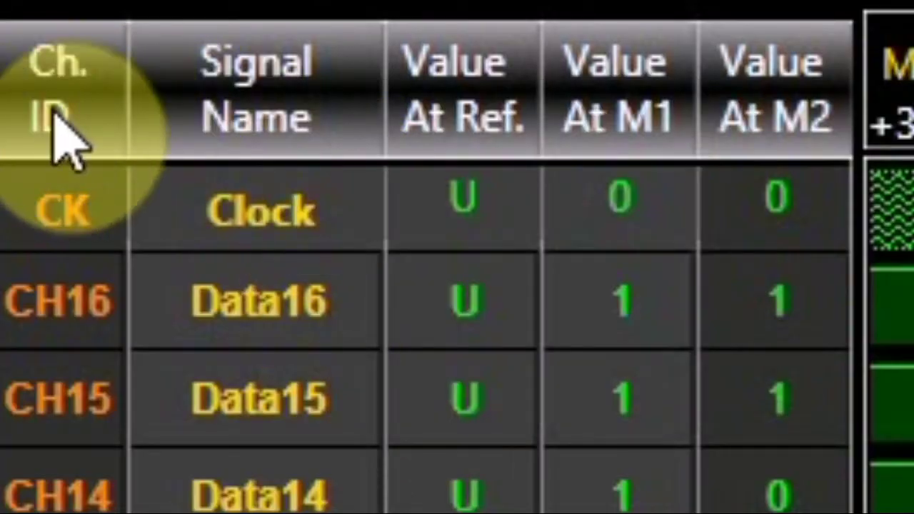
- Remove the Ch. ID, Value At Ref., Value At M1 and remaining marker columns
right_click(87, 117)
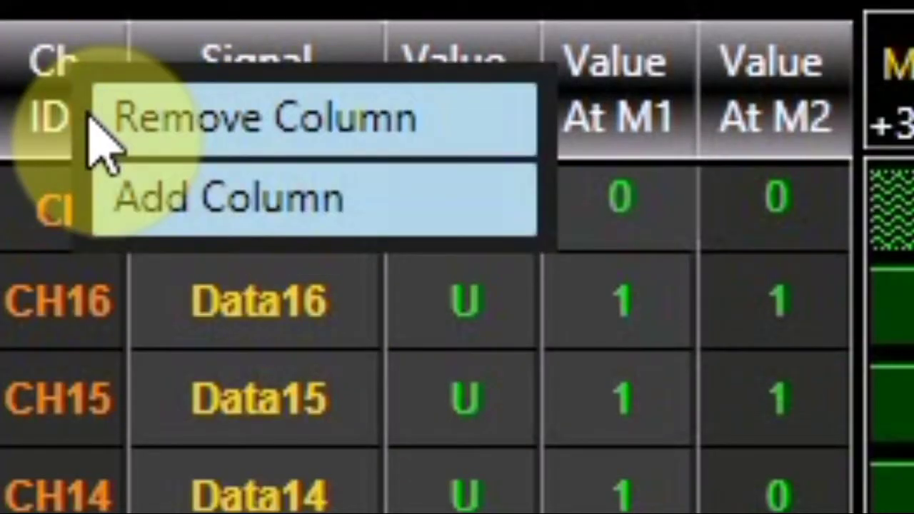
click(172, 123)
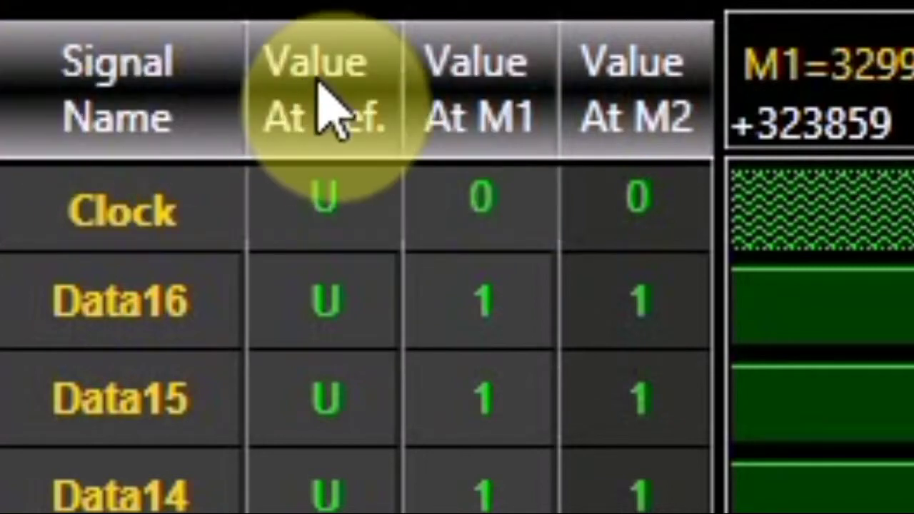
right_click(353, 75)
click(500, 93)
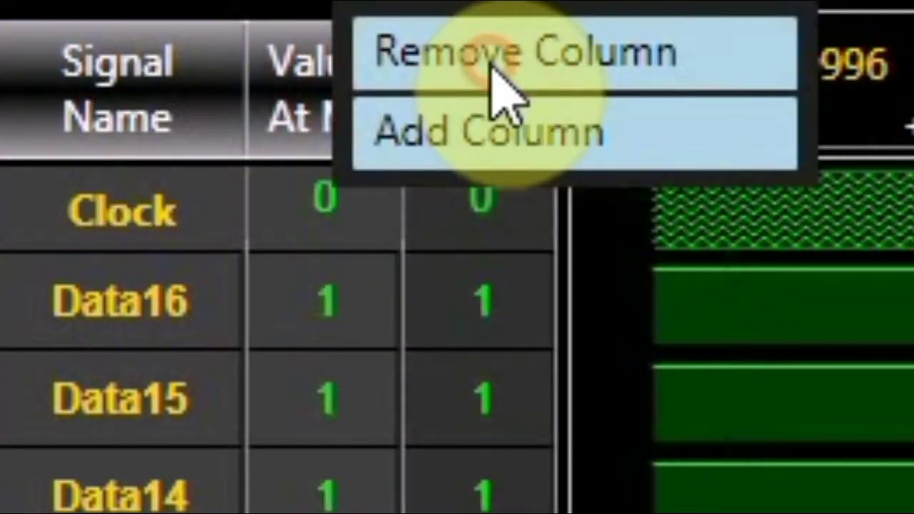
right_click(276, 114)
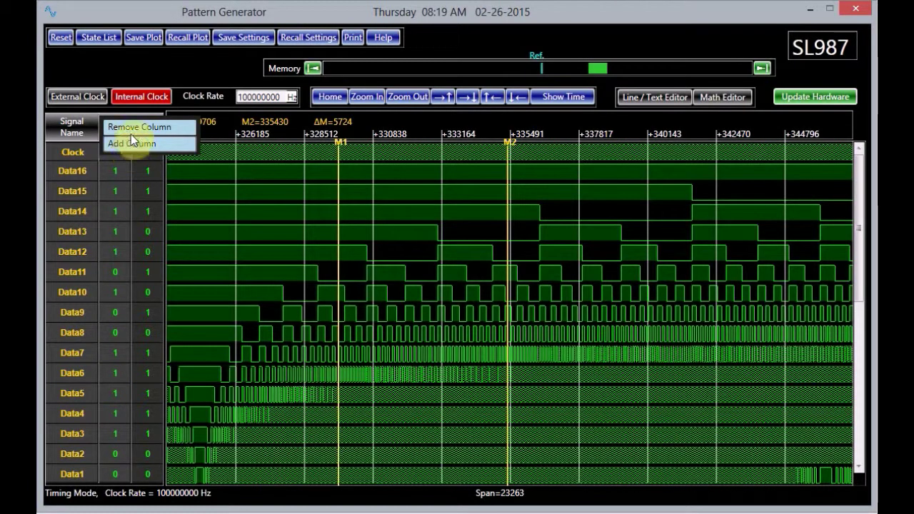
click(386, 97)
click(132, 128)
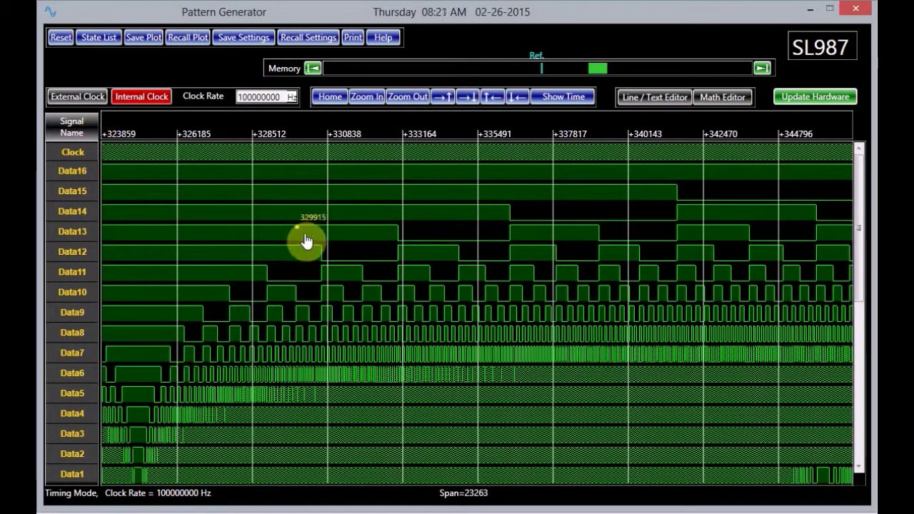
- Add markers 1 and 2 plus a reference marker, keep sample units, and centre on the reference
right_click(353, 248)
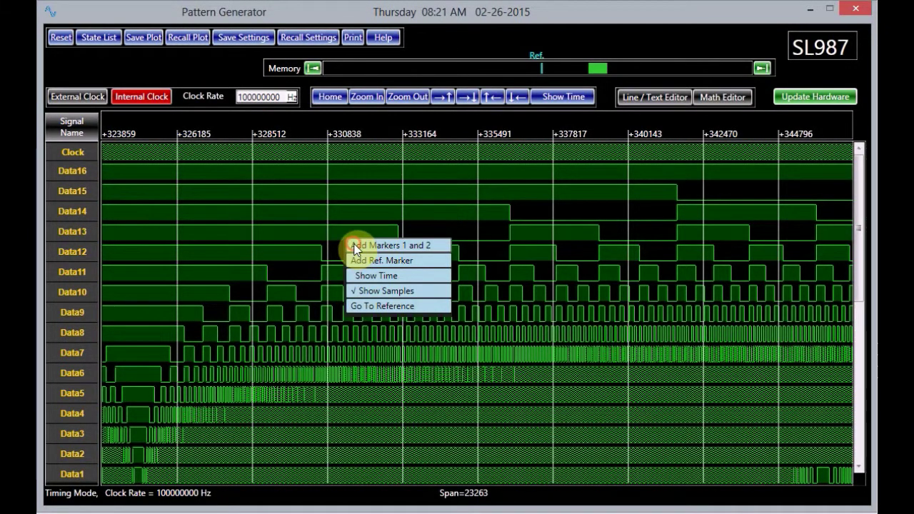
click(355, 249)
click(352, 260)
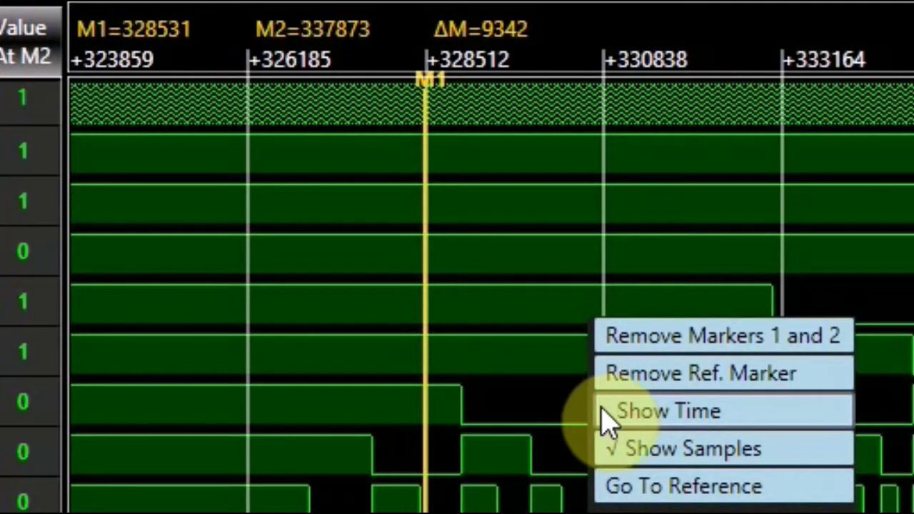
click(606, 419)
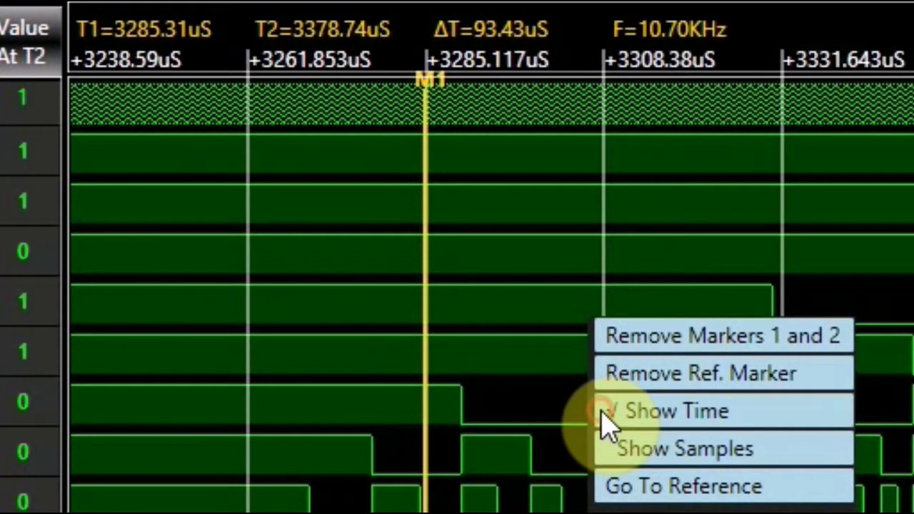
click(602, 449)
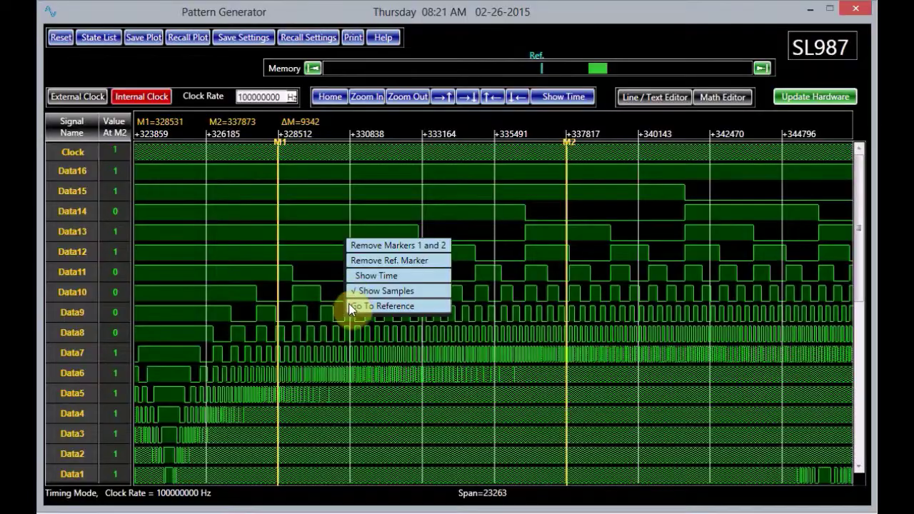
click(351, 307)
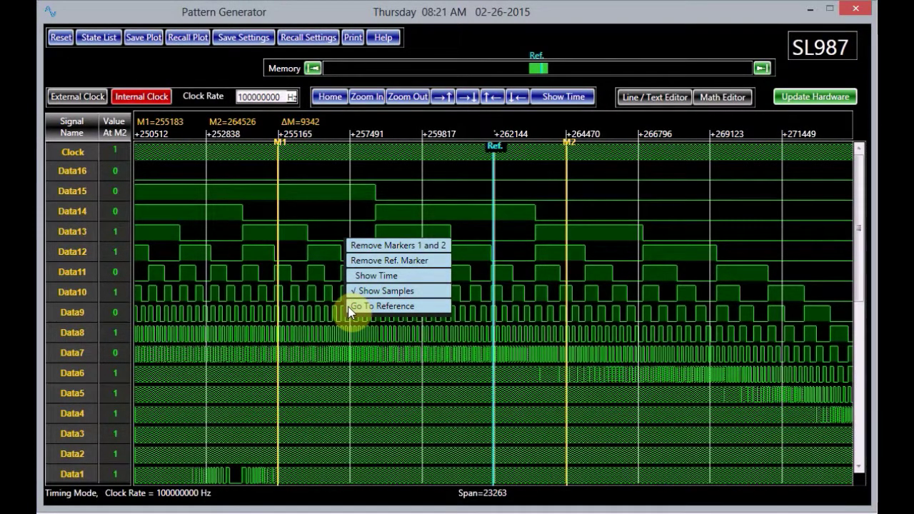
click(237, 68)
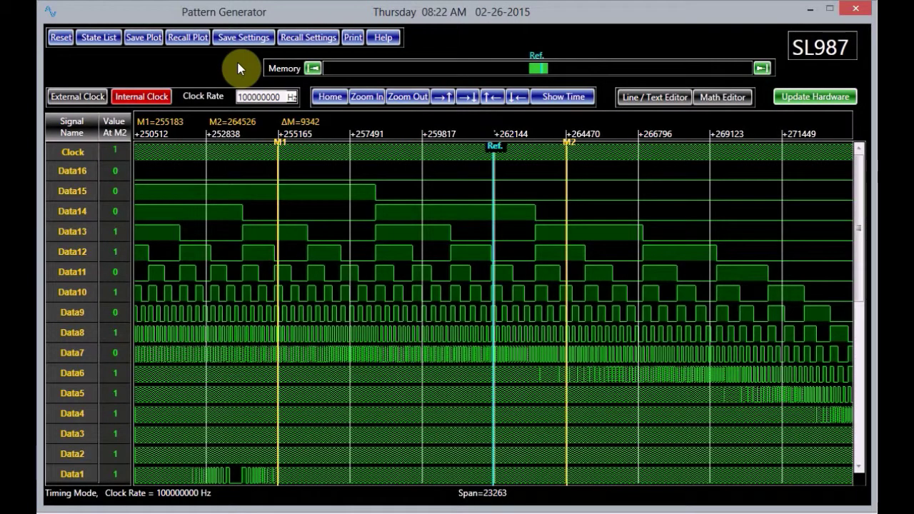
- Zoom the timeline in to a 2969-sample span
click(336, 99)
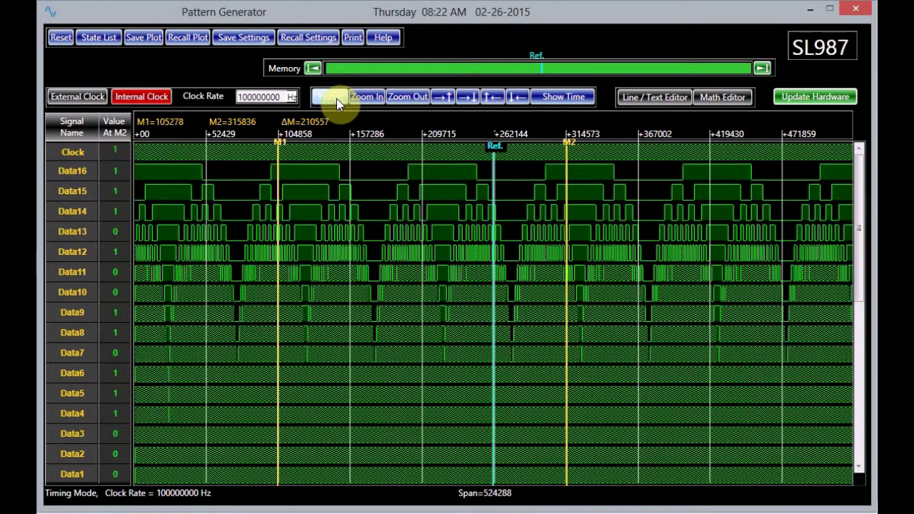
click(368, 97)
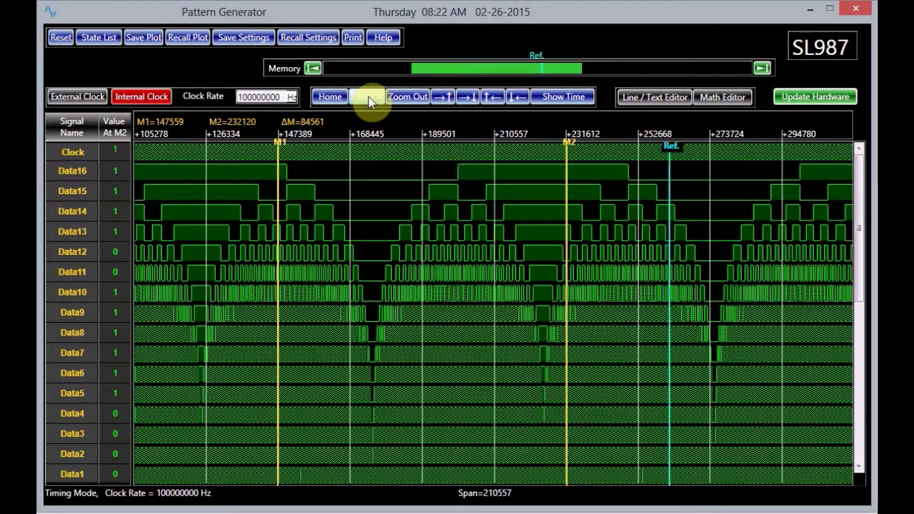
click(368, 99)
click(423, 98)
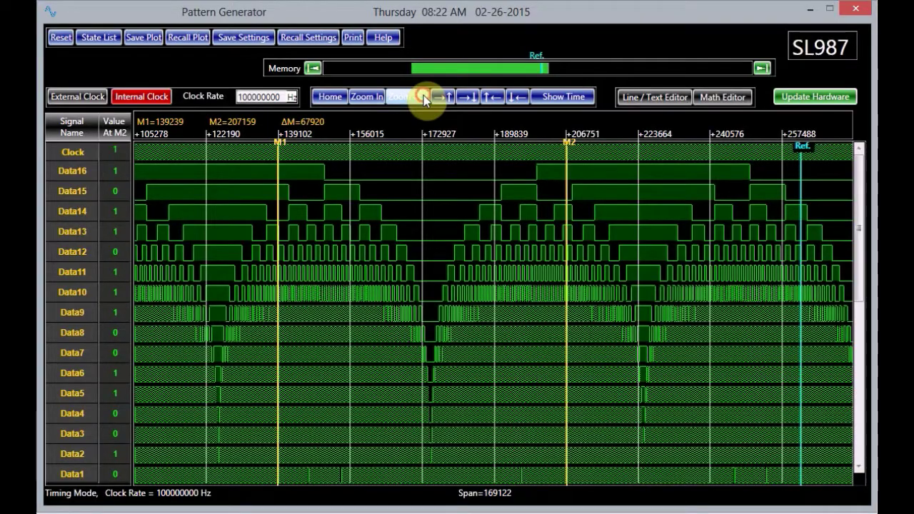
click(423, 98)
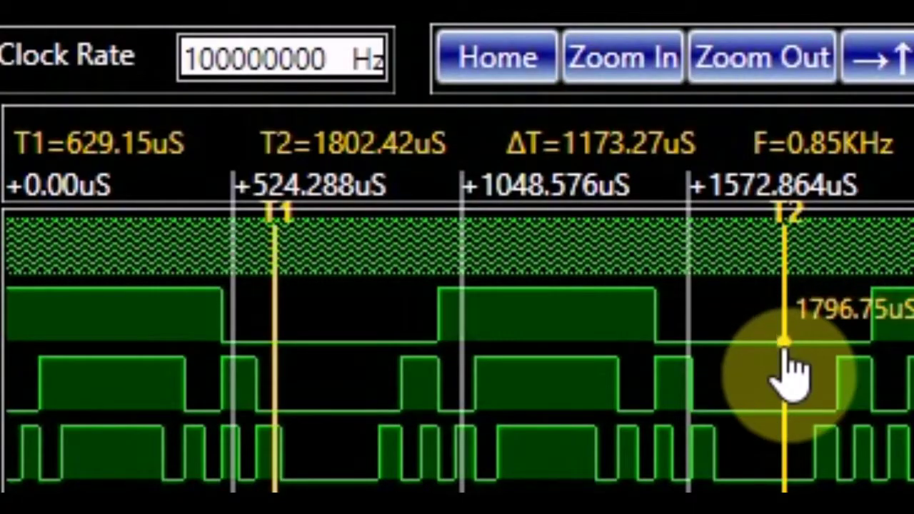
- Move markers M1 and M2 to 203629 and 203787, 157 samples apart
drag(786, 350, 727, 382)
click(275, 389)
drag(276, 400, 306, 420)
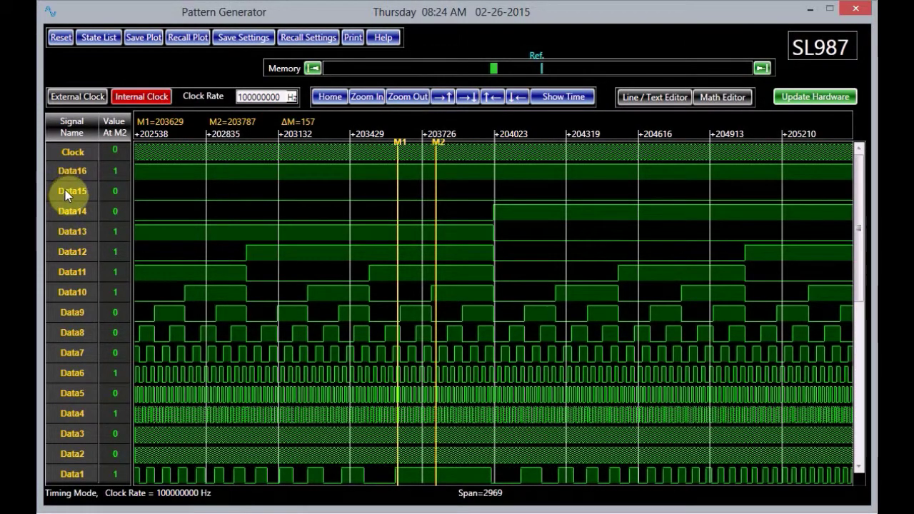
click(72, 232)
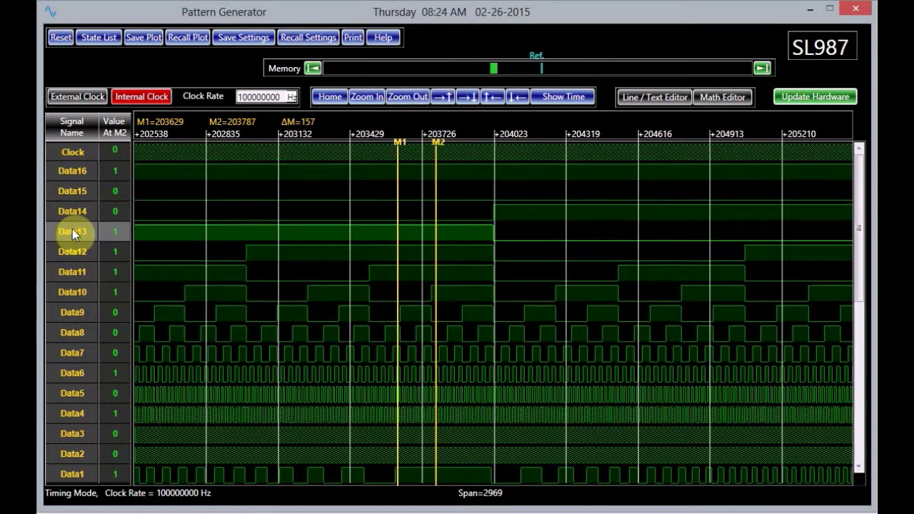
click(442, 98)
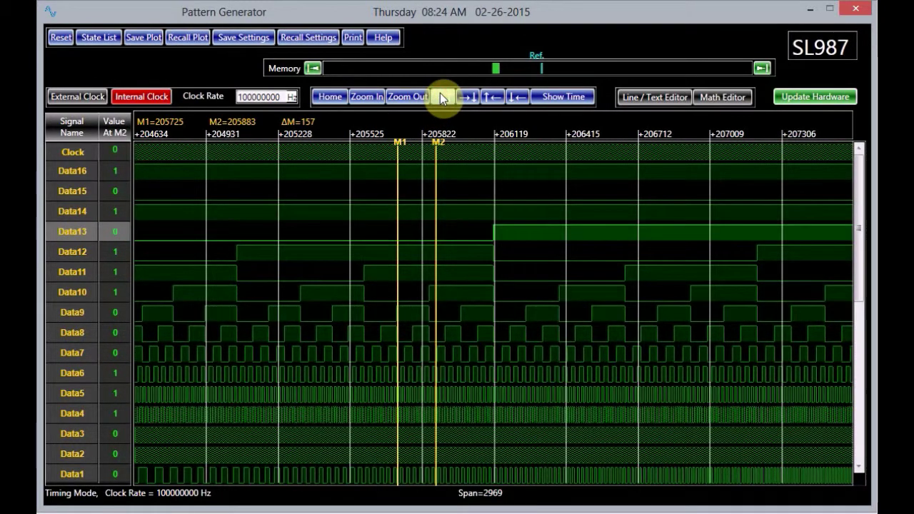
click(442, 98)
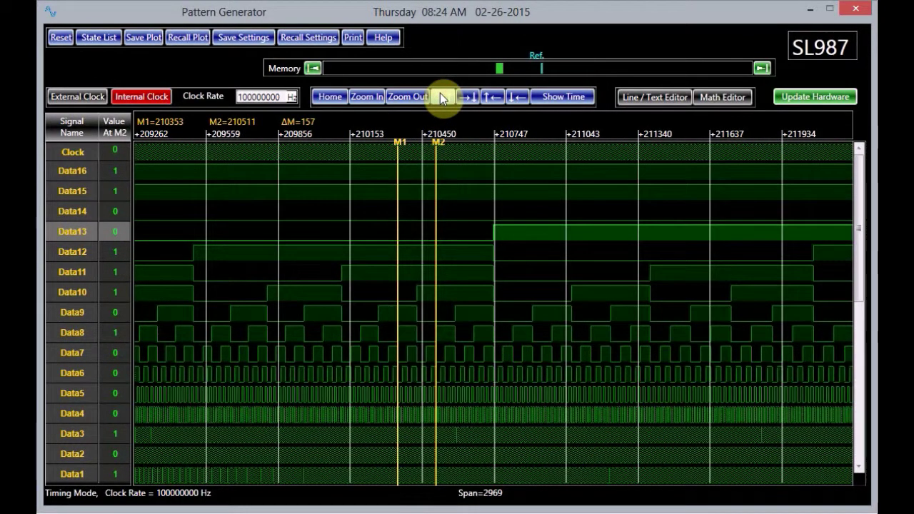
click(465, 97)
click(466, 96)
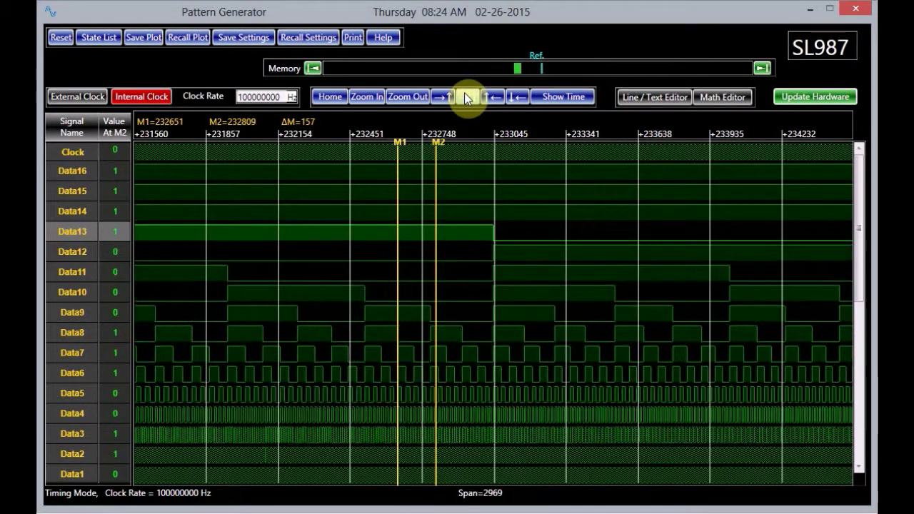
click(490, 98)
click(491, 97)
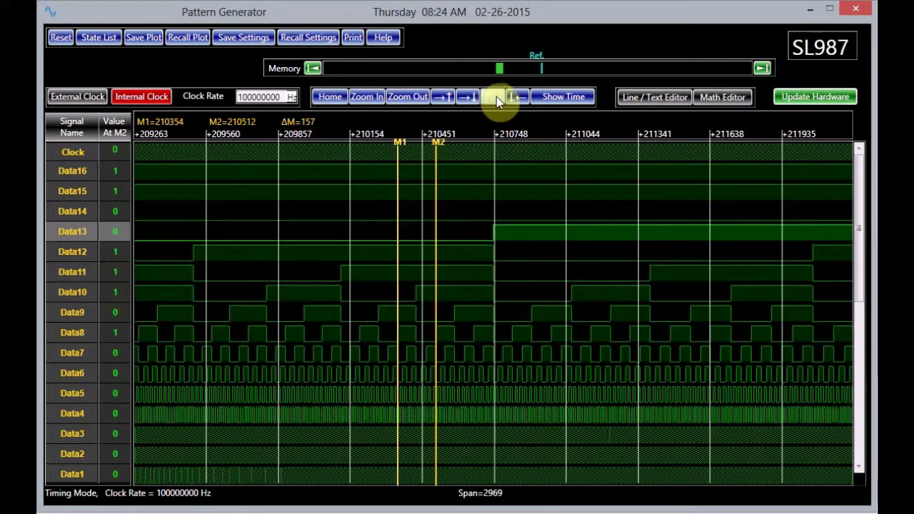
click(512, 97)
click(512, 96)
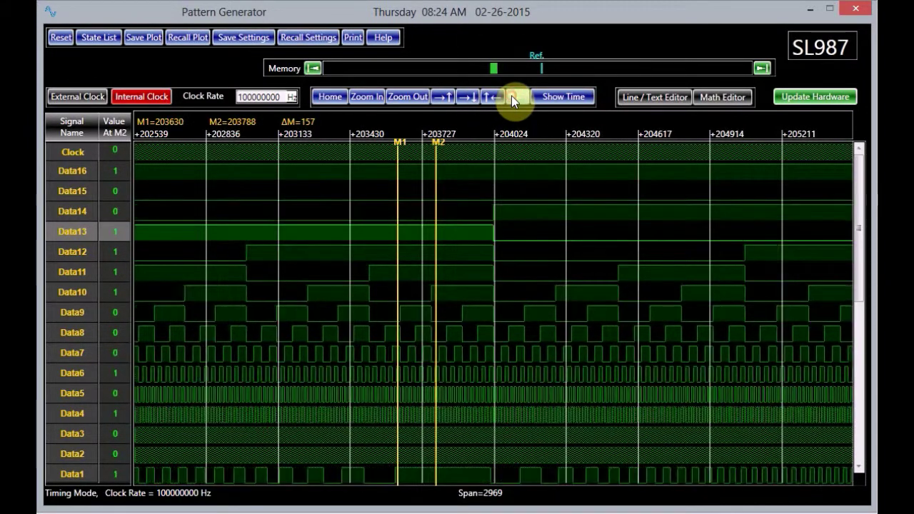
click(561, 98)
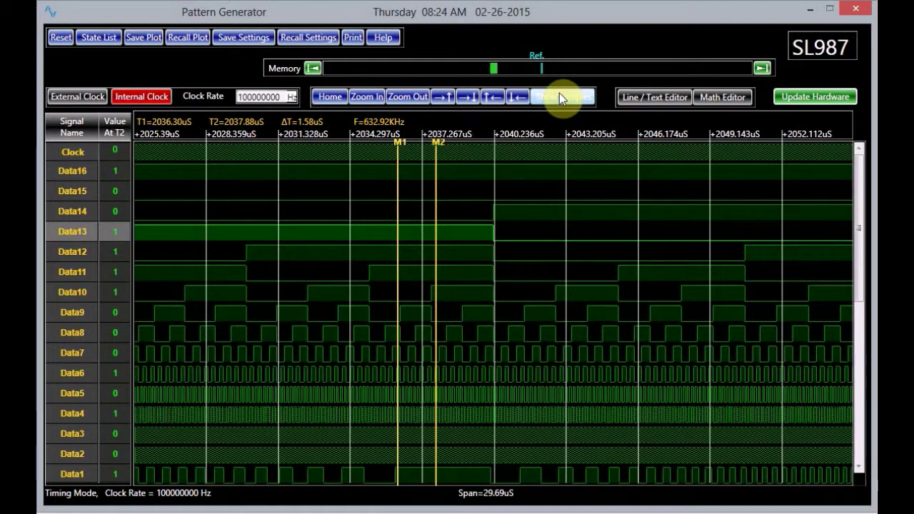
click(560, 95)
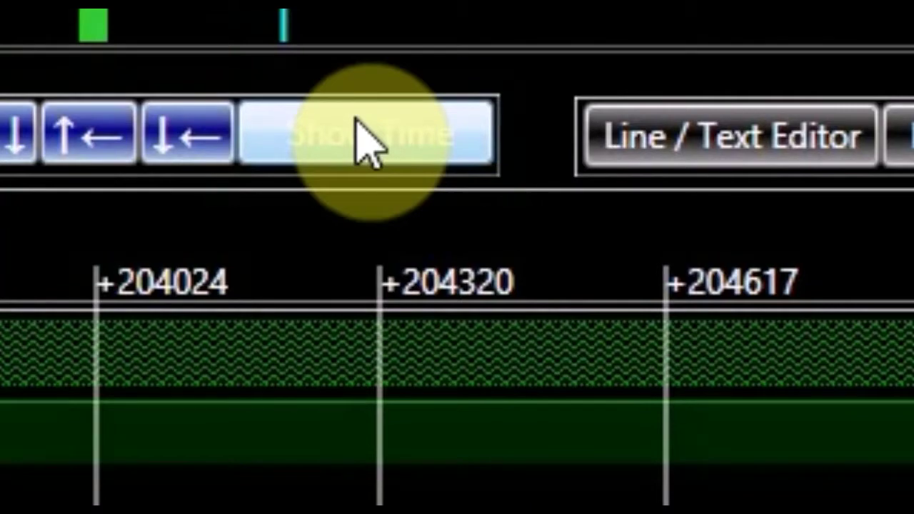
click(357, 118)
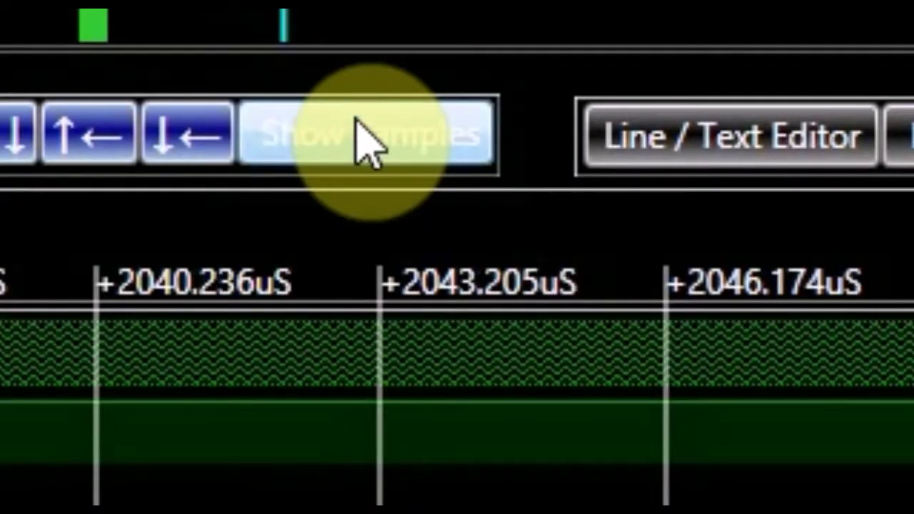
click(361, 135)
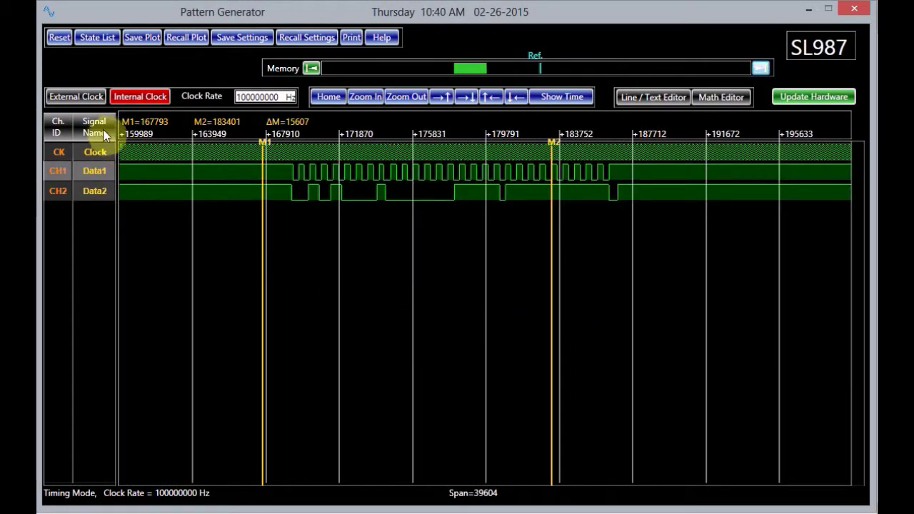
right_click(103, 127)
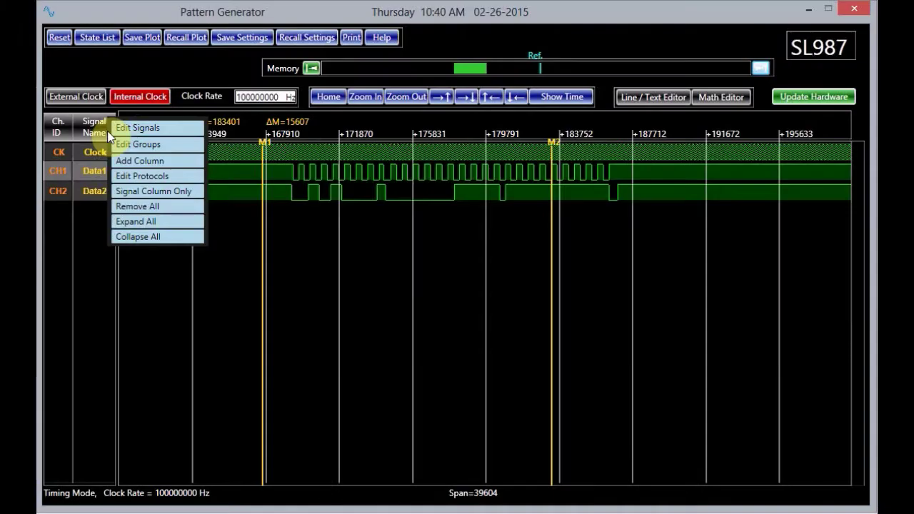
- Review the SPI, Quad SPI, SIM(ISO7816) and 1-Wire settings, then return to I2C
click(124, 179)
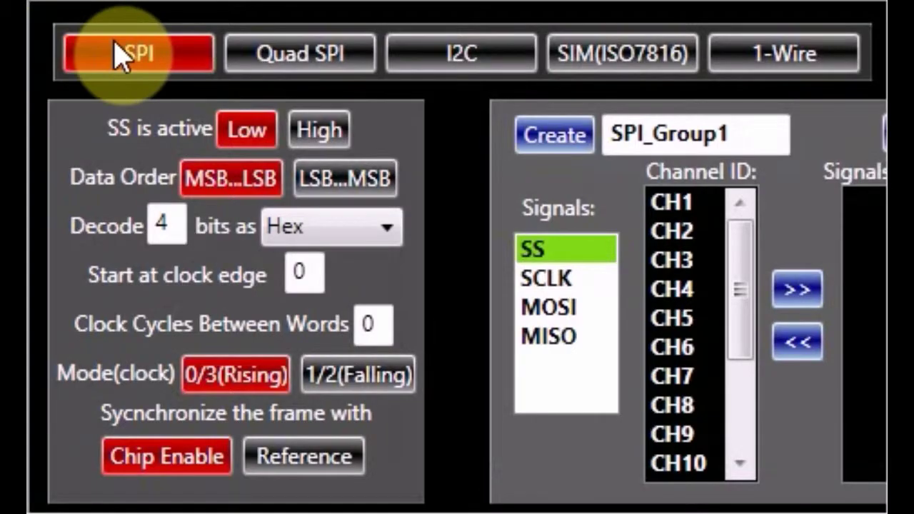
click(142, 168)
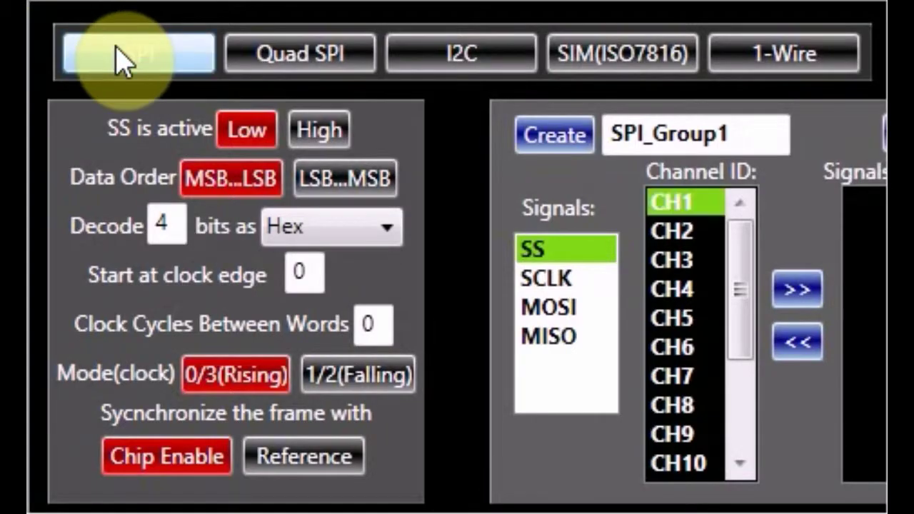
click(306, 72)
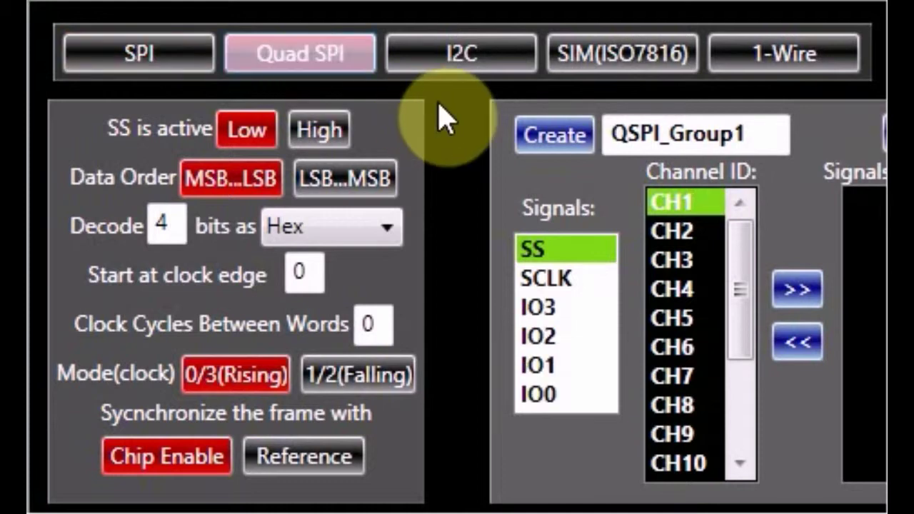
click(457, 60)
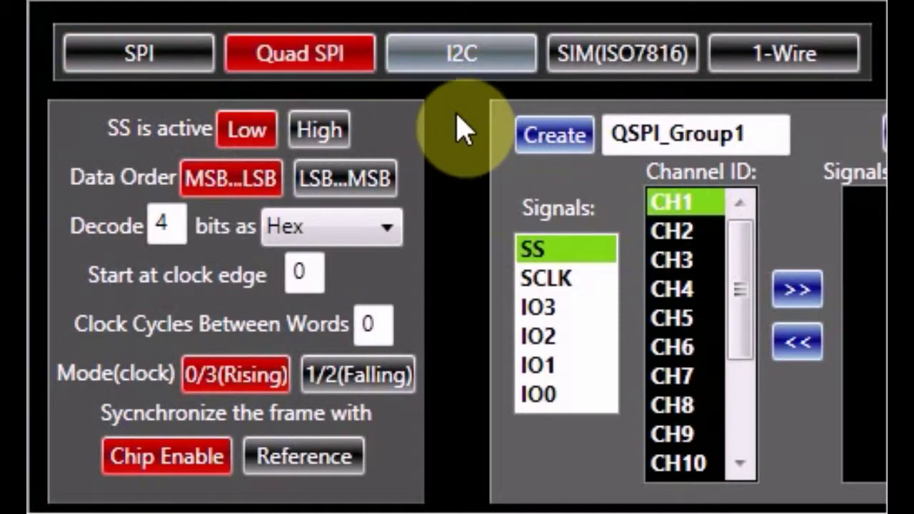
click(614, 71)
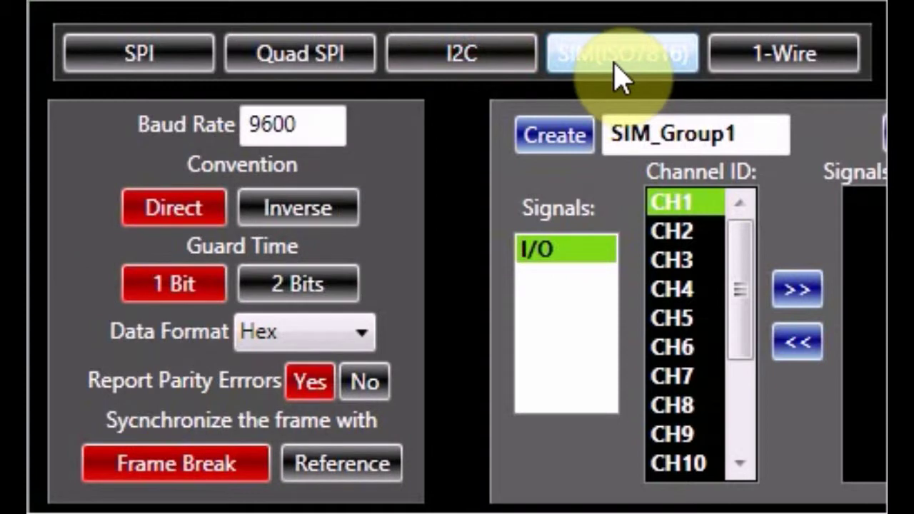
click(800, 67)
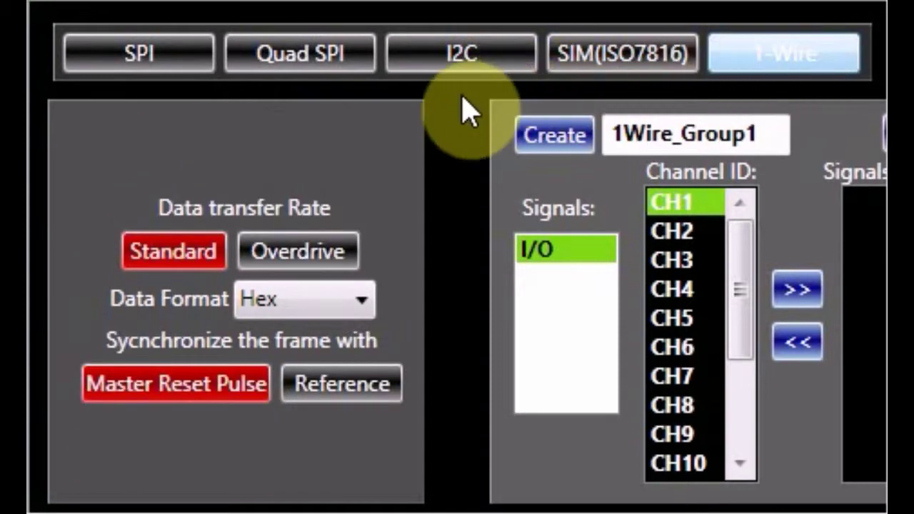
click(474, 67)
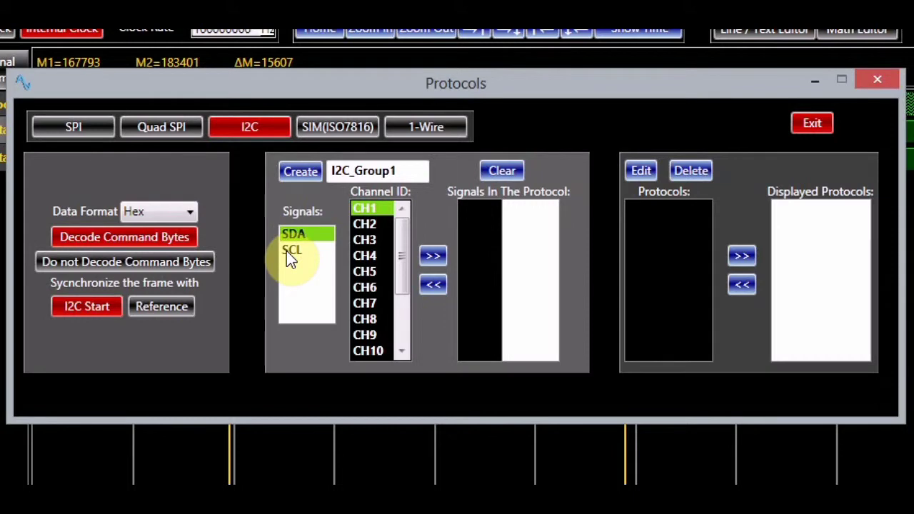
- Map SCL to CH1 and SDA to CH2, keeping Hex as the data format
click(290, 252)
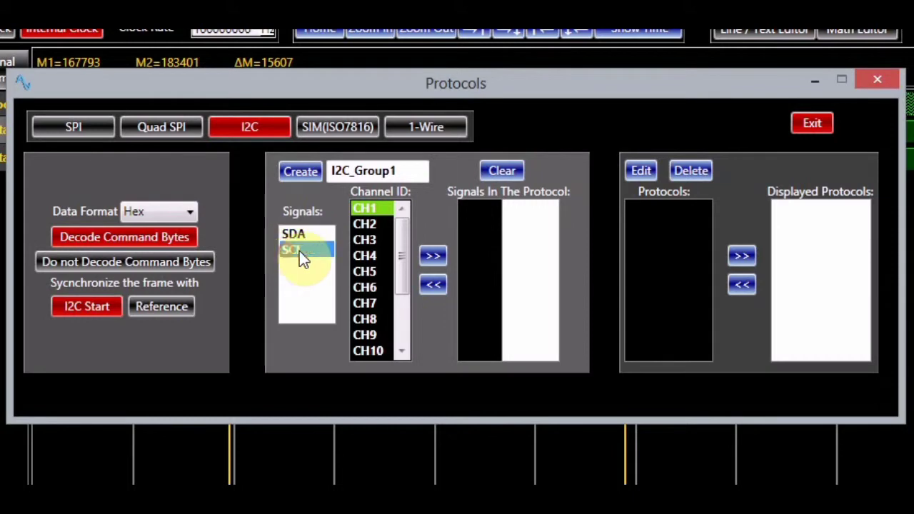
click(428, 254)
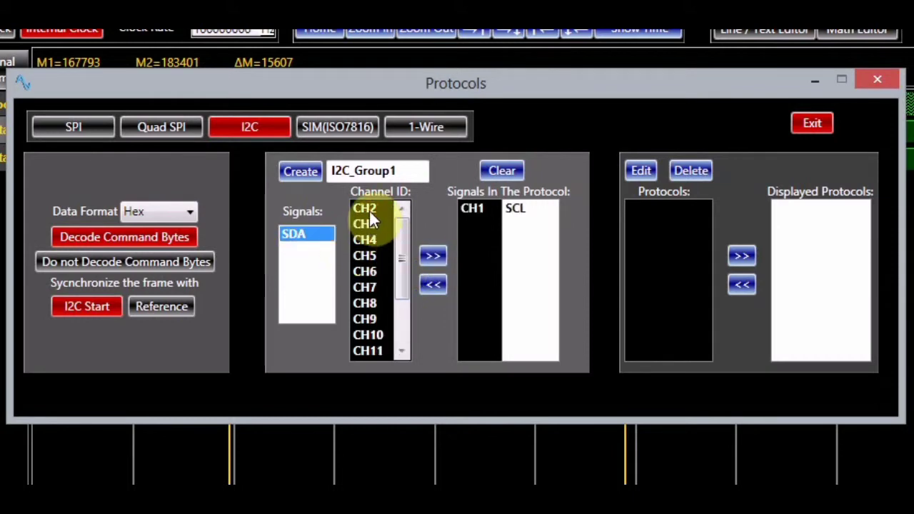
click(367, 208)
click(431, 255)
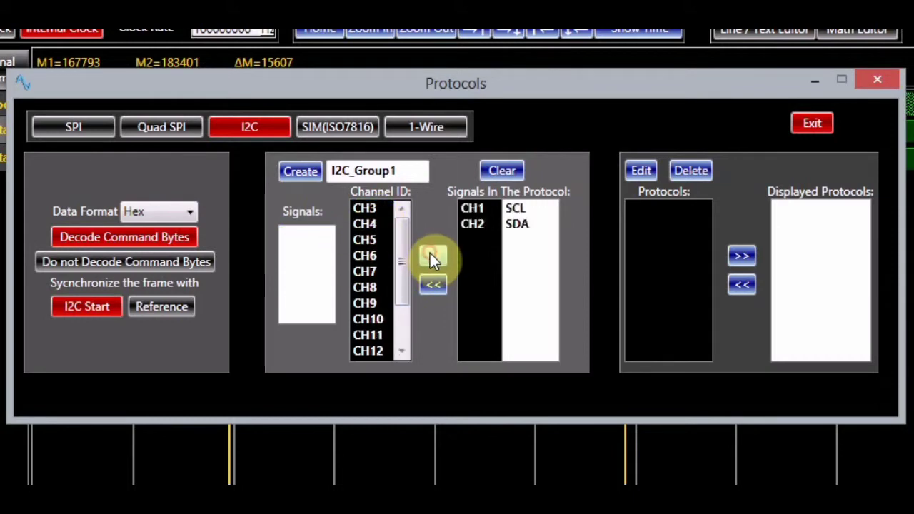
click(193, 212)
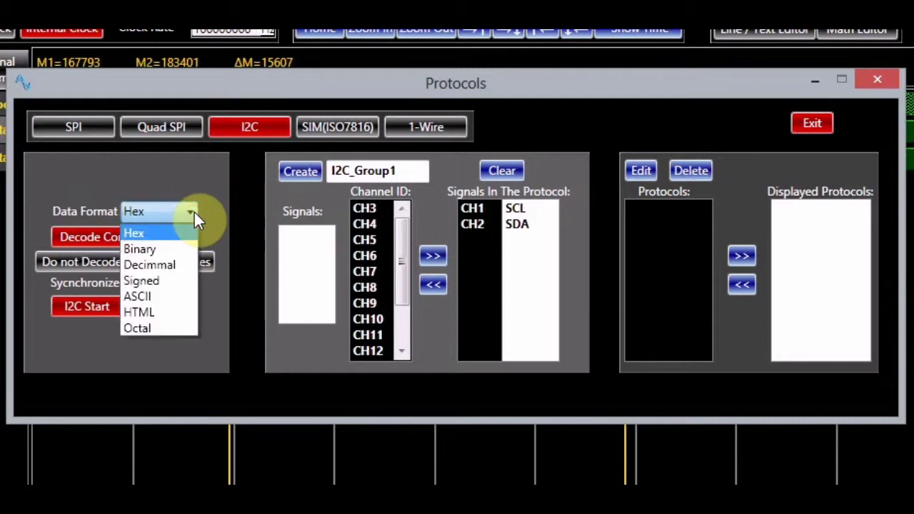
click(148, 234)
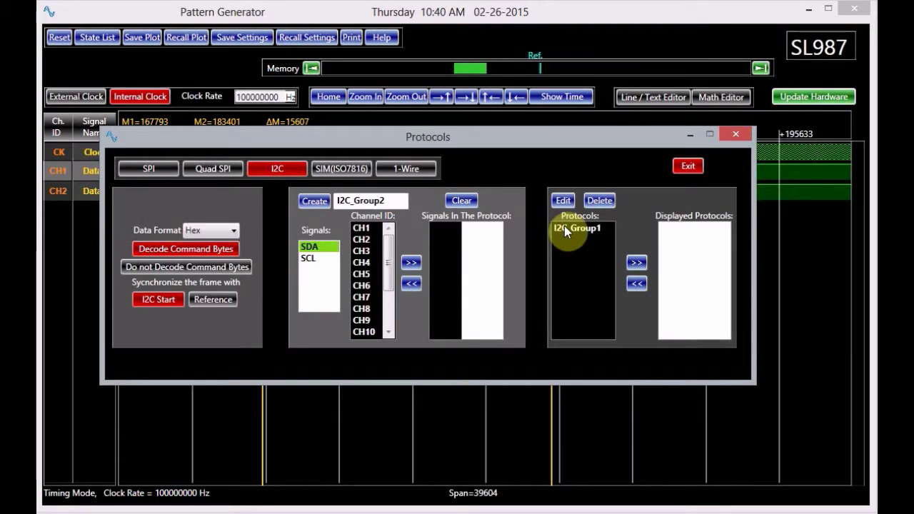
- Move I2C_Group1 to Displayed Protocols and exit the setup
click(565, 226)
click(637, 262)
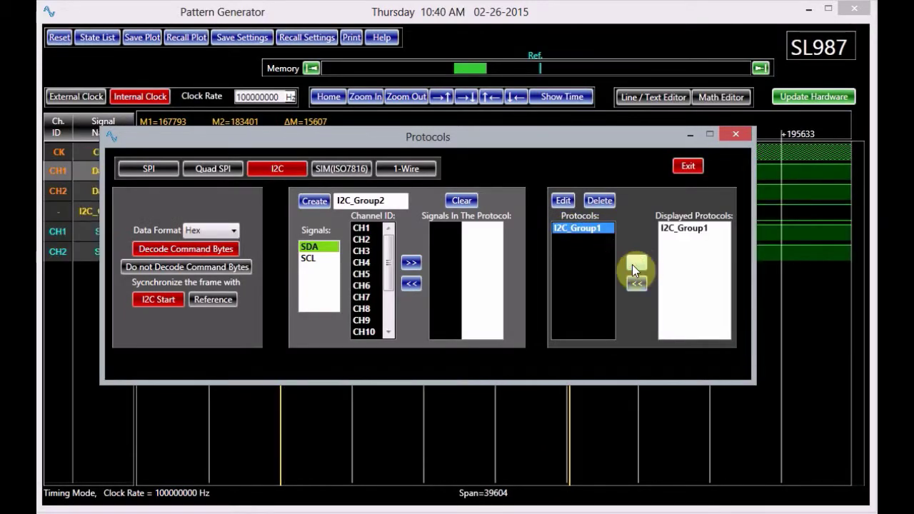
click(687, 169)
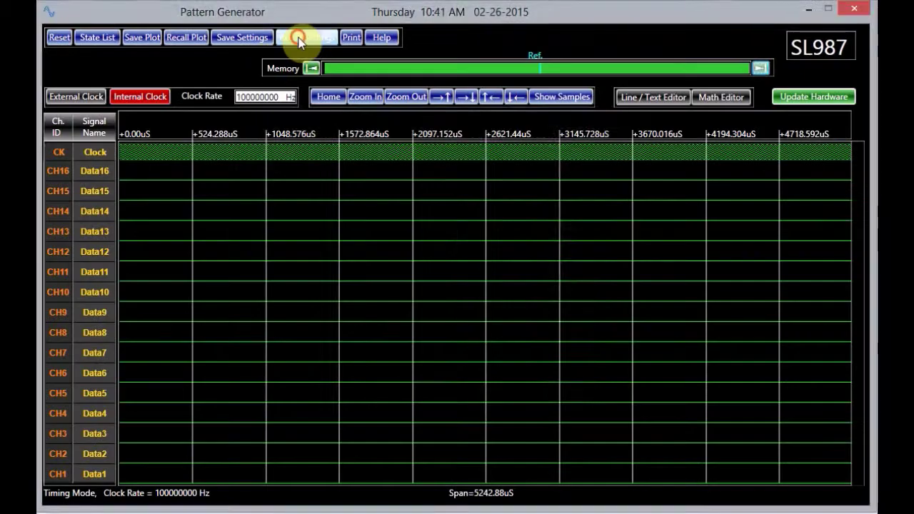
- Recall the saved PatternGenerator settings file
click(300, 43)
drag(622, 177, 629, 262)
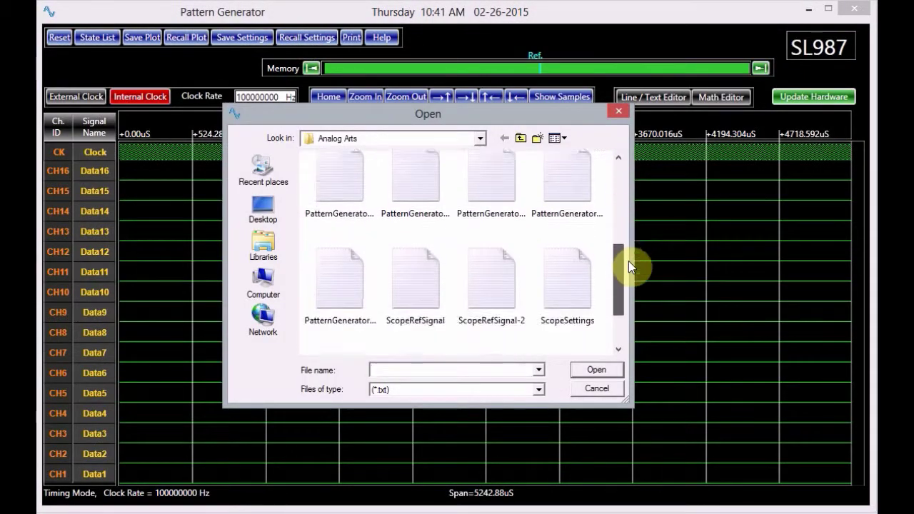
double_click(576, 159)
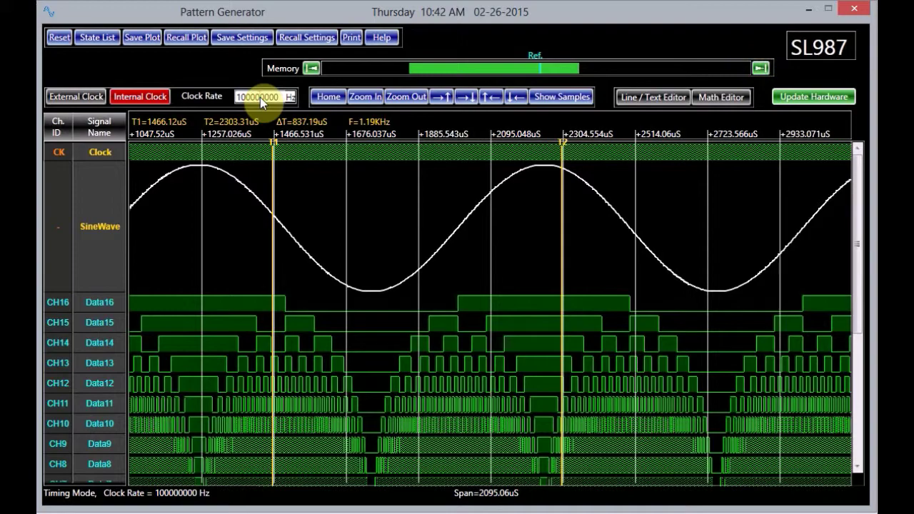
- Change the clock rate to 33000000 Hz, then replace it with 50000000
drag(269, 97, 232, 99)
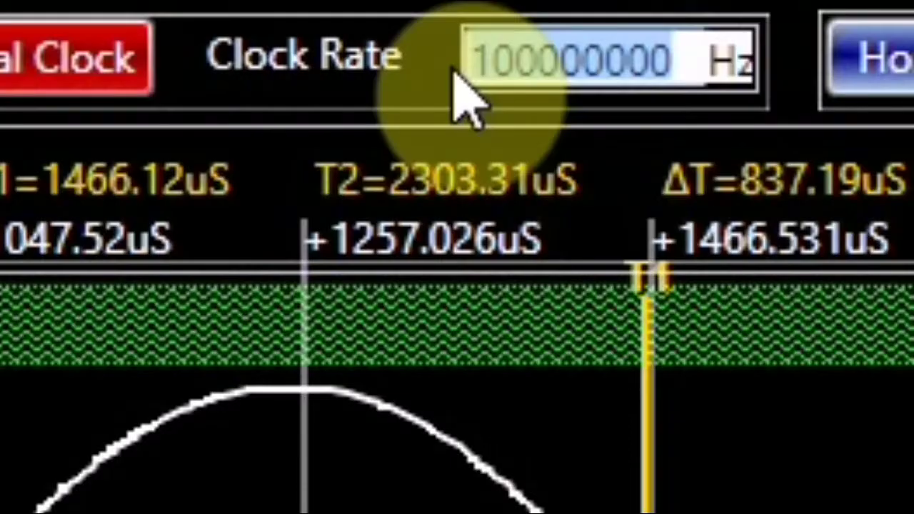
text(33000)
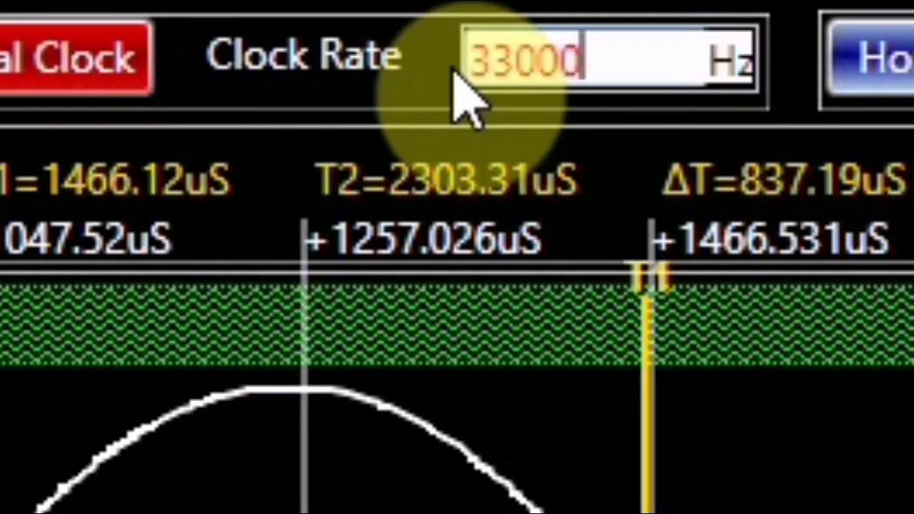
text(000)
key(Return)
drag(674, 61, 408, 57)
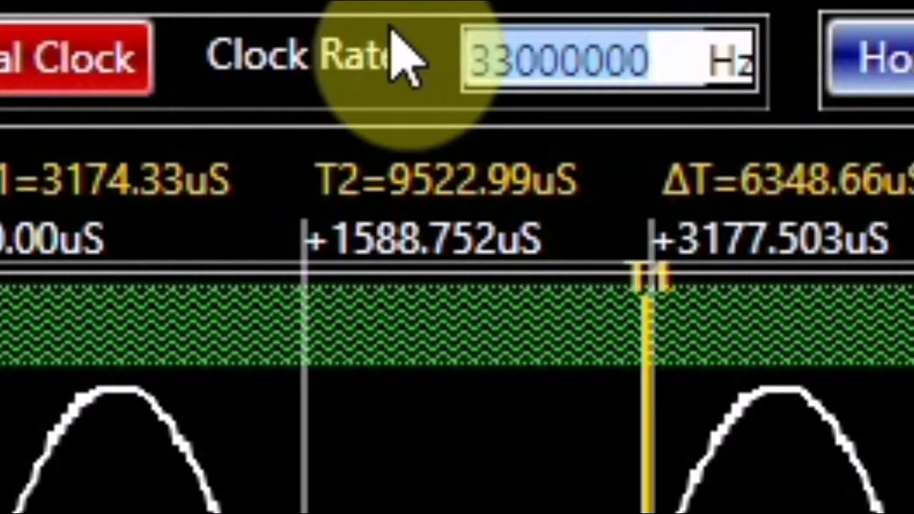
text(50000000)
key(Return)
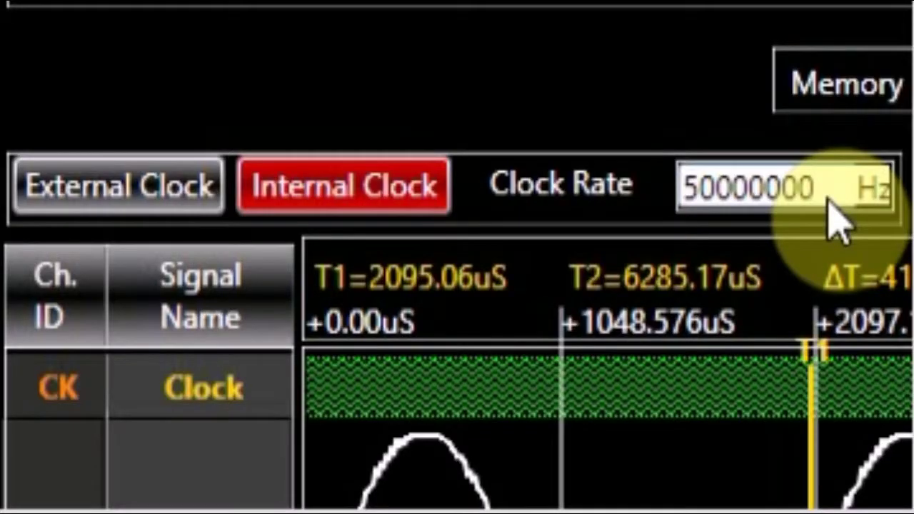
click(121, 189)
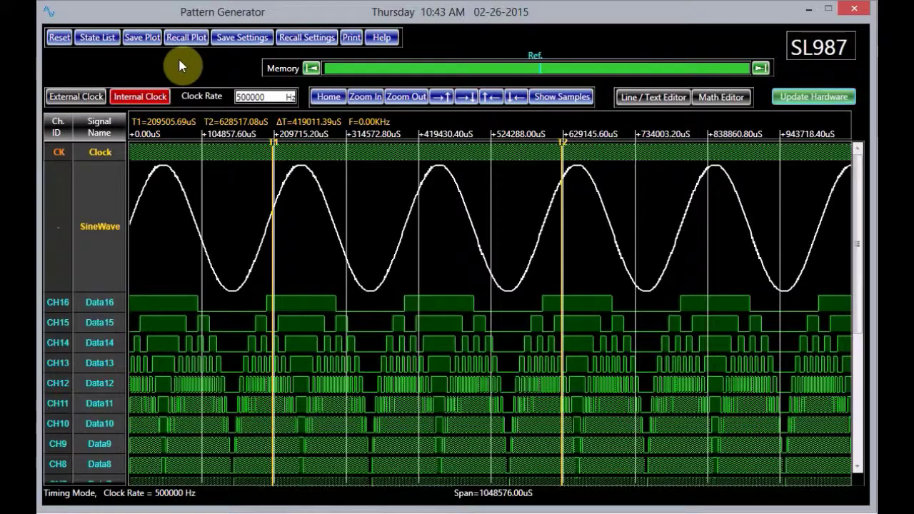
- Reset the pattern, recall the saved Triangle settings file, and display it as a State List
click(60, 39)
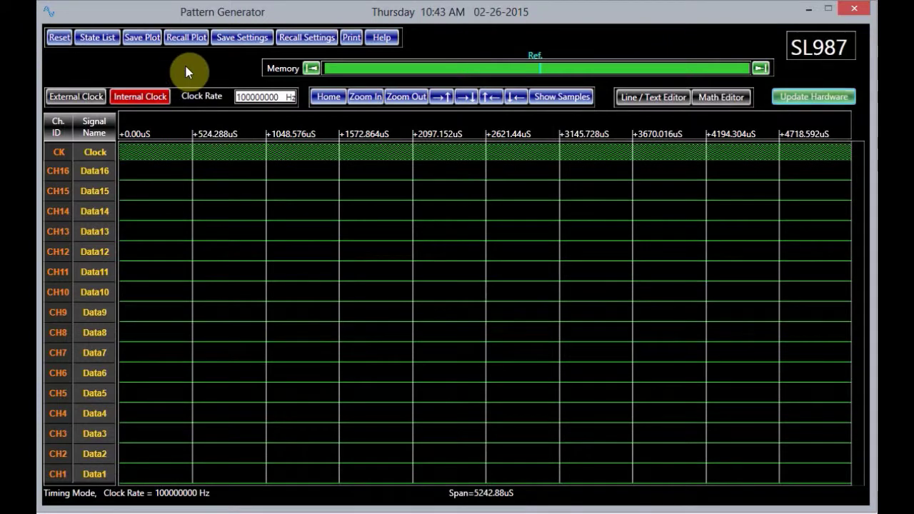
click(300, 38)
drag(618, 197, 637, 272)
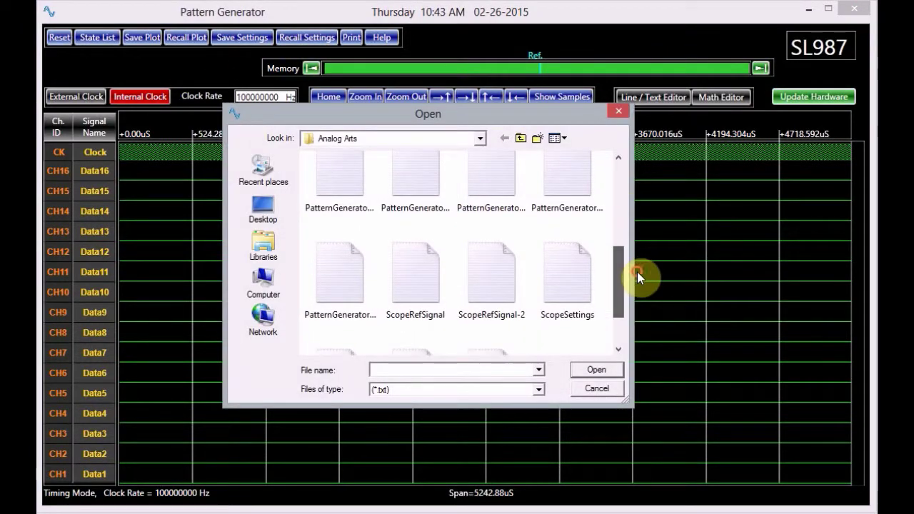
double_click(343, 273)
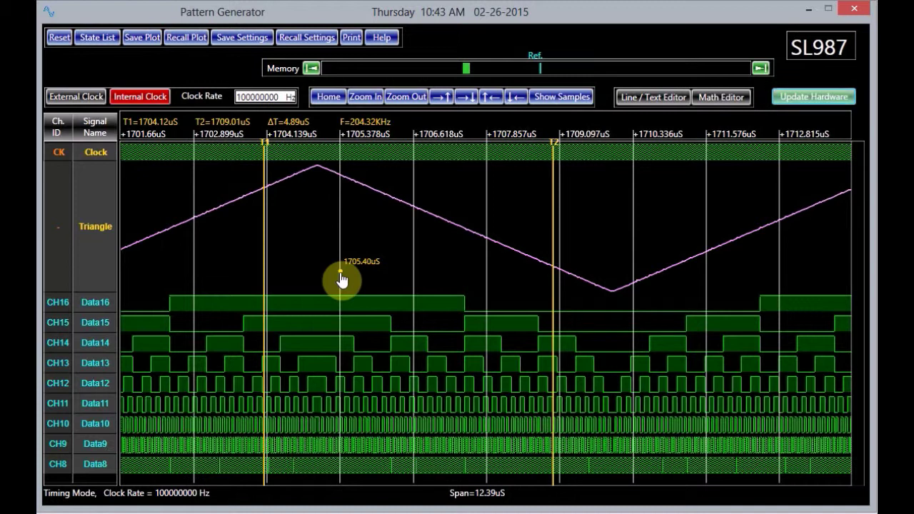
click(93, 38)
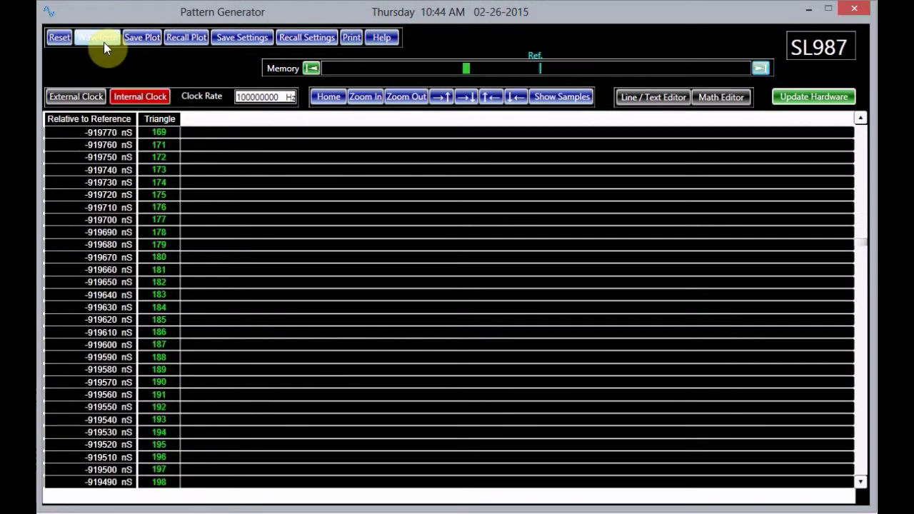
- Jump the state table to the start and then the end of pattern memory
mouse_move(861, 242)
mouse_down()
mouse_move(869, 299)
mouse_move(864, 192)
mouse_up()
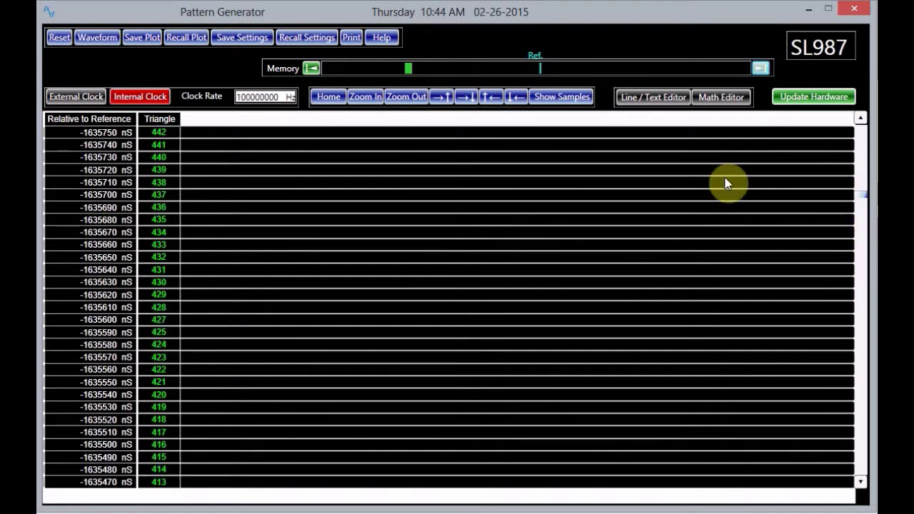
click(309, 68)
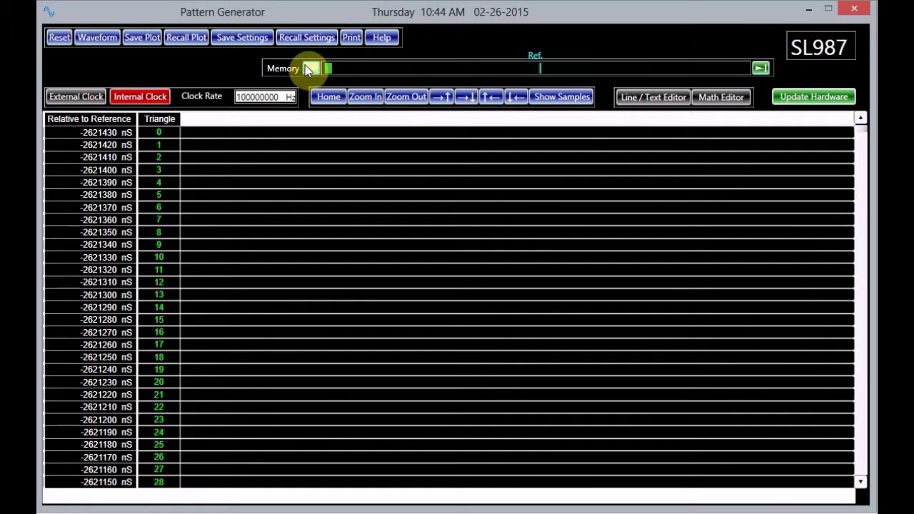
click(763, 68)
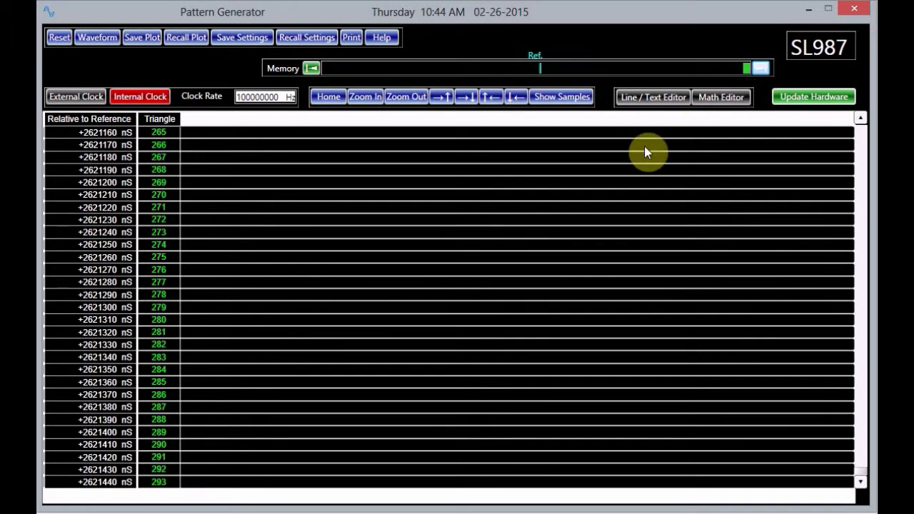
- Label table rows by time, then sample number, go to the reference, and return to Waveform
right_click(340, 227)
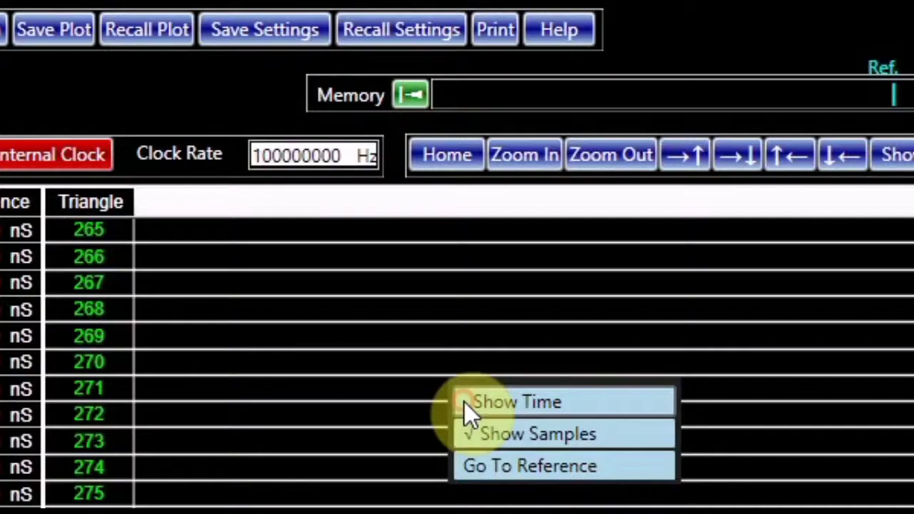
click(464, 402)
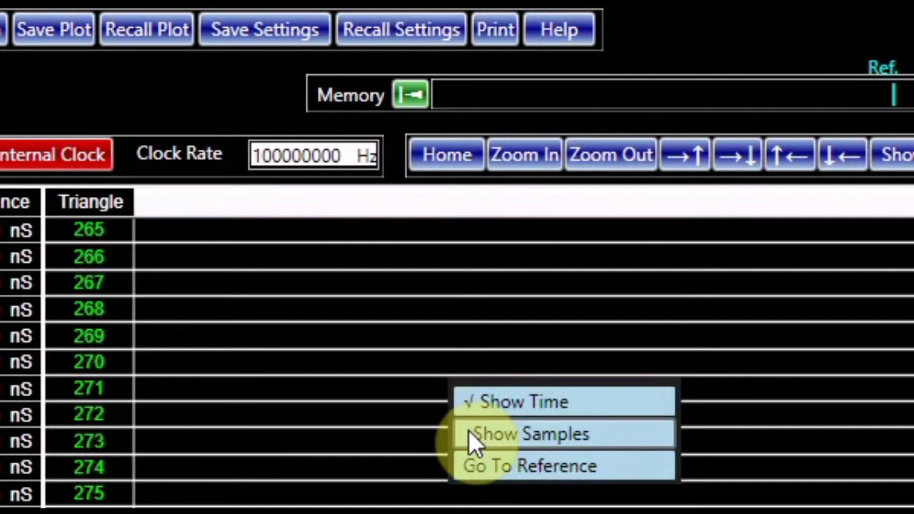
click(469, 433)
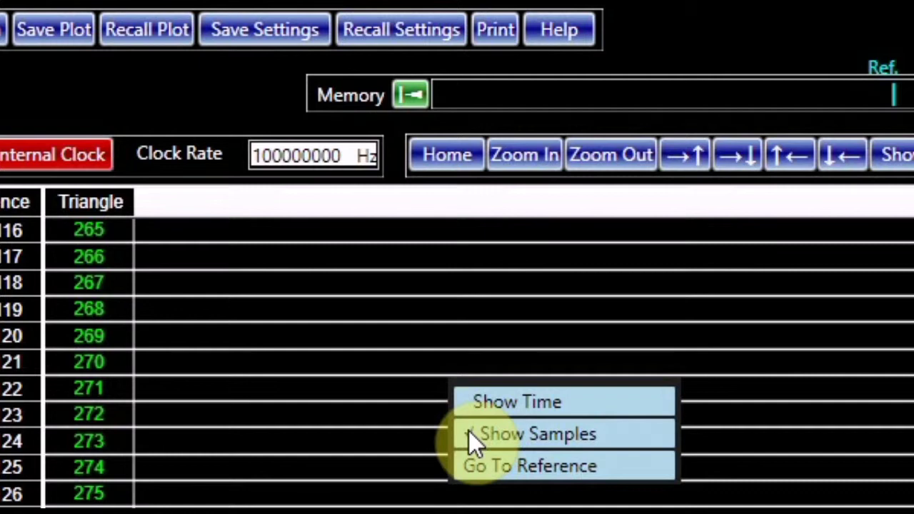
click(465, 469)
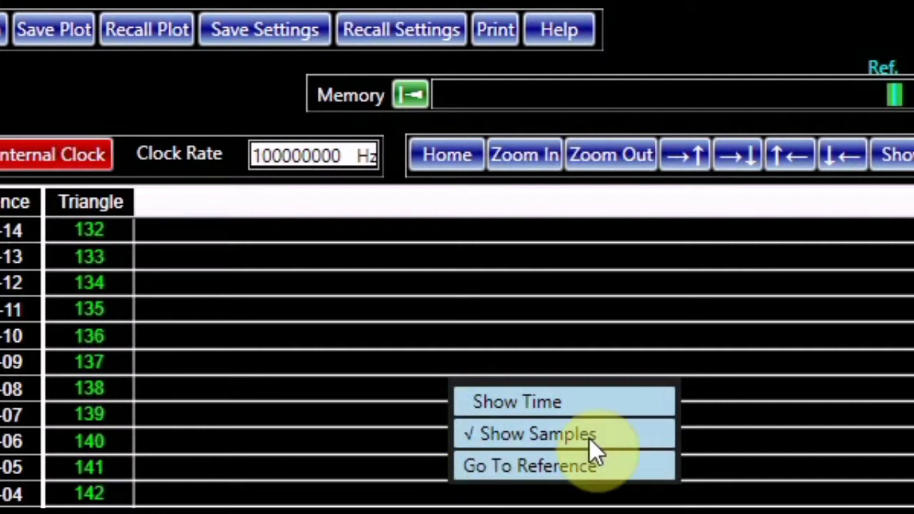
click(742, 379)
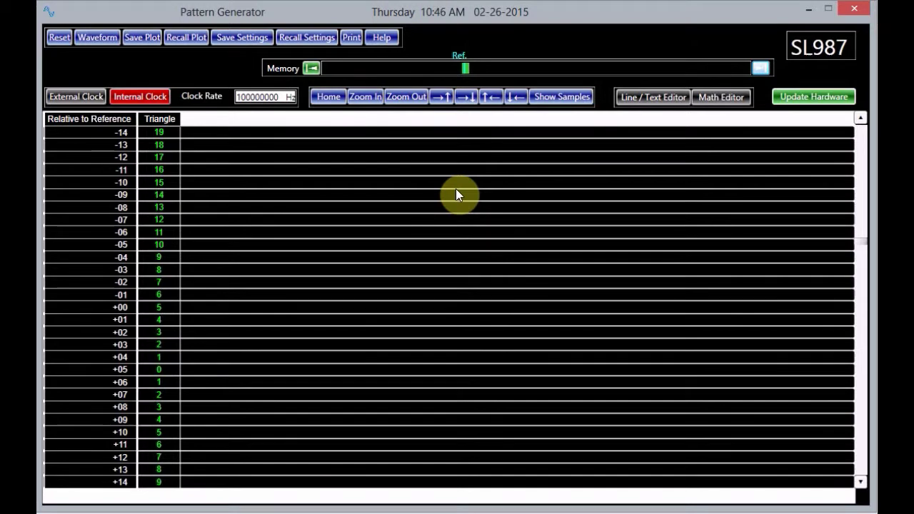
click(104, 34)
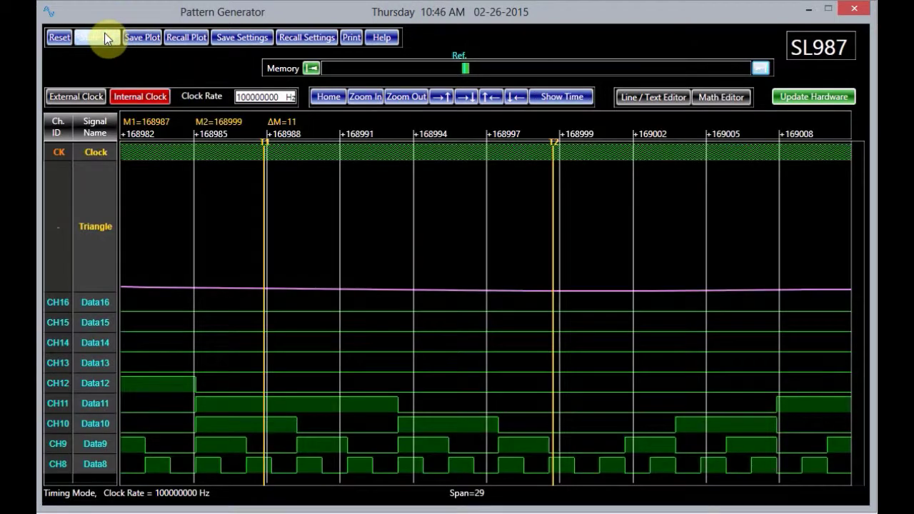
- Save the plot image as PatternGeneratorPlotTriangle and recall it in the picture viewer
click(139, 39)
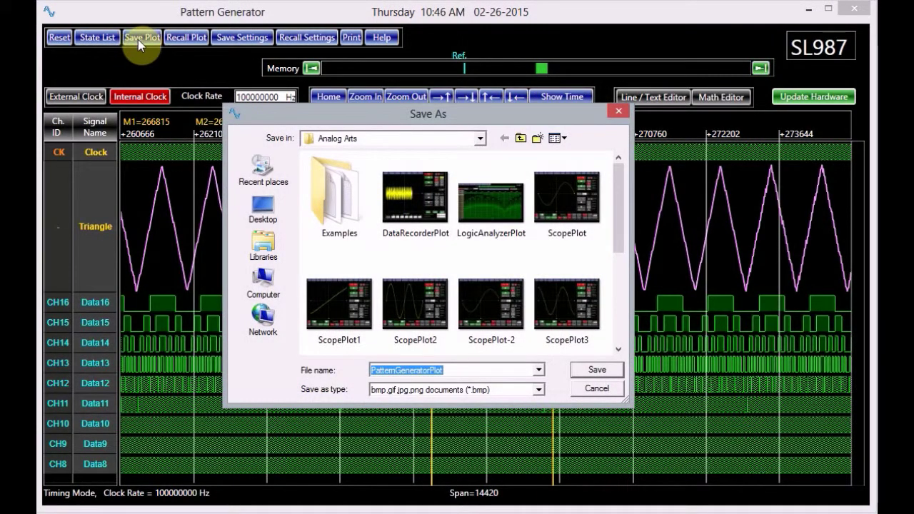
key(End)
text(Triangle)
click(598, 371)
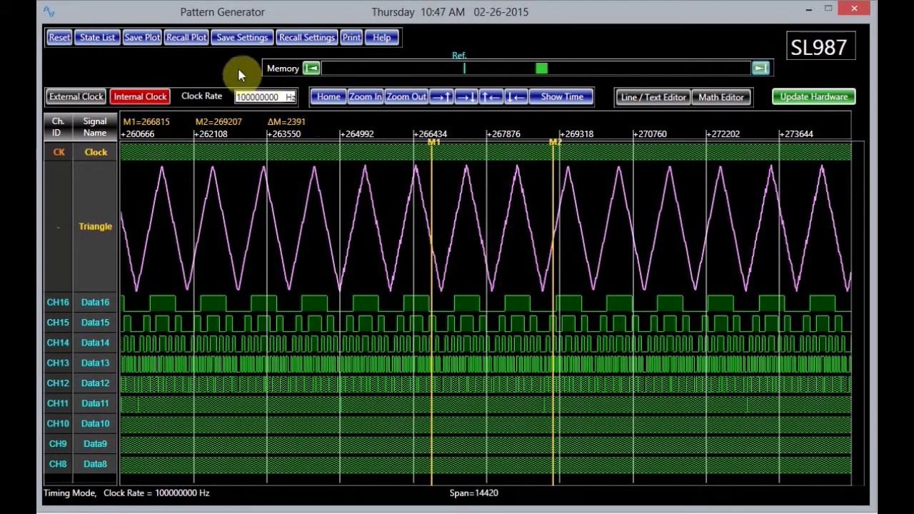
click(187, 38)
double_click(562, 208)
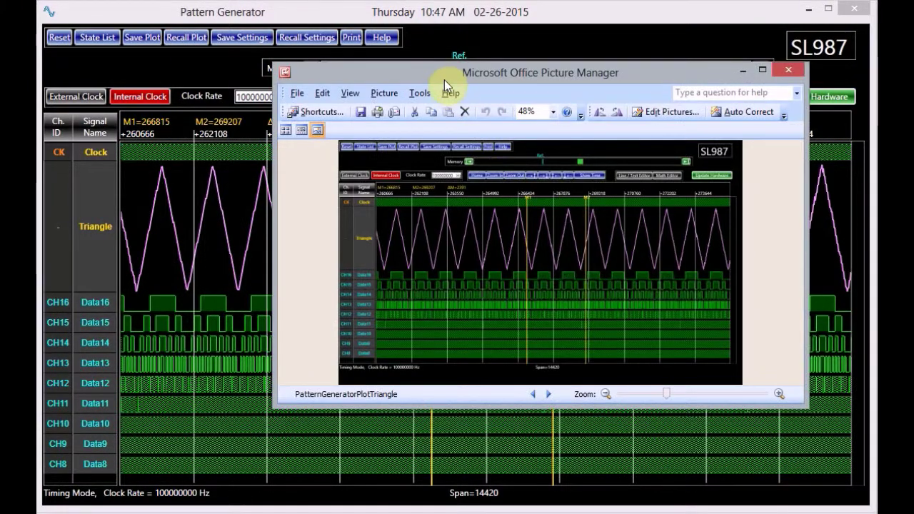
click(153, 68)
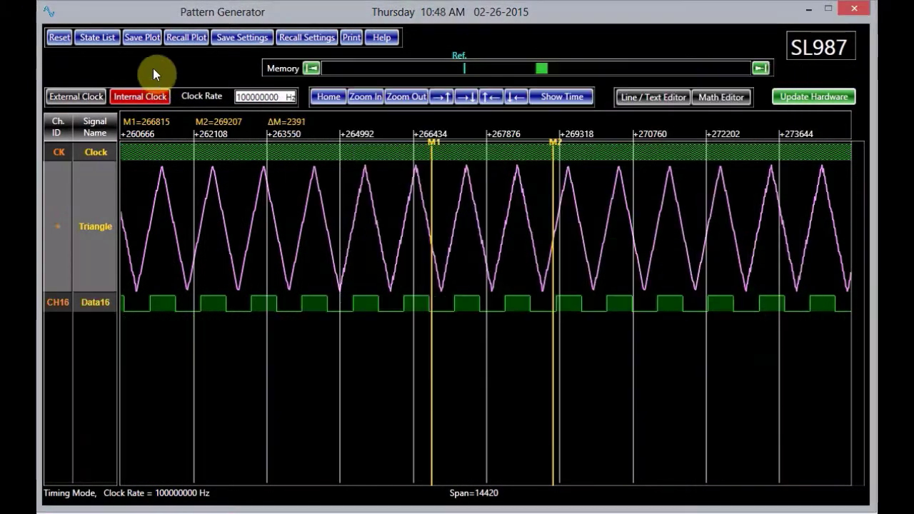
- Save the current settings as PatternGeneratorSettings1
click(239, 40)
click(454, 370)
text(1)
click(584, 369)
- Reset the pattern and recall the PatternGeneratorSettings1 settings file
click(59, 37)
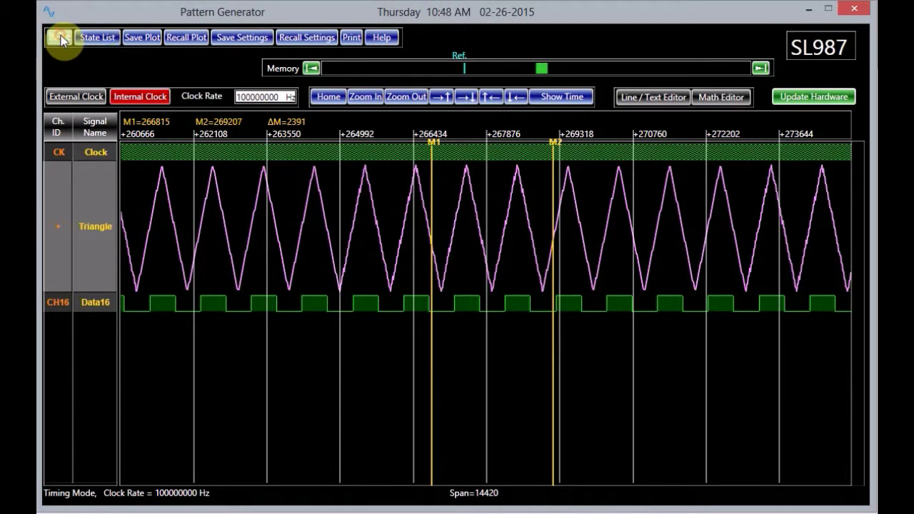
click(300, 38)
scroll(357, 281, down, 2)
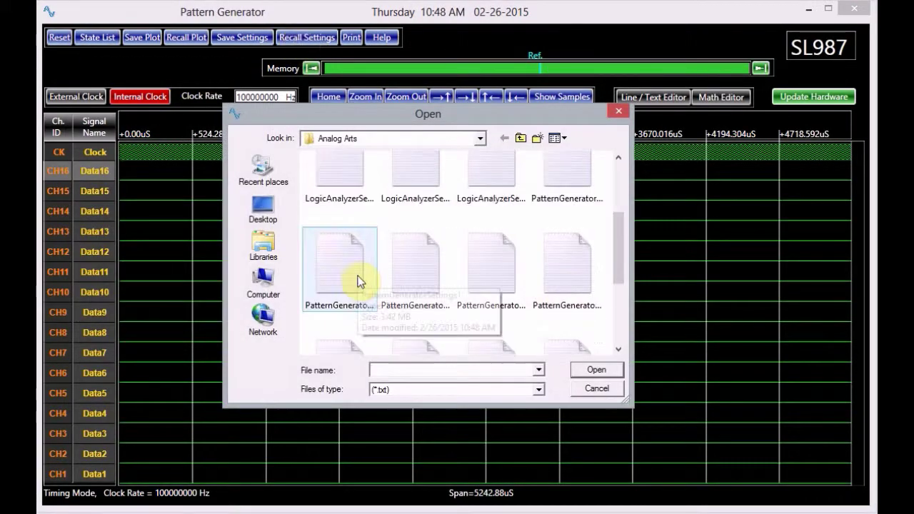
double_click(357, 282)
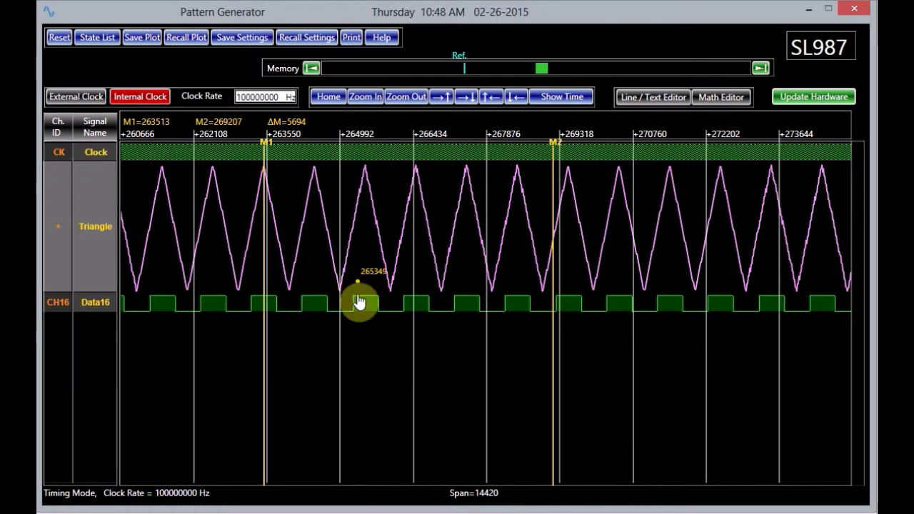
- Print the Triangle-and-Data16 plot to Microsoft XPS Document Writer, then close the Analog Arts web page
click(352, 38)
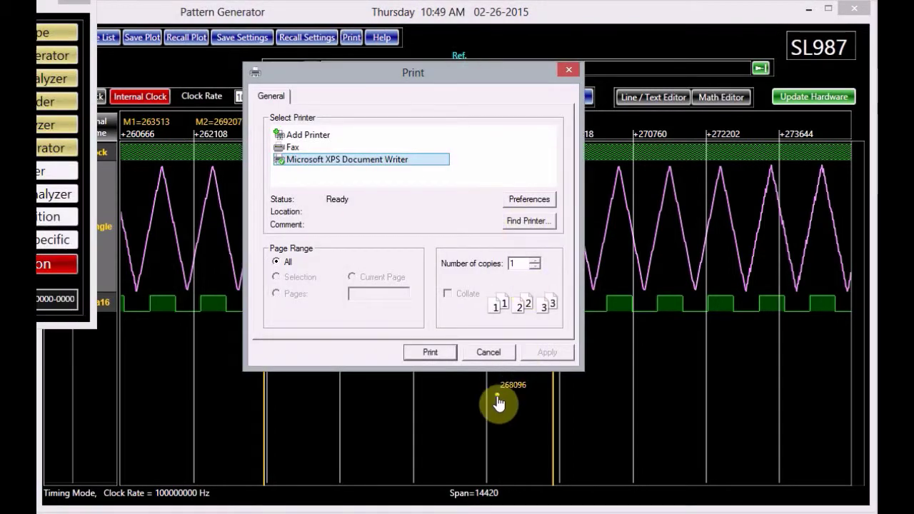
click(428, 352)
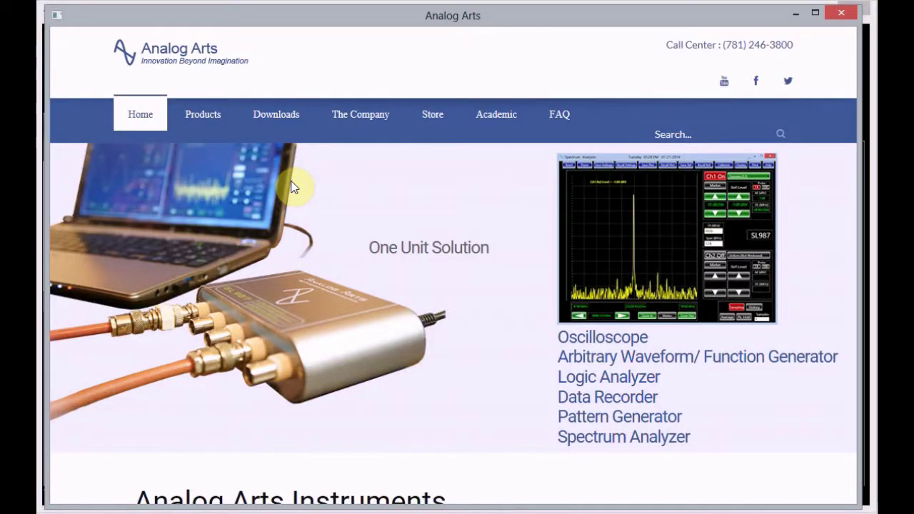
click(845, 15)
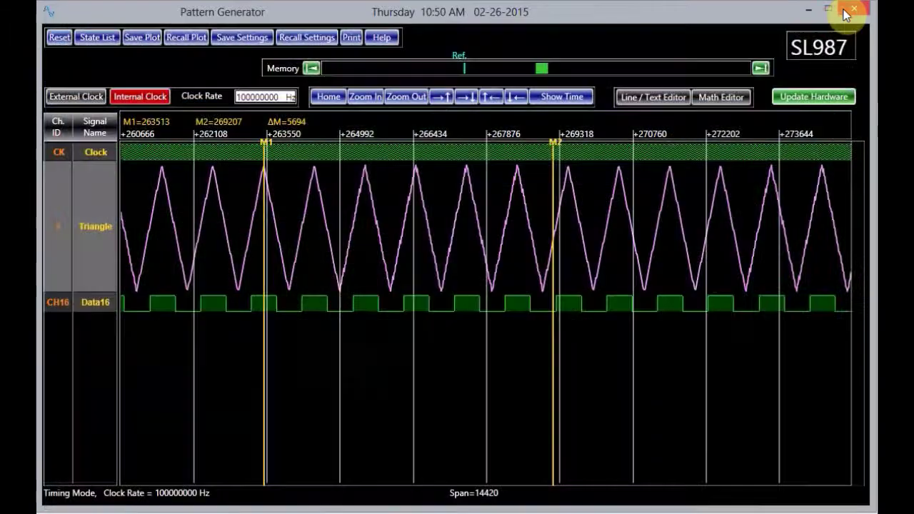